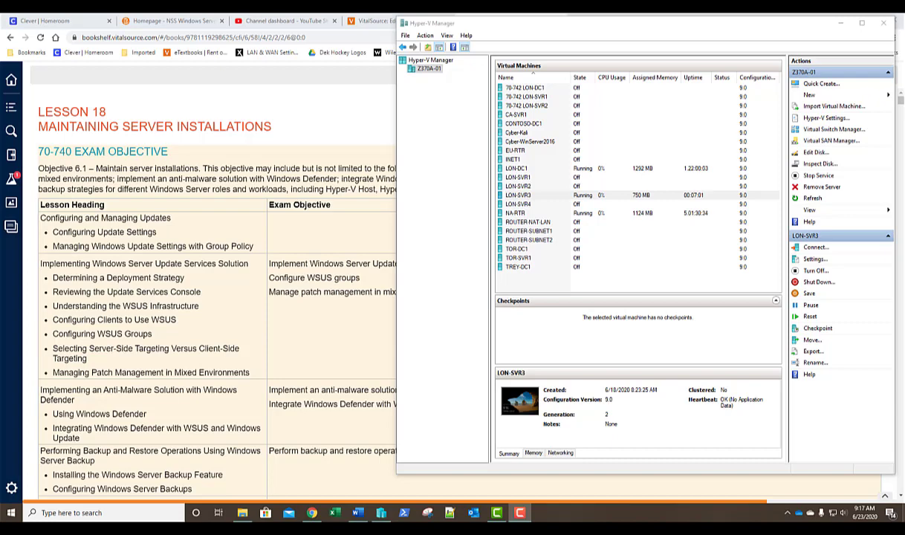
- Open a console connection to the LON-SVR3 virtual machine and move it into fuller view
{"action": "left_click", "coordinate": [549, 197]}
{"action": "double_click", "coordinate": [549, 198]}
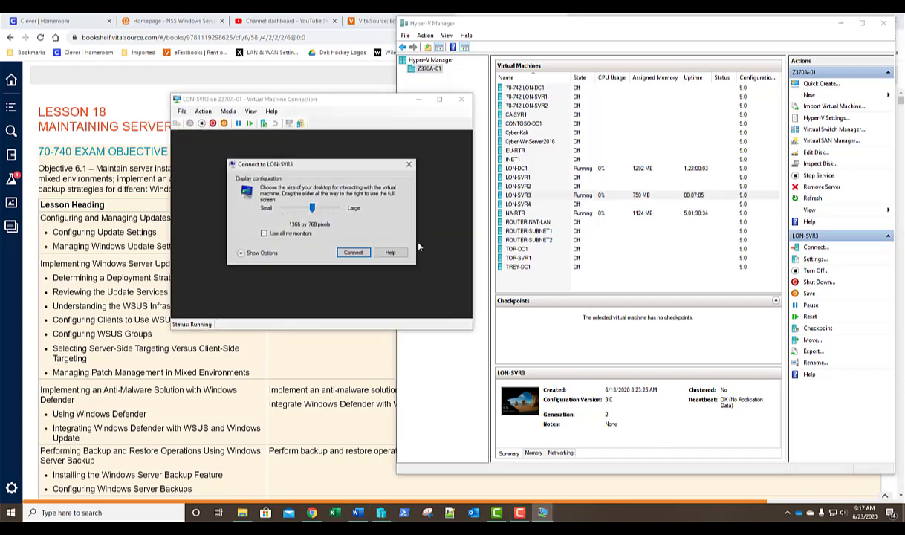
{"action": "left_click", "coordinate": [352, 253]}
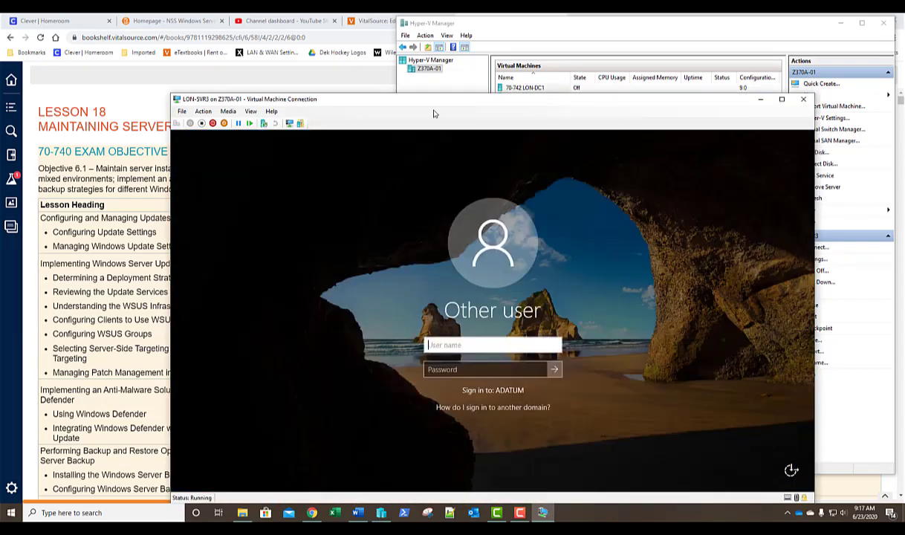
{"action": "left_click_drag", "start_coordinate": [435, 105], "coordinate": [327, 62]}
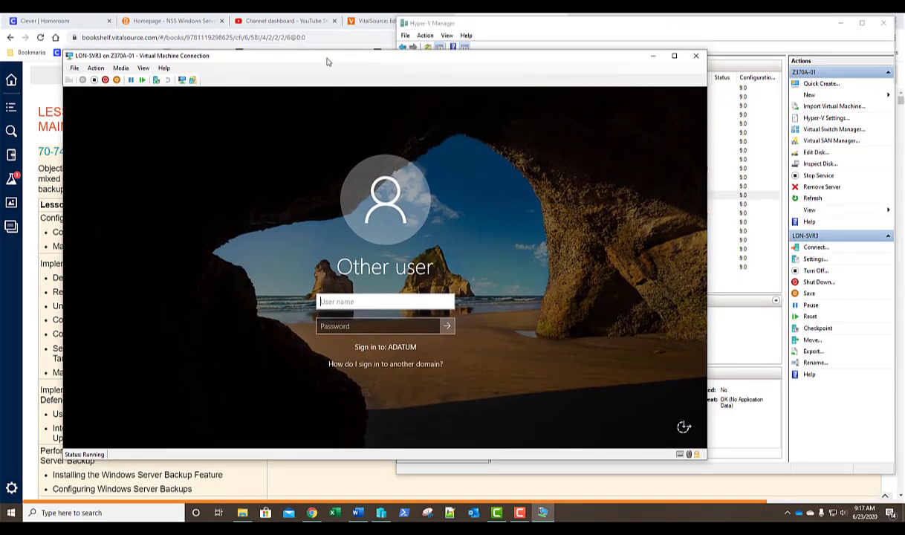
- Sign in to LON-SVR3 with the domain administrator user name and password
{"action": "type", "text": "adatum\\"}
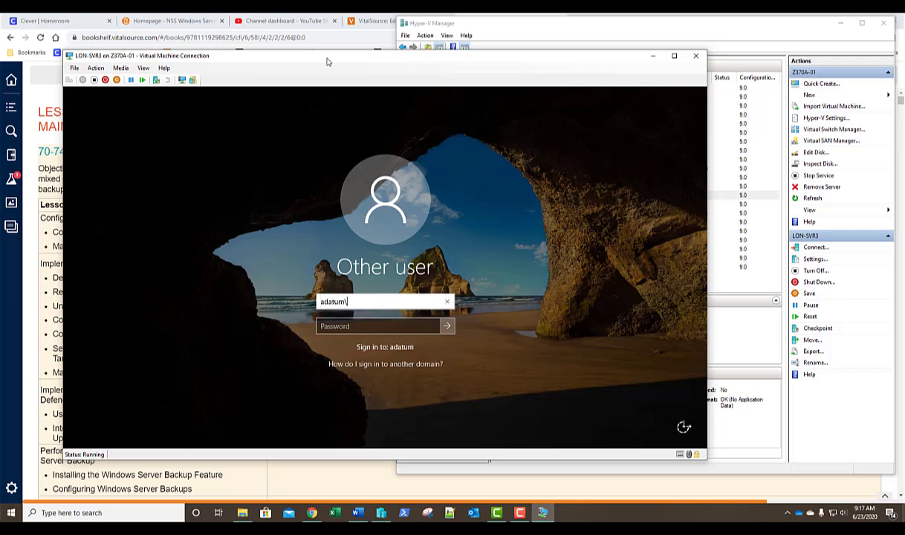
{"action": "type", "text": "administrator"}
{"action": "key", "text": "Tab"}
{"action": "type", "text": "Pa55"}
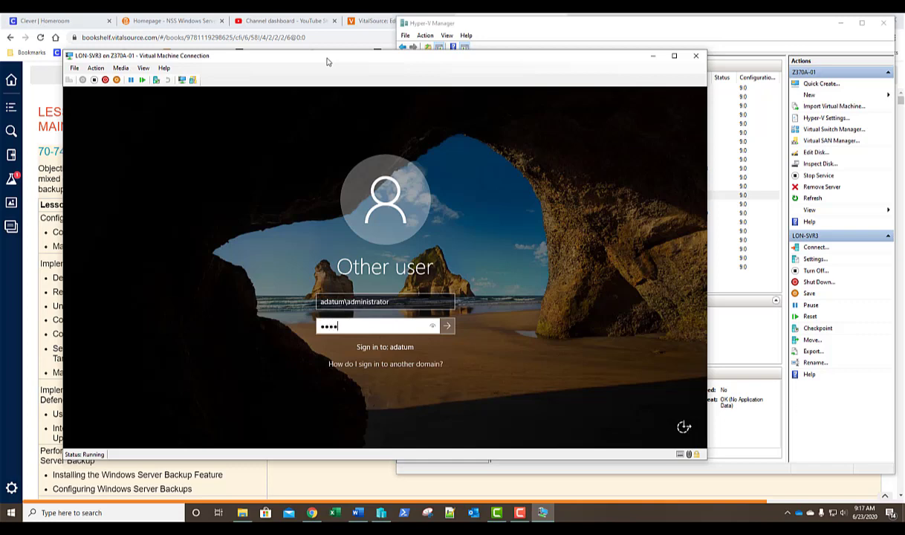
{"action": "type", "text": "w.rd"}
{"action": "key", "text": "Return"}
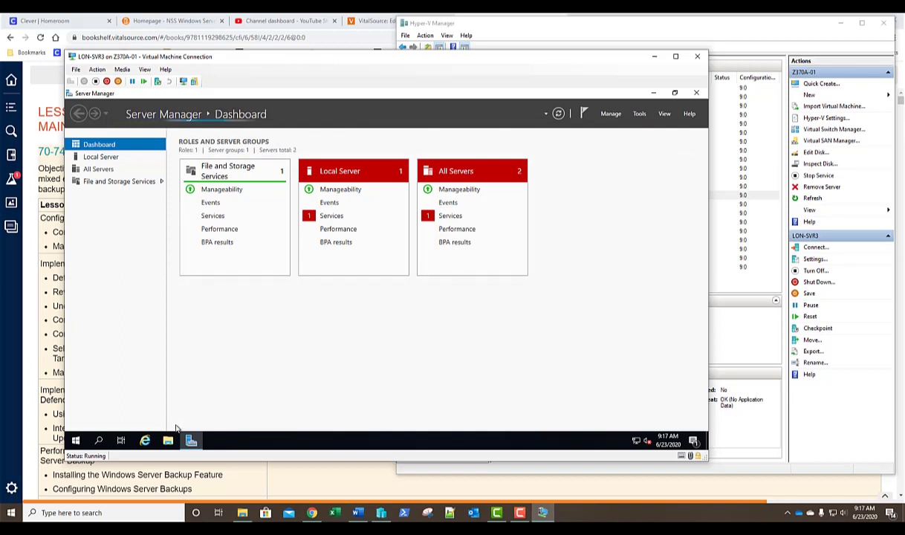
- Create a folder named Updates at the root of Local Disk (C:) in File Explorer
{"action": "left_click", "coordinate": [168, 441]}
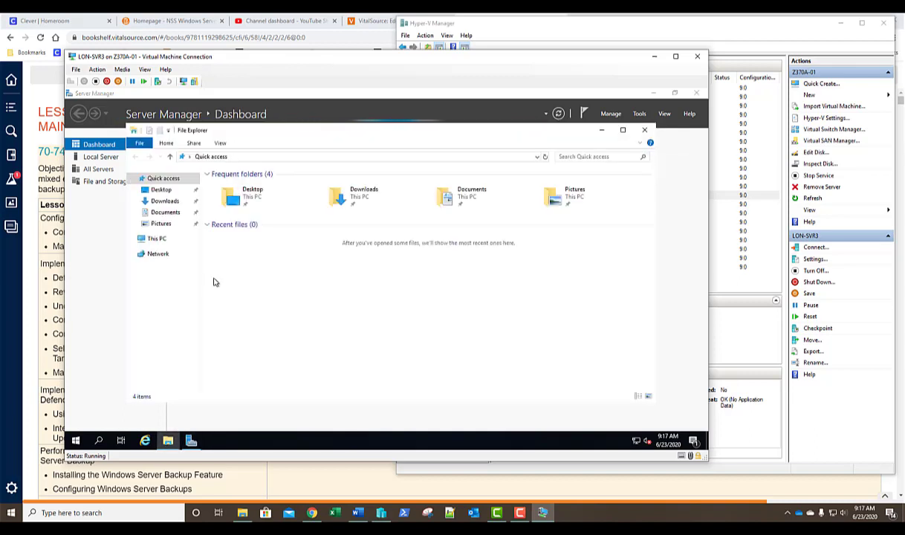
{"action": "left_click", "coordinate": [167, 241]}
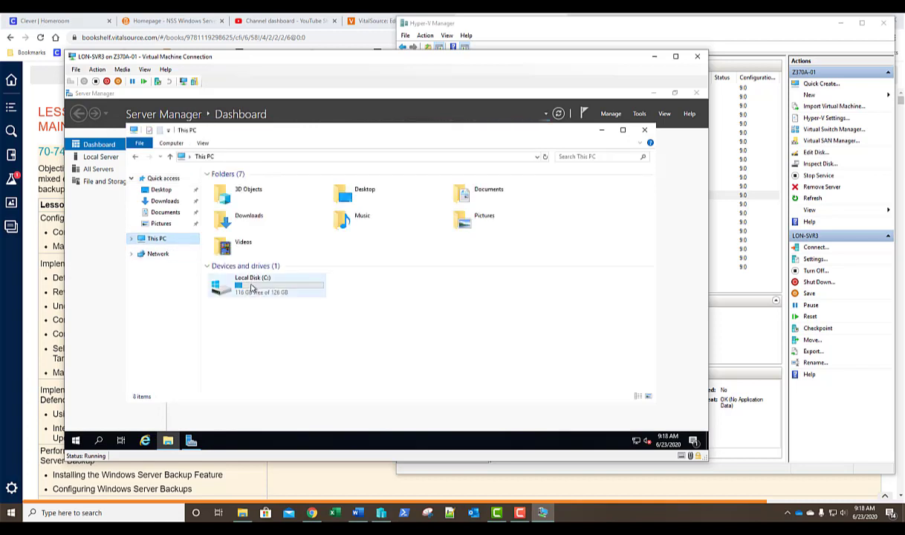
{"action": "double_click", "coordinate": [250, 280]}
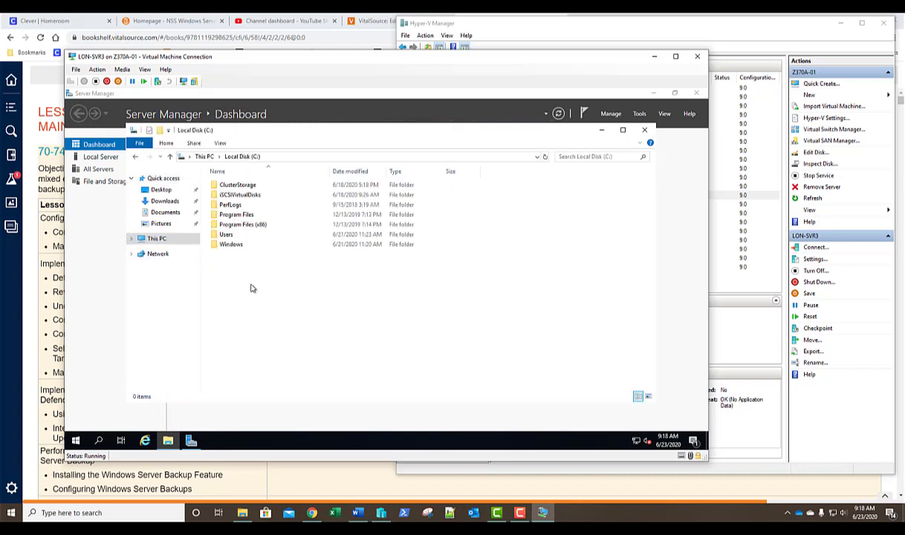
{"action": "left_click", "coordinate": [158, 131]}
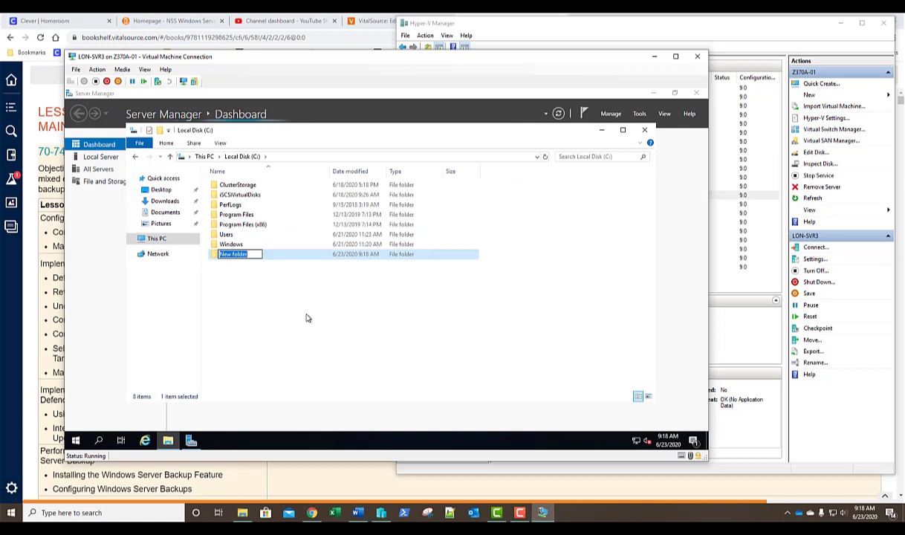
{"action": "type", "text": "Upda"}
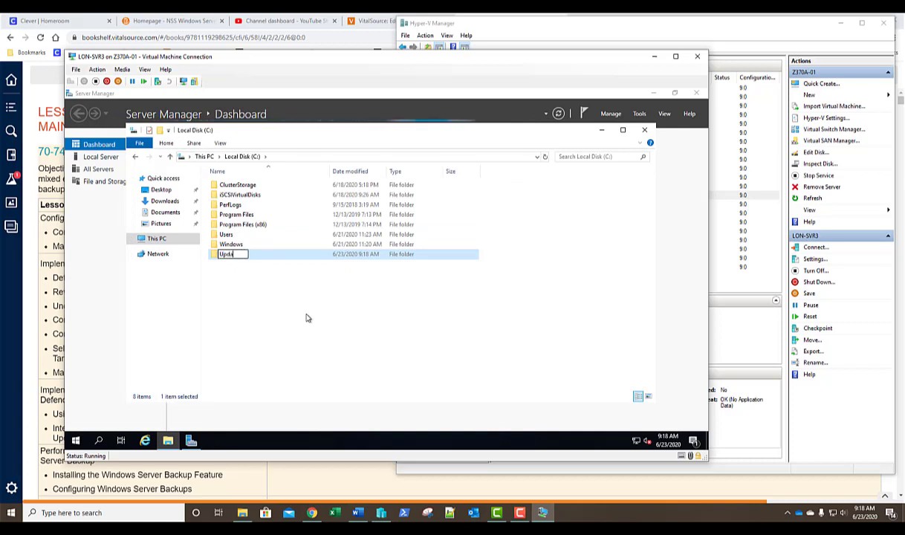
{"action": "type", "text": "tes"}
{"action": "key", "text": "Return"}
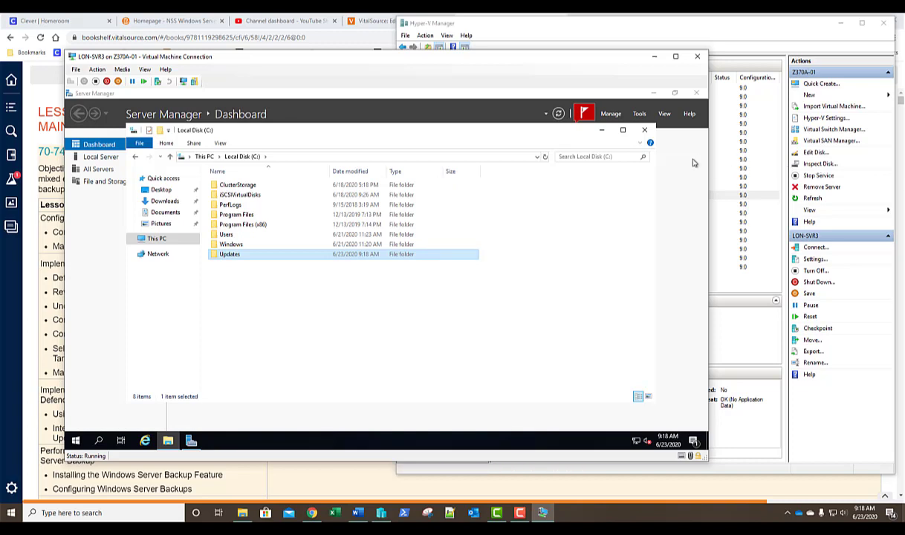
- Start the Add Roles and Features Wizard with role-based installation targeting LON-SVR3
{"action": "left_click", "coordinate": [644, 130]}
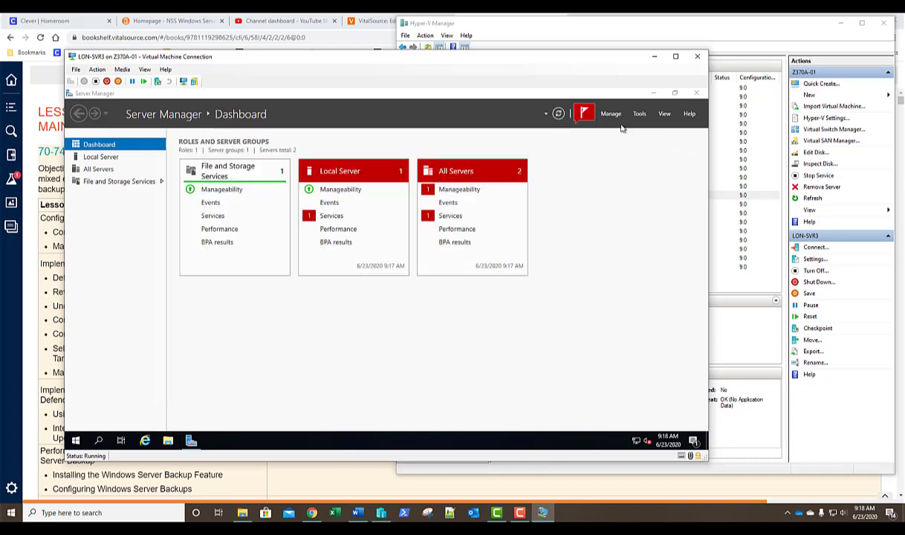
{"action": "left_click", "coordinate": [612, 115]}
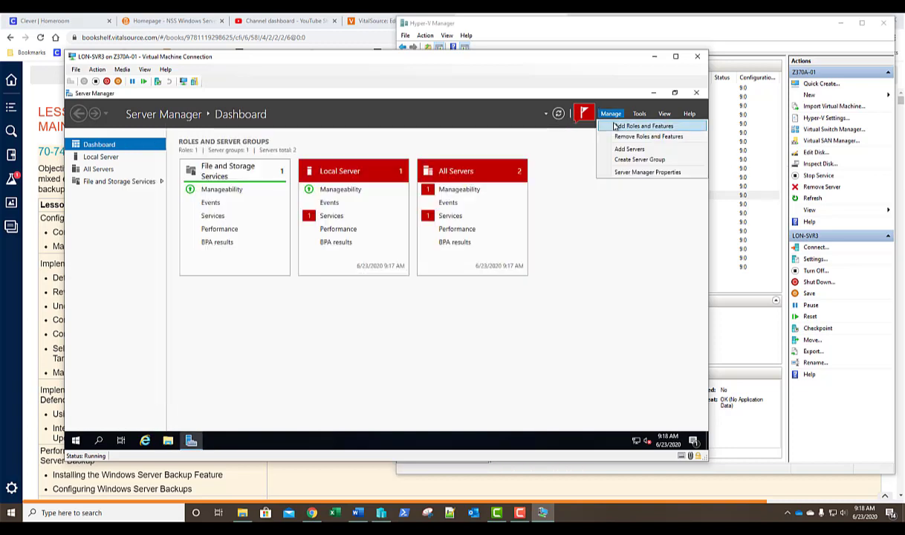
{"action": "left_click", "coordinate": [615, 128]}
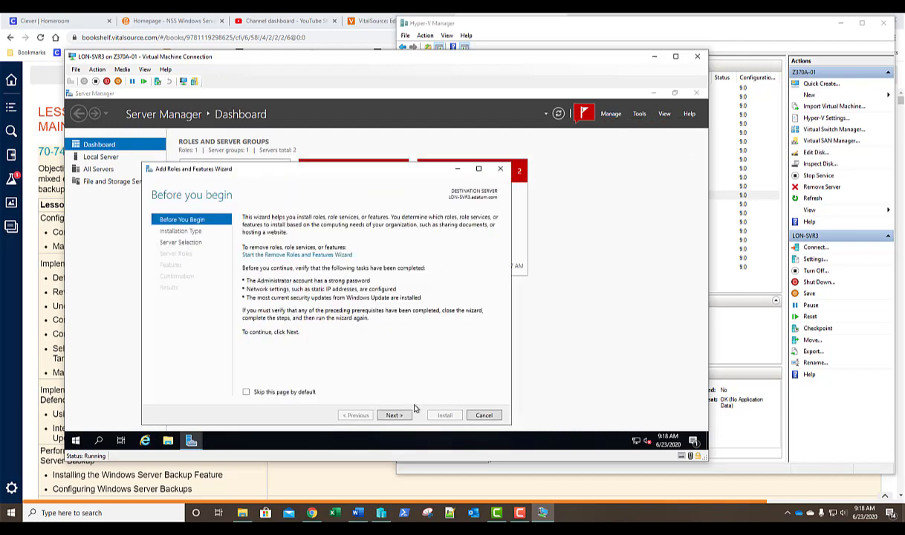
{"action": "left_click", "coordinate": [394, 415]}
{"action": "left_click", "coordinate": [398, 416]}
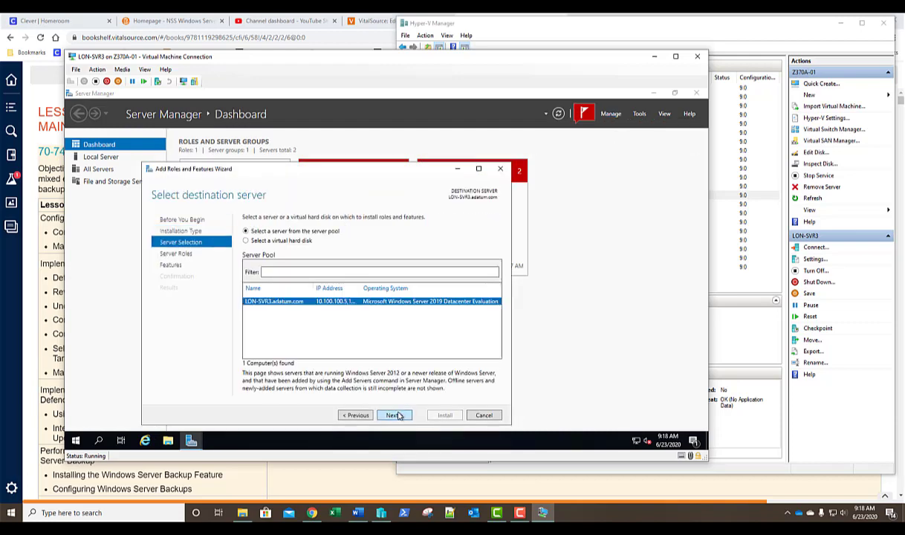
{"action": "left_click", "coordinate": [398, 416]}
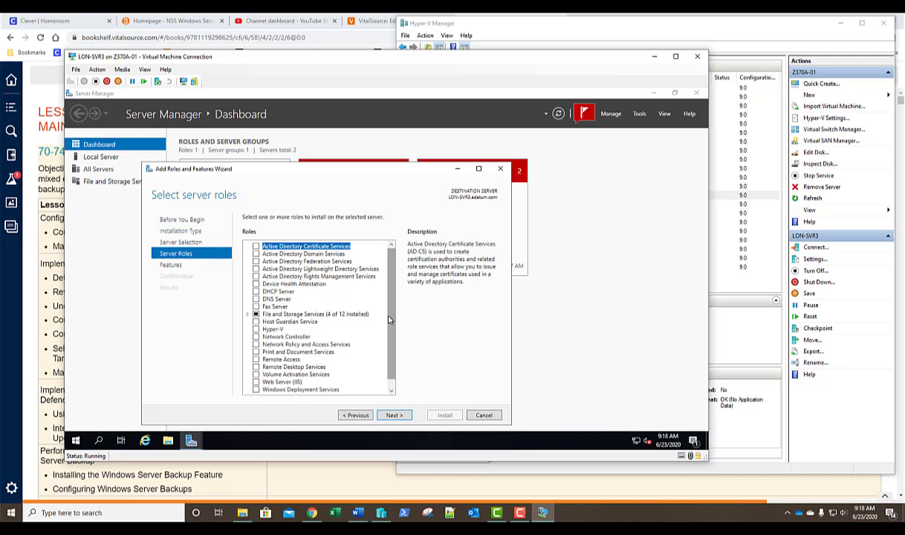
- Select the Windows Server Update Services role with its required features and continue to role services
{"action": "left_click_drag", "start_coordinate": [392, 322], "coordinate": [390, 343]}
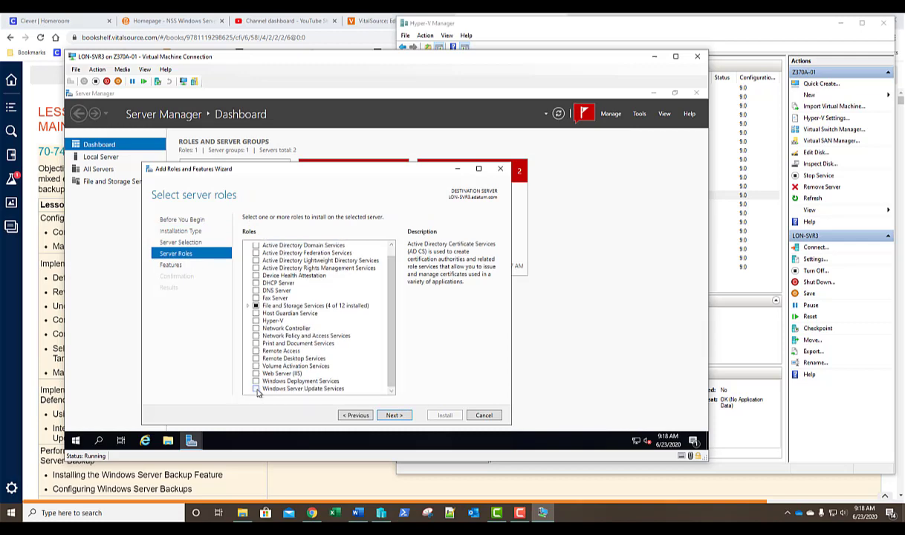
{"action": "left_click", "coordinate": [255, 389]}
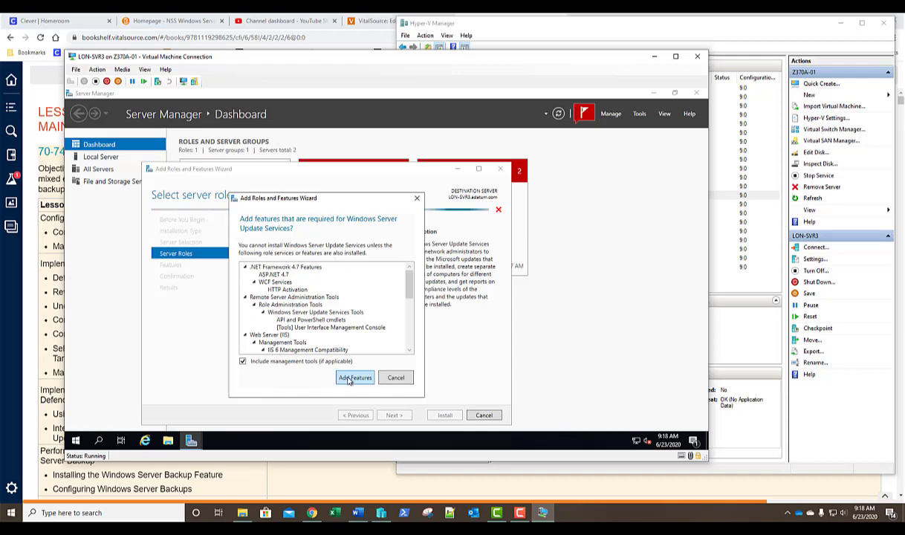
{"action": "left_click", "coordinate": [352, 379]}
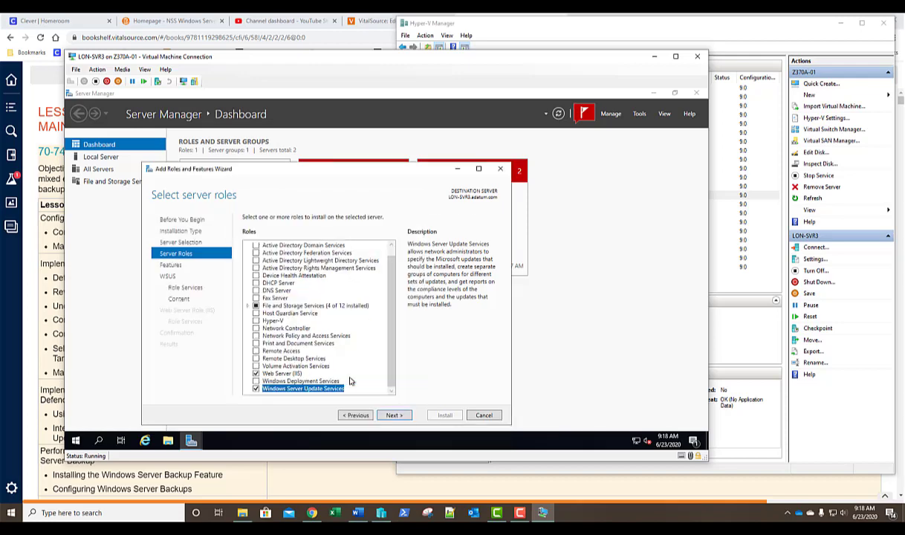
{"action": "left_click", "coordinate": [394, 416]}
{"action": "left_click", "coordinate": [395, 416]}
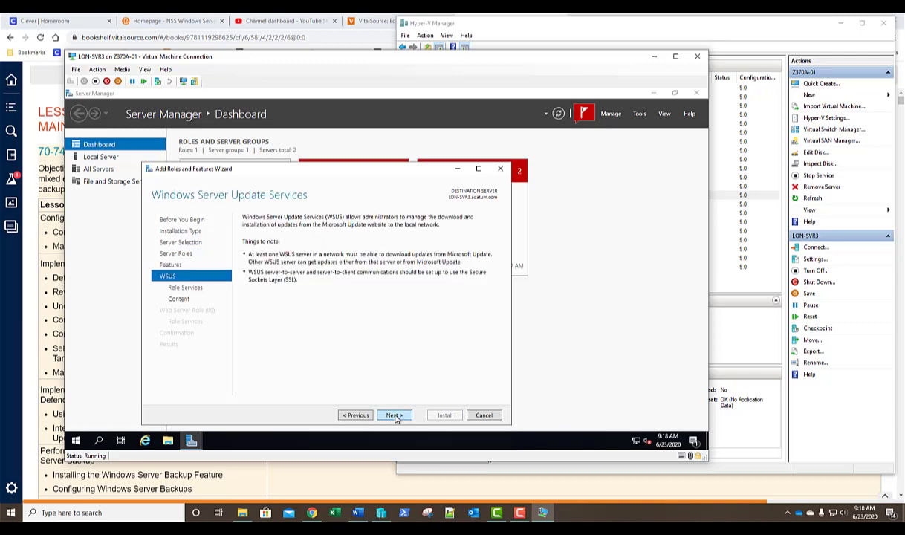
{"action": "left_click", "coordinate": [394, 416]}
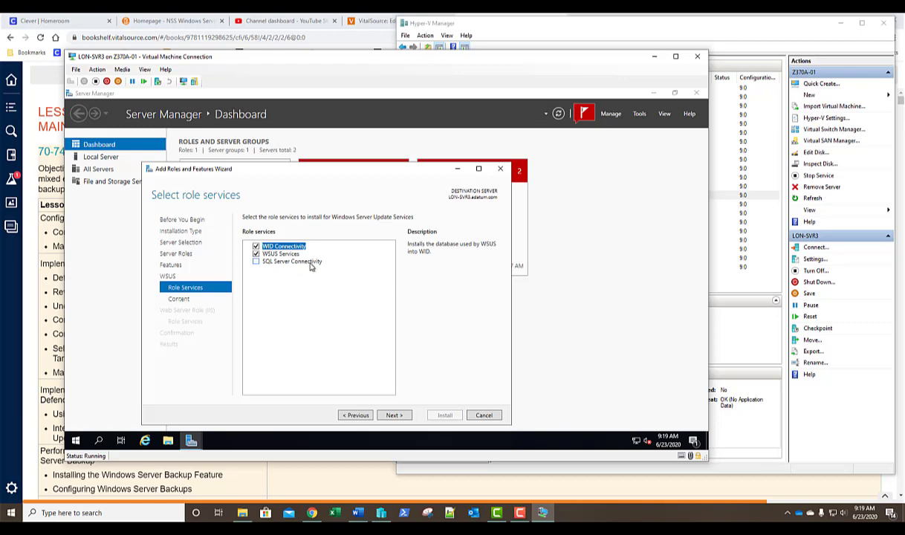
- Keep WID Connectivity and WSUS Services as the role services and continue
{"action": "left_click", "coordinate": [310, 264]}
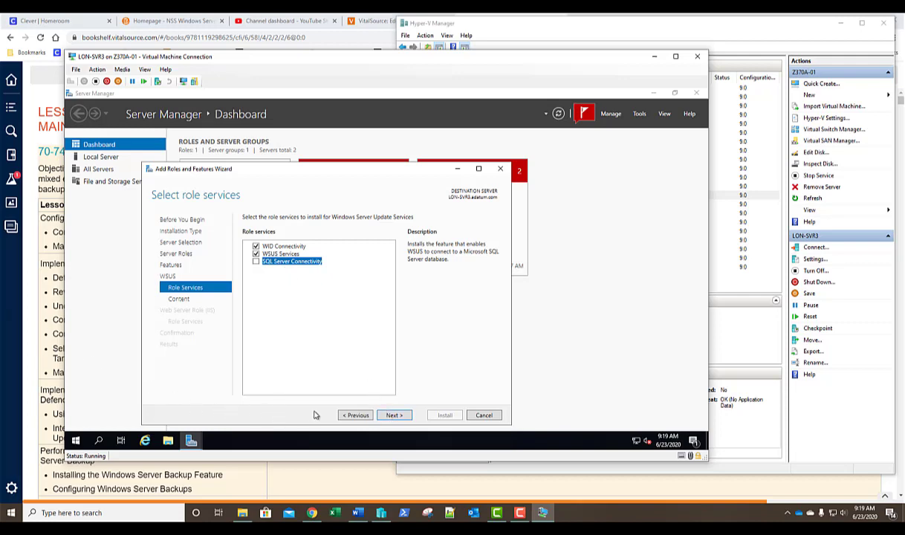
{"action": "left_click", "coordinate": [393, 415]}
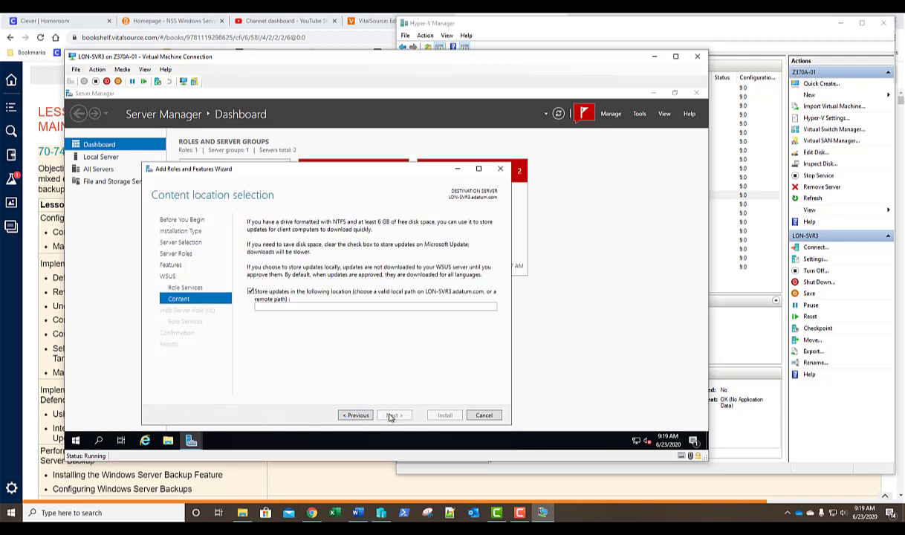
- Set the WSUS content location to c:\updates, keep default web server services, and install
{"action": "left_click", "coordinate": [303, 308]}
{"action": "type", "text": "c:"}
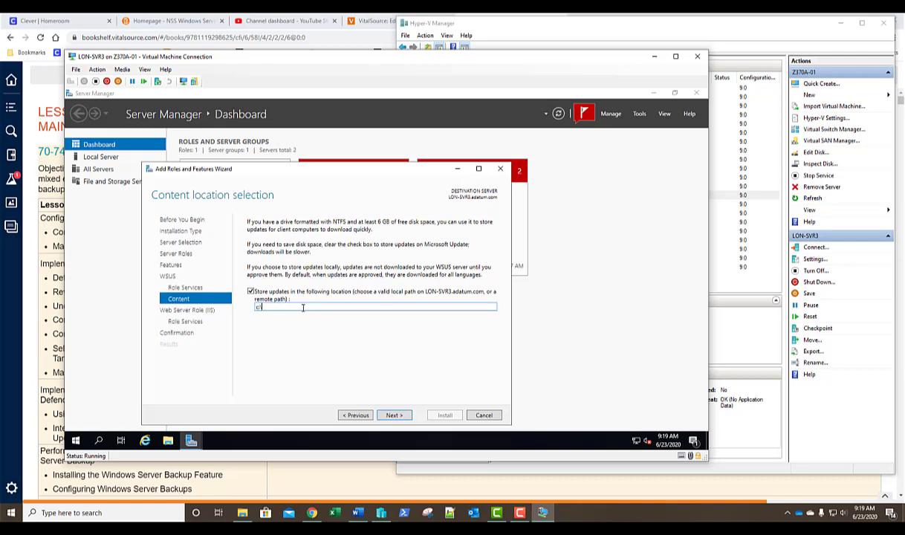
{"action": "type", "text": "\\updates"}
{"action": "left_click", "coordinate": [394, 415]}
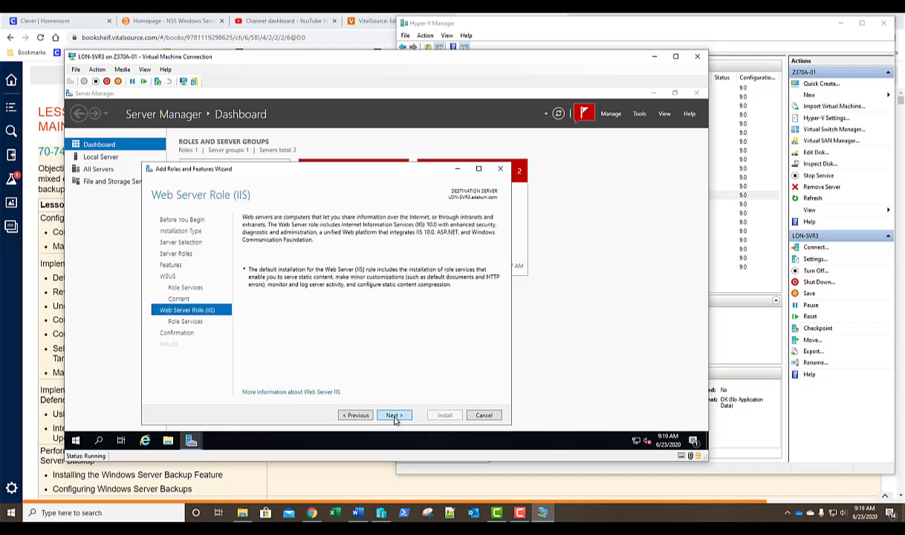
{"action": "left_click", "coordinate": [394, 416]}
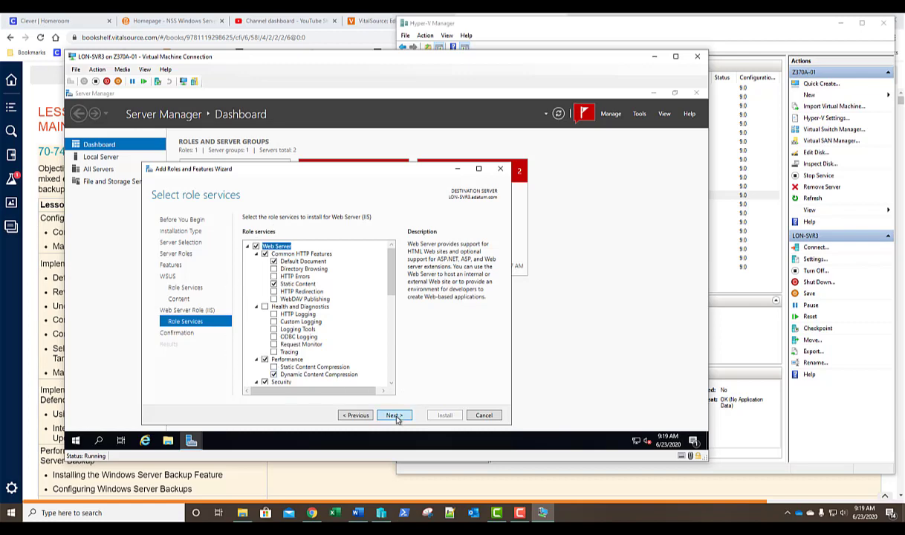
{"action": "left_click", "coordinate": [396, 417]}
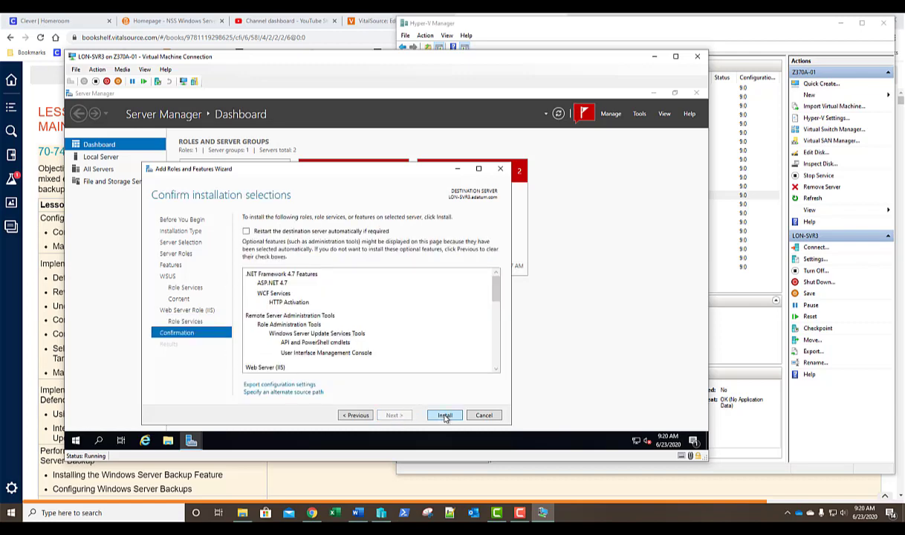
{"action": "left_click", "coordinate": [444, 416]}
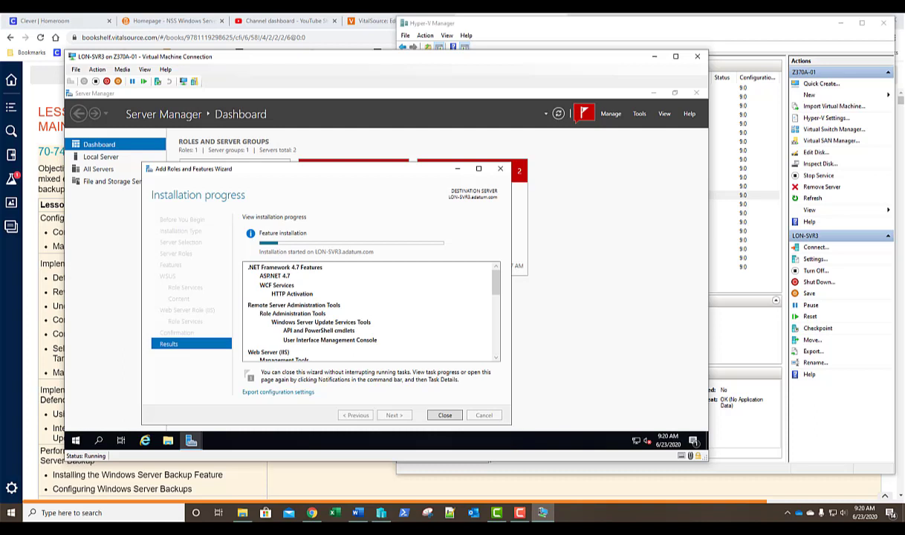
- While installation runs, view the NA-RTR VM in Hyper-V Manager, then return to LON-SVR3
{"action": "left_click", "coordinate": [690, 33]}
{"action": "left_click", "coordinate": [526, 212]}
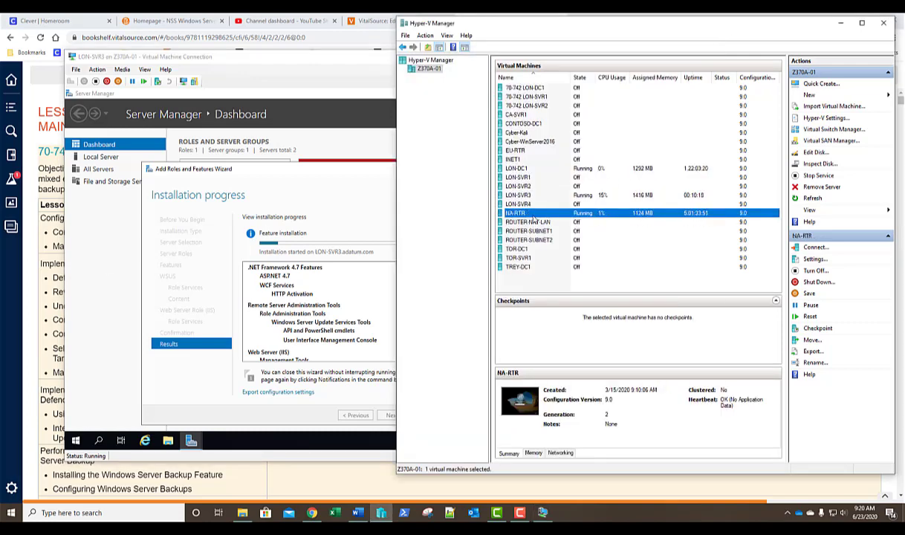
{"action": "left_click", "coordinate": [343, 179]}
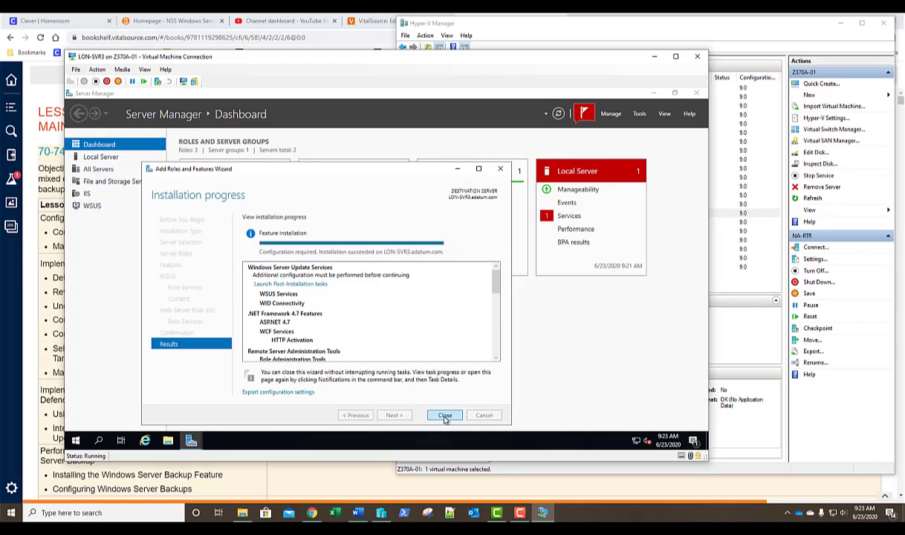
- Close the finished installation wizard and launch Windows Server Update Services from Tools
{"action": "left_click", "coordinate": [445, 416]}
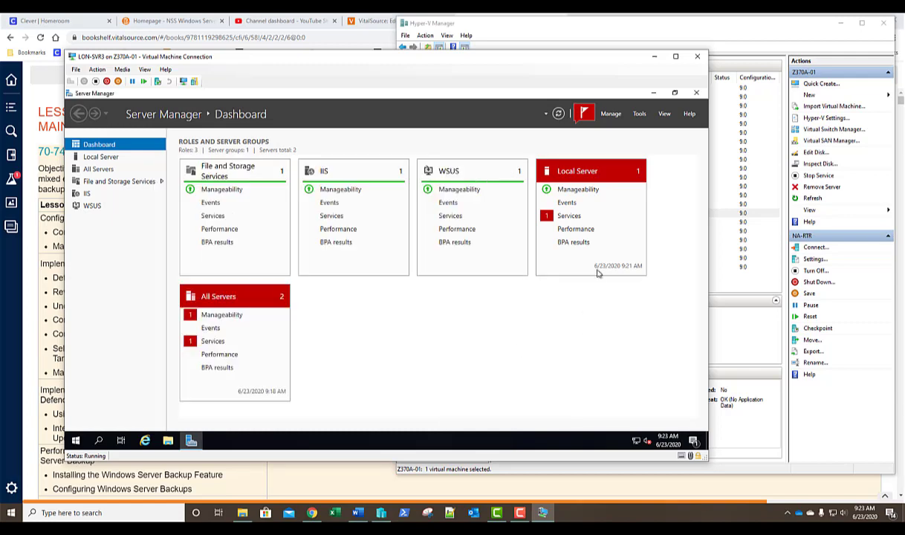
{"action": "left_click", "coordinate": [640, 113]}
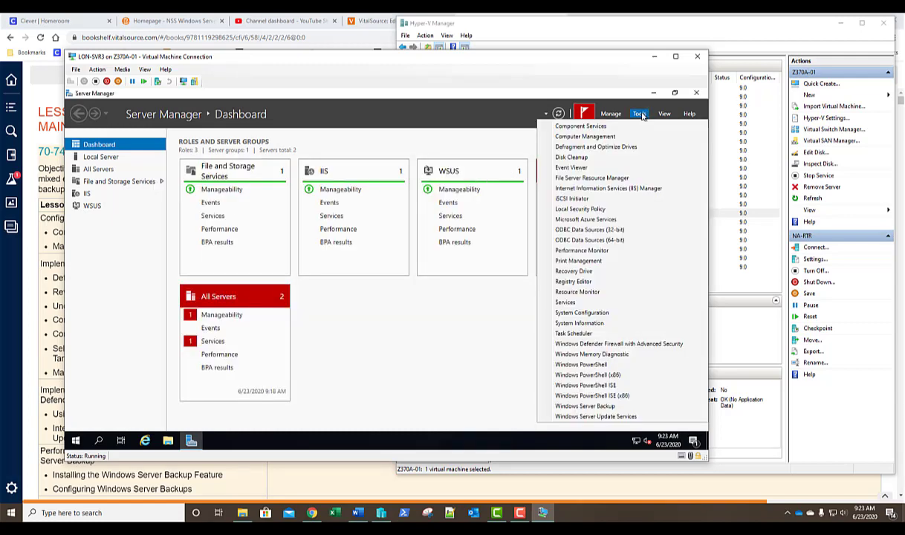
{"action": "left_click", "coordinate": [579, 417]}
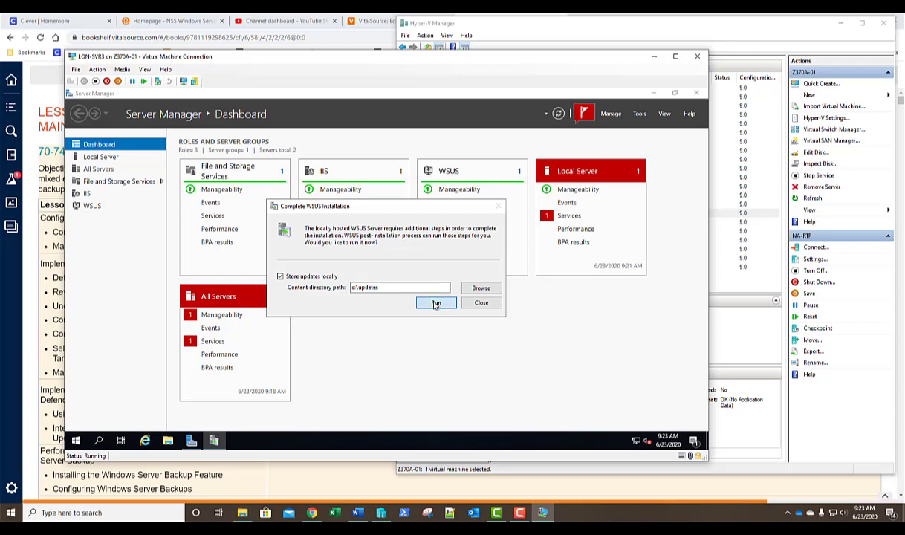
- Run the WSUS post-installation tasks storing updates in c:\updates, then dismiss the completion message
{"action": "left_click", "coordinate": [435, 303]}
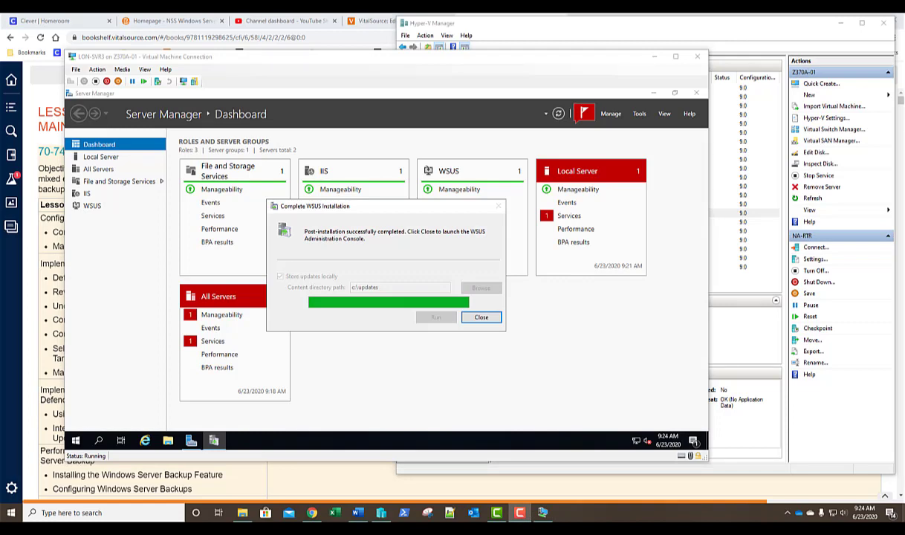
{"action": "left_click", "coordinate": [483, 318]}
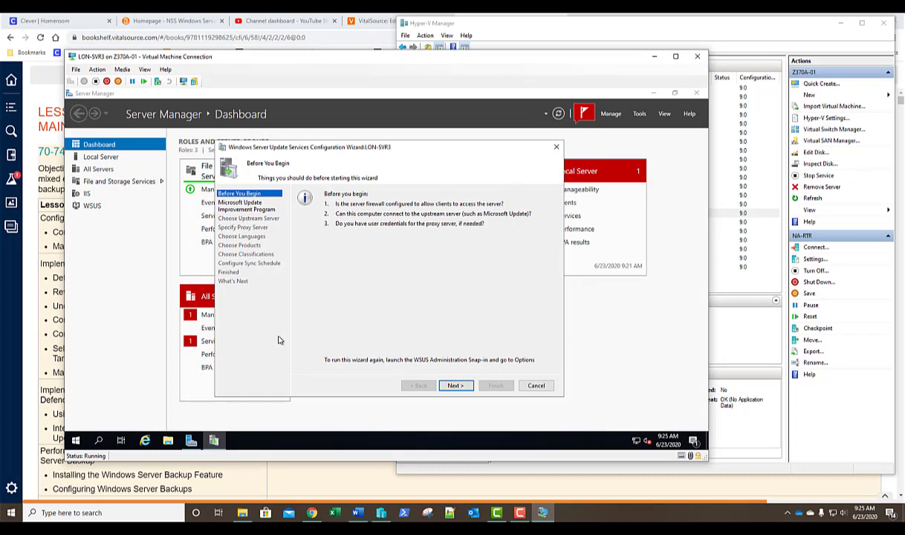
- Advance past the Before You Begin page of the WSUS Configuration Wizard
{"action": "left_click", "coordinate": [454, 385]}
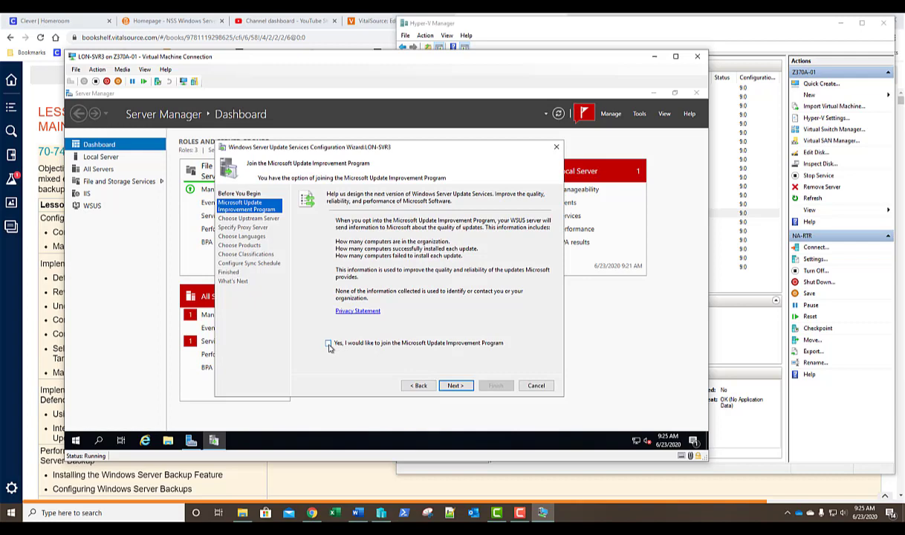
- Opt out of the Improvement Program and keep Synchronize from Microsoft Update as the upstream source
{"action": "left_click", "coordinate": [328, 343]}
{"action": "left_click", "coordinate": [456, 385]}
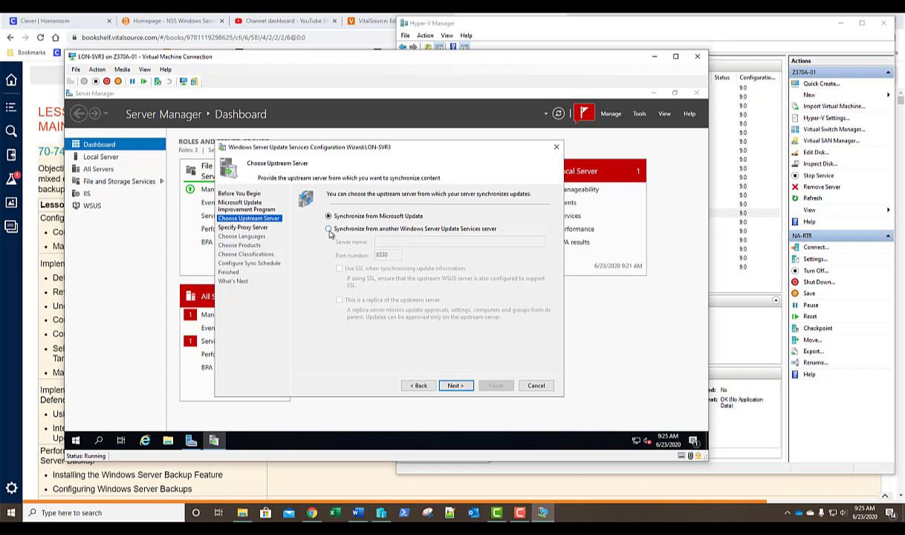
{"action": "left_click", "coordinate": [329, 230]}
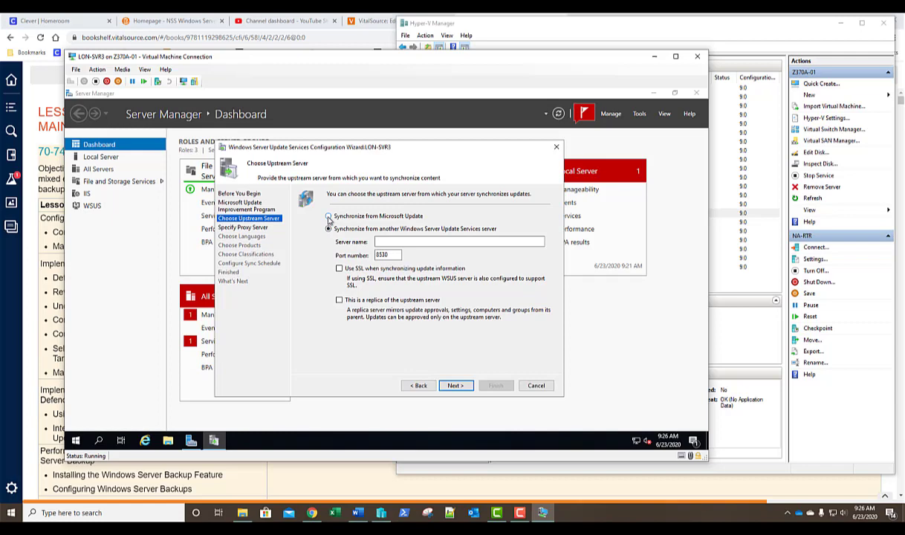
{"action": "left_click", "coordinate": [328, 216]}
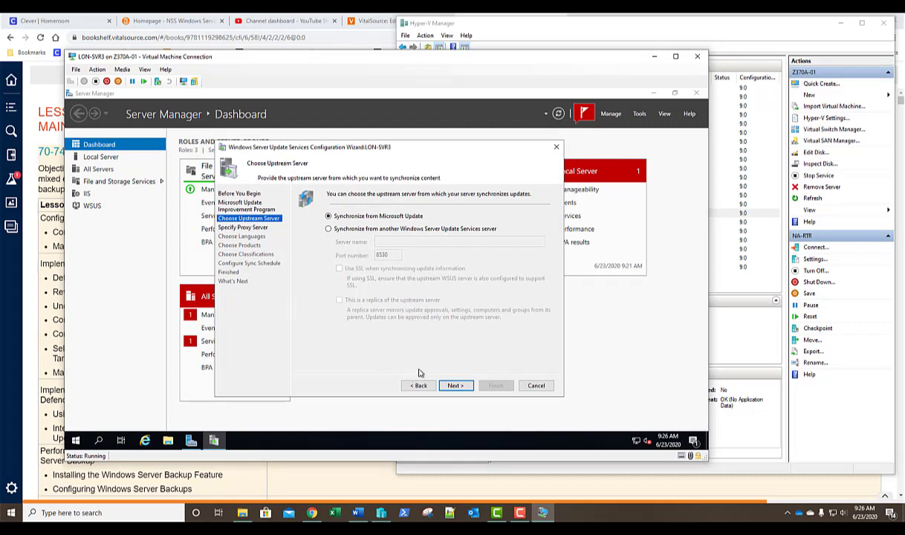
{"action": "left_click", "coordinate": [453, 385]}
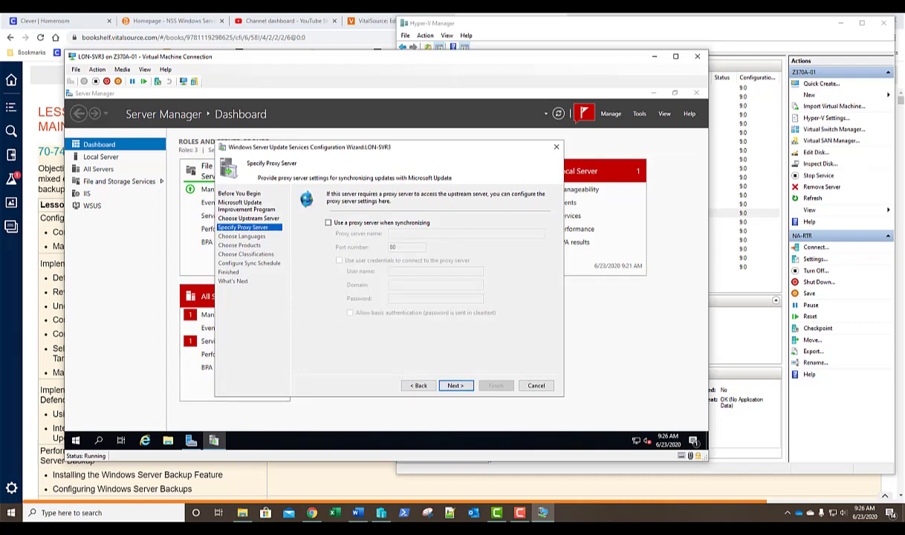
- Skip the proxy server and download update information from Microsoft Update until the connection completes
{"action": "left_click", "coordinate": [457, 386]}
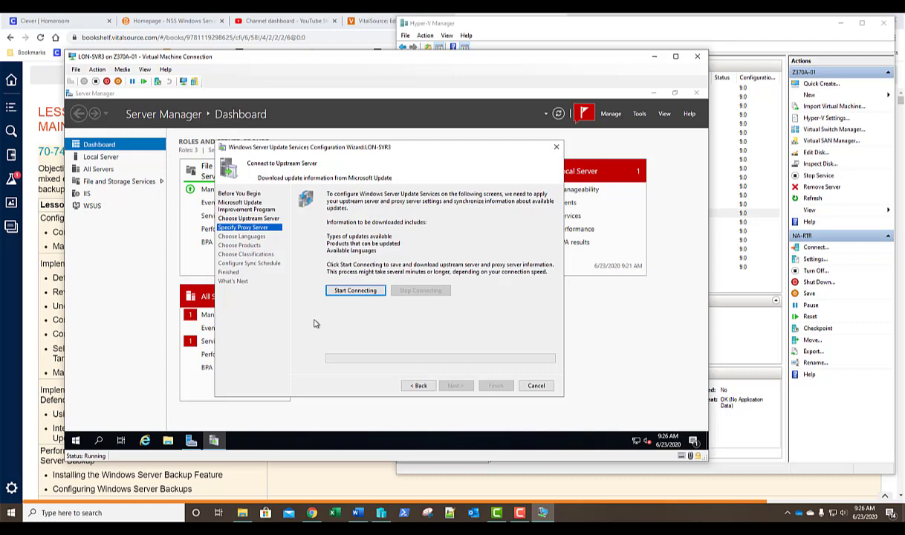
{"action": "left_click", "coordinate": [347, 291]}
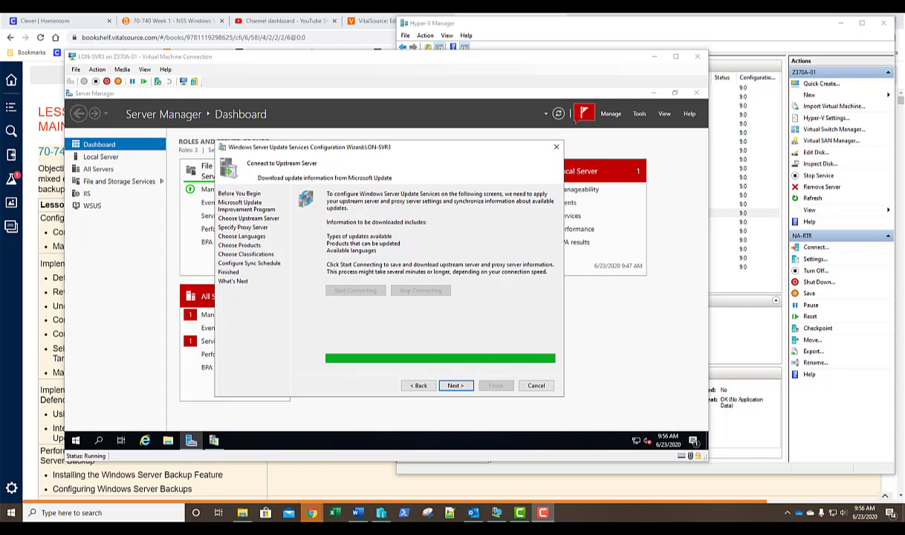
{"action": "left_click", "coordinate": [455, 387]}
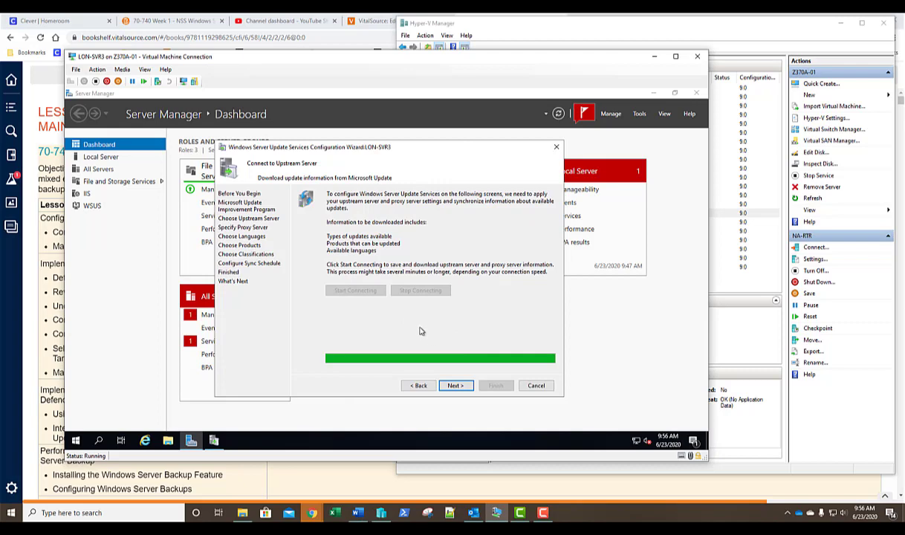
- Keep the default language choices and advance to the Choose Products page
{"action": "left_click", "coordinate": [455, 386]}
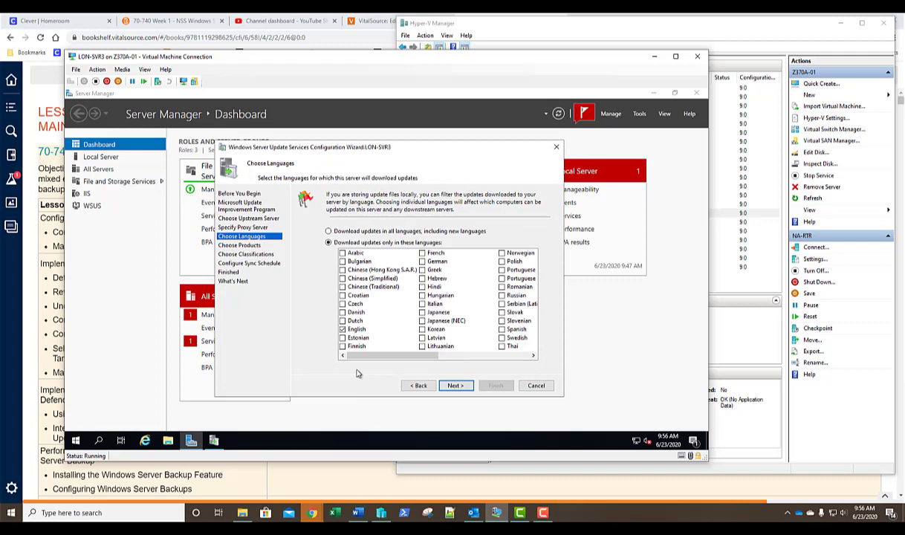
{"action": "mouse_move", "coordinate": [355, 356]}
{"action": "left_mouse_down"}
{"action": "mouse_move", "coordinate": [432, 355]}
{"action": "mouse_move", "coordinate": [358, 367]}
{"action": "left_mouse_up"}
{"action": "left_click", "coordinate": [450, 385]}
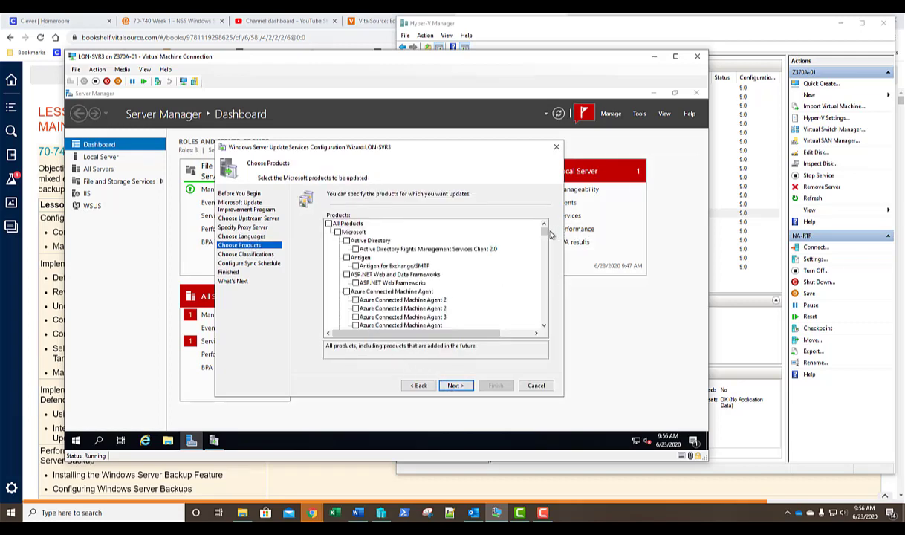
- Clear All Products and check only Windows Server 2016 in the Products list
{"action": "left_click_drag", "start_coordinate": [543, 229], "coordinate": [551, 318]}
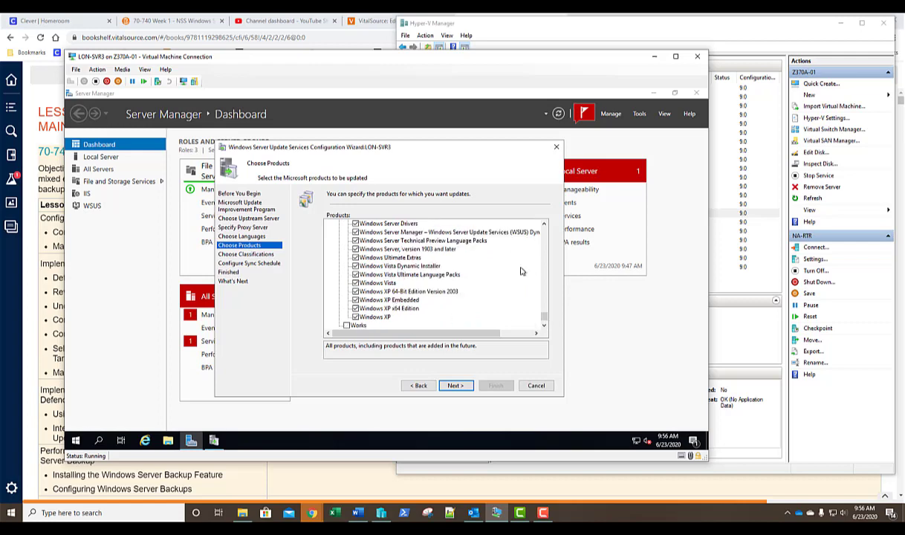
{"action": "left_click", "coordinate": [544, 248]}
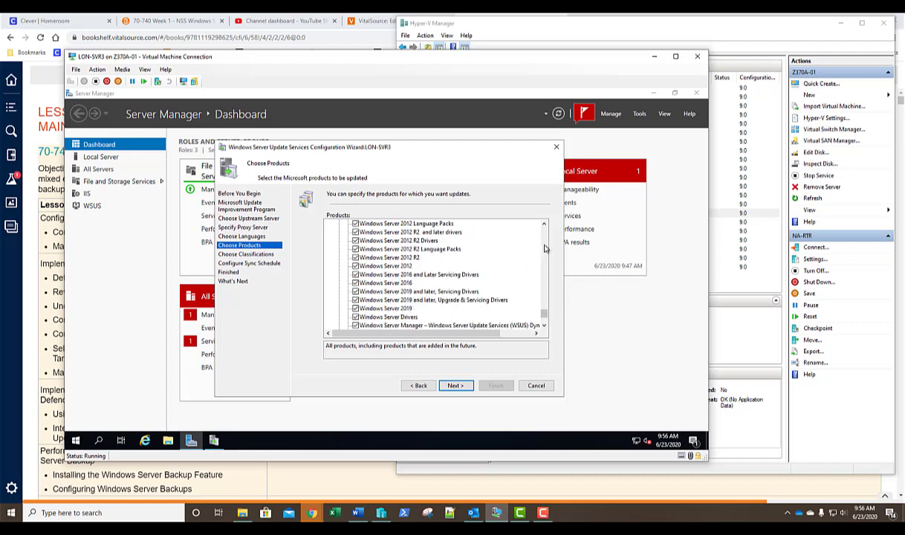
{"action": "left_click", "coordinate": [544, 248]}
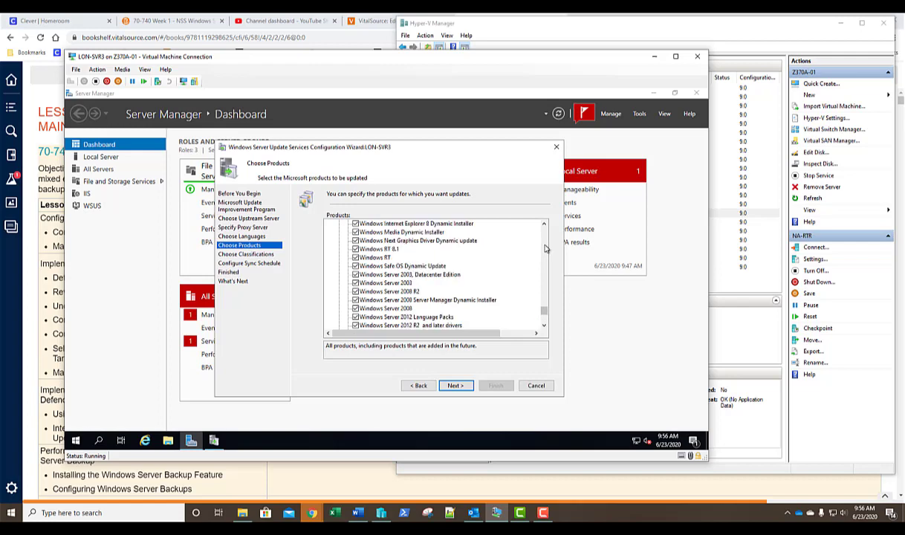
{"action": "left_click_drag", "start_coordinate": [542, 309], "coordinate": [542, 228]}
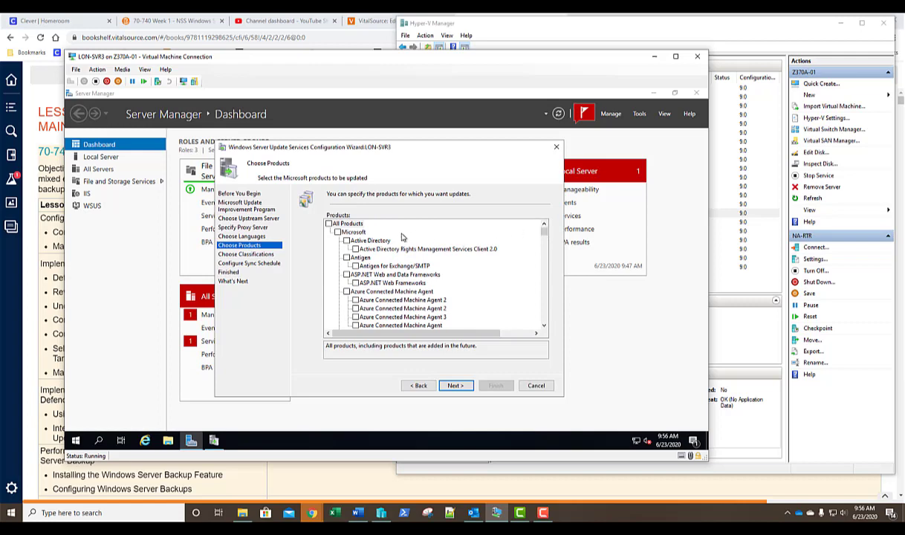
{"action": "left_click", "coordinate": [329, 223]}
{"action": "left_click", "coordinate": [328, 224]}
{"action": "left_click_drag", "start_coordinate": [544, 233], "coordinate": [543, 298]}
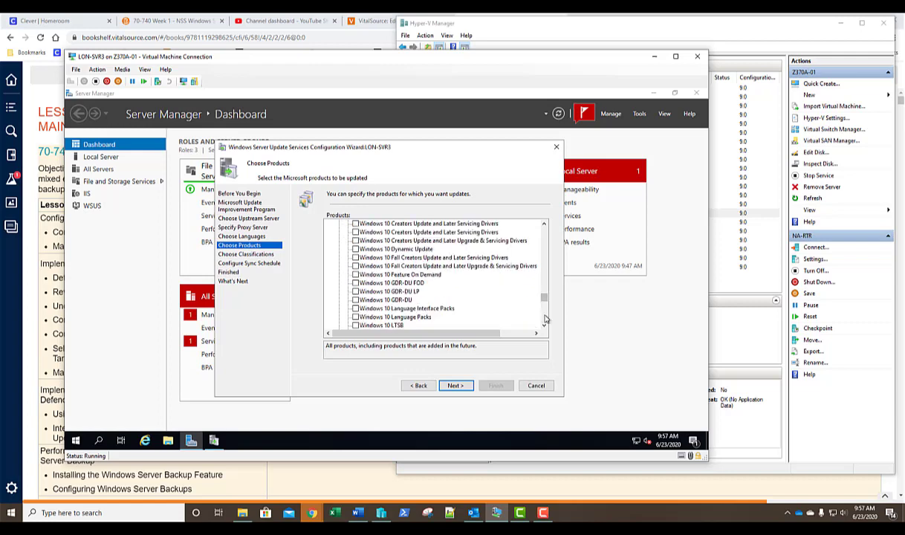
{"action": "scroll", "coordinate": [542, 320], "scroll_direction": "down", "scroll_amount": 10}
{"action": "scroll", "coordinate": [545, 319], "scroll_direction": "down", "scroll_amount": 4}
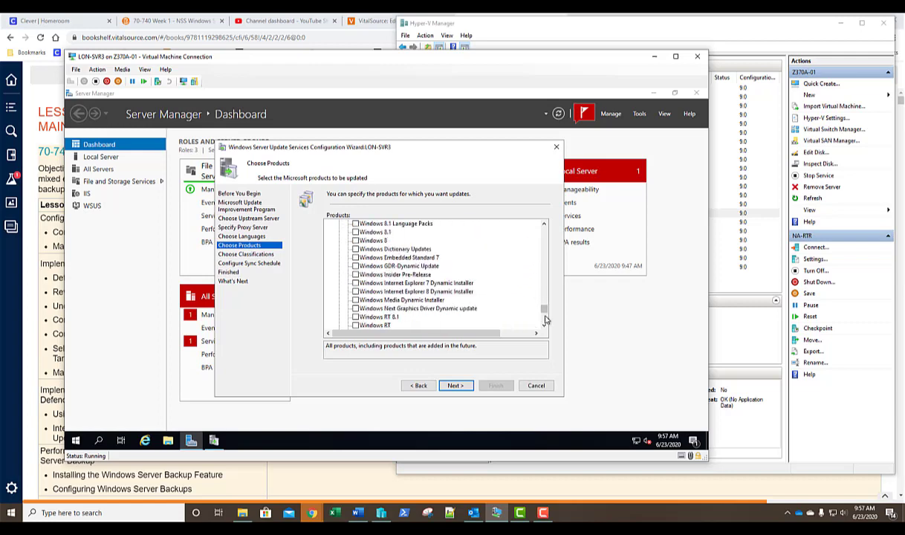
{"action": "scroll", "coordinate": [545, 319], "scroll_direction": "down", "scroll_amount": 4}
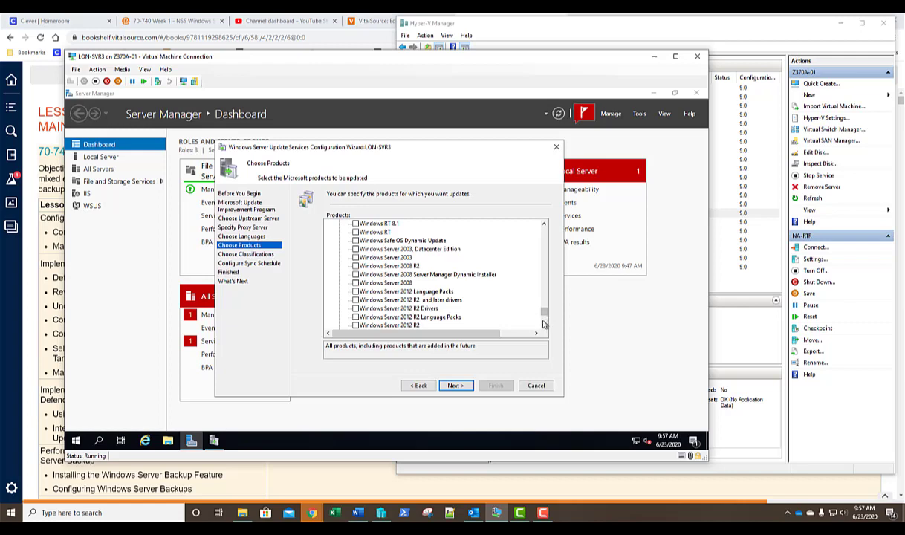
{"action": "left_click", "coordinate": [544, 322]}
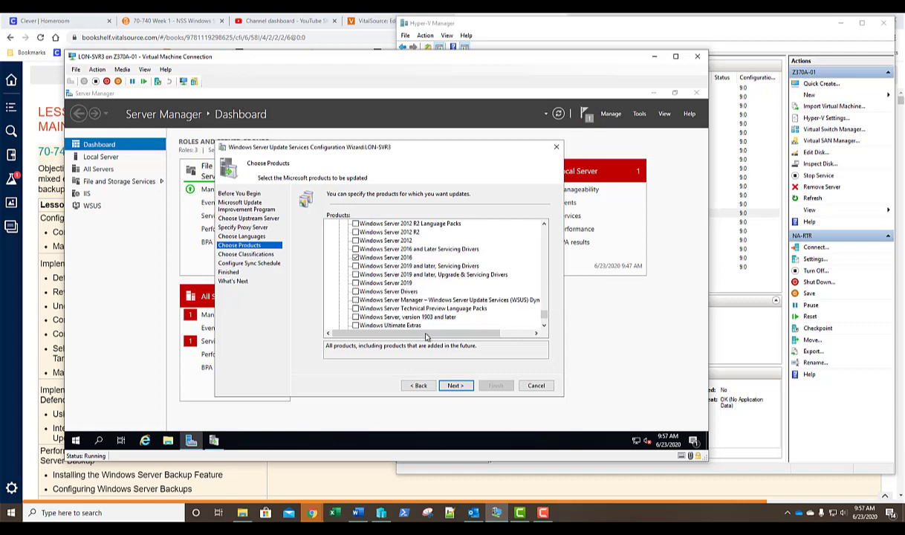
{"action": "left_click", "coordinate": [455, 387]}
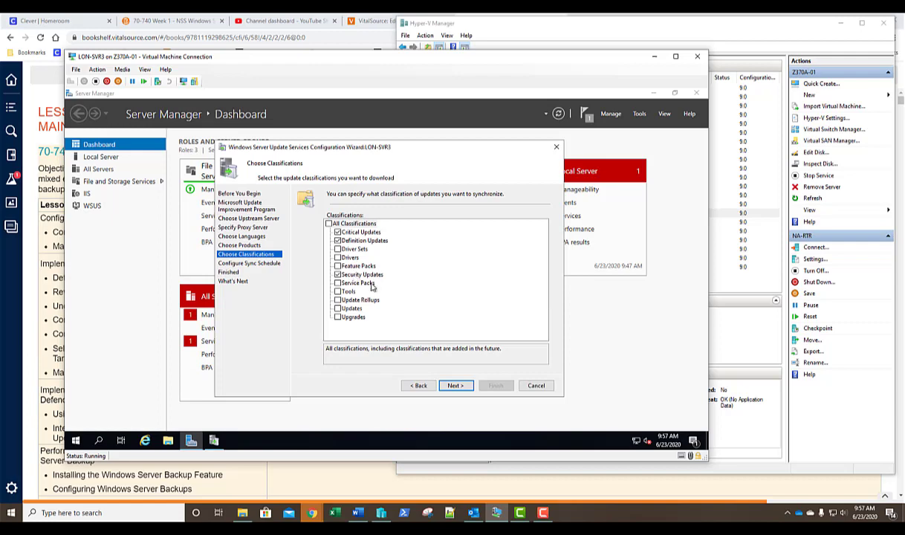
- Try automatic sync at 1 per day, then revert to Synchronize manually and continue
{"action": "left_click", "coordinate": [453, 386]}
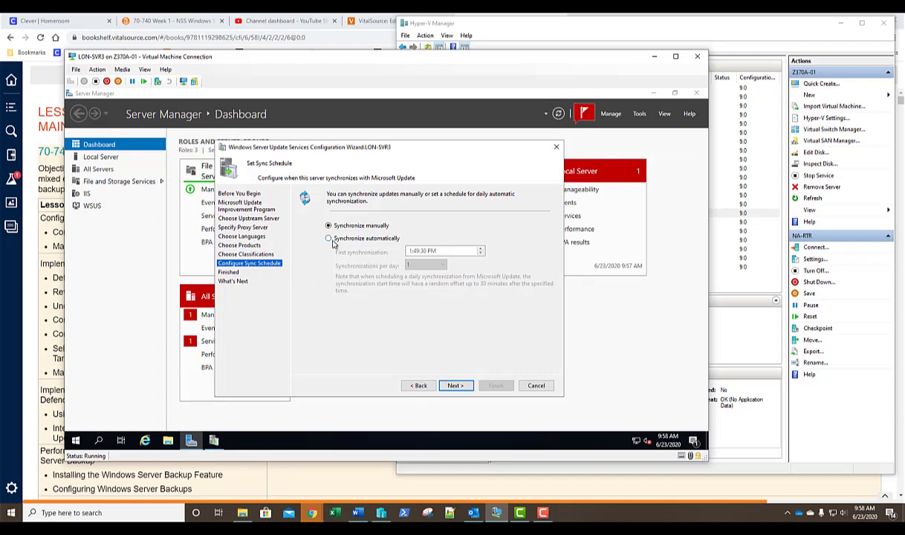
{"action": "left_click", "coordinate": [331, 239]}
{"action": "left_click", "coordinate": [436, 266]}
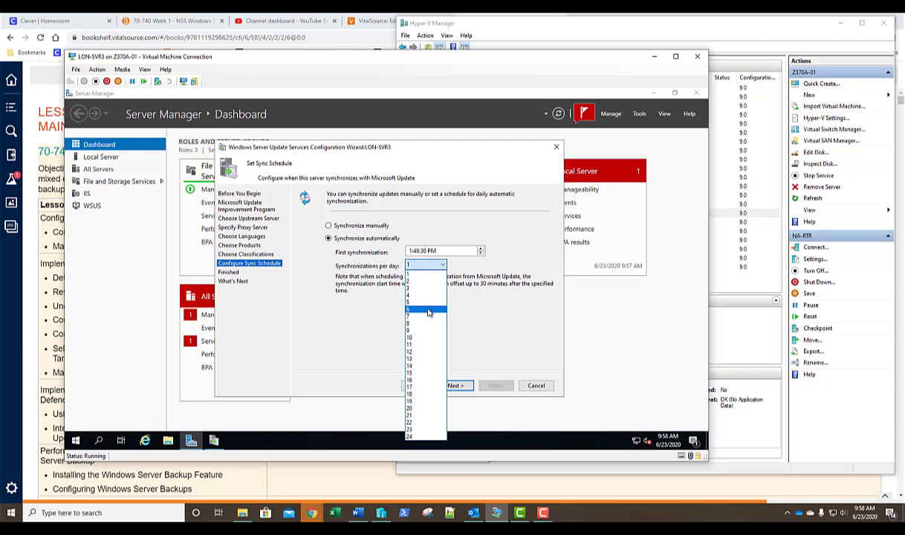
{"action": "left_click", "coordinate": [482, 301]}
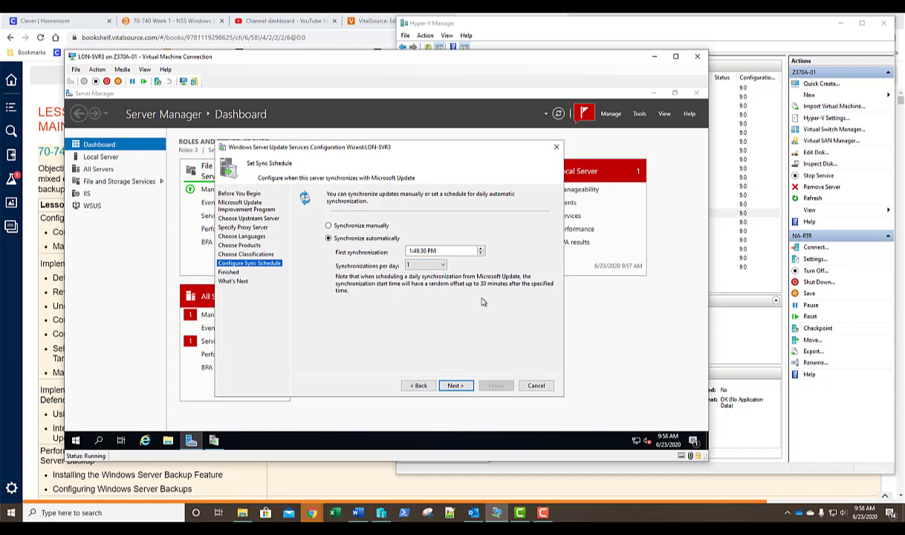
{"action": "left_click", "coordinate": [328, 226]}
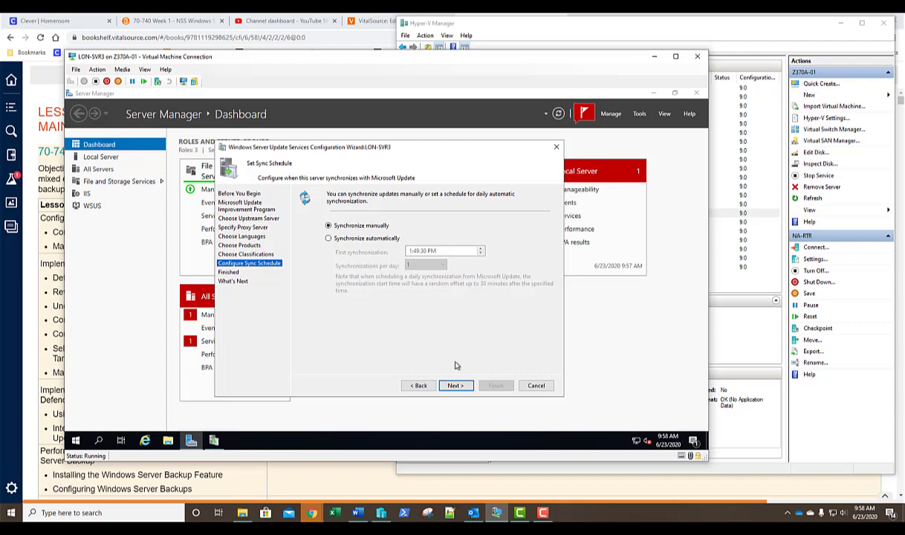
{"action": "left_click", "coordinate": [454, 386]}
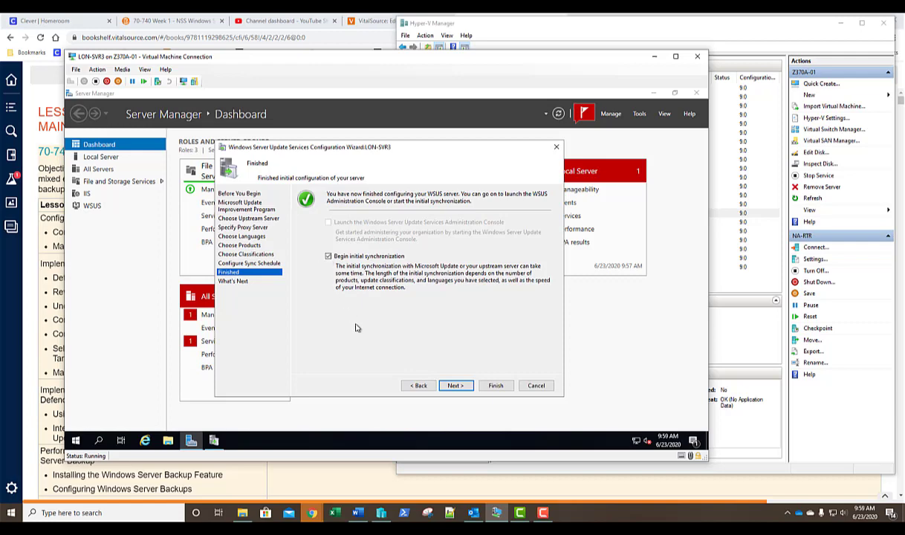
- Pass the Finished page with initial synchronization on and close the wizard from What's Next
{"action": "left_click", "coordinate": [456, 385]}
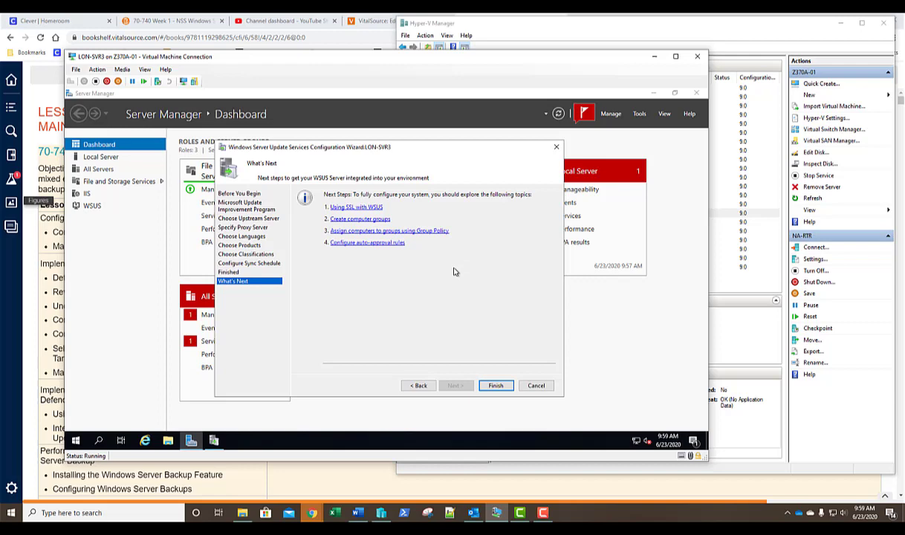
{"action": "left_click", "coordinate": [494, 385]}
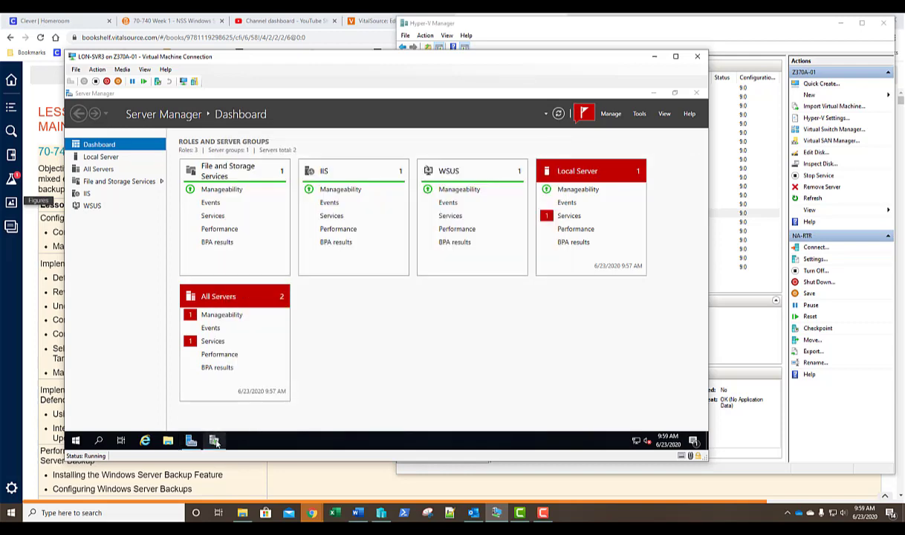
- Open Update Services on LON-SVR3, maximize it, and choose Add Computer Group on All Computers
{"action": "left_click", "coordinate": [214, 442]}
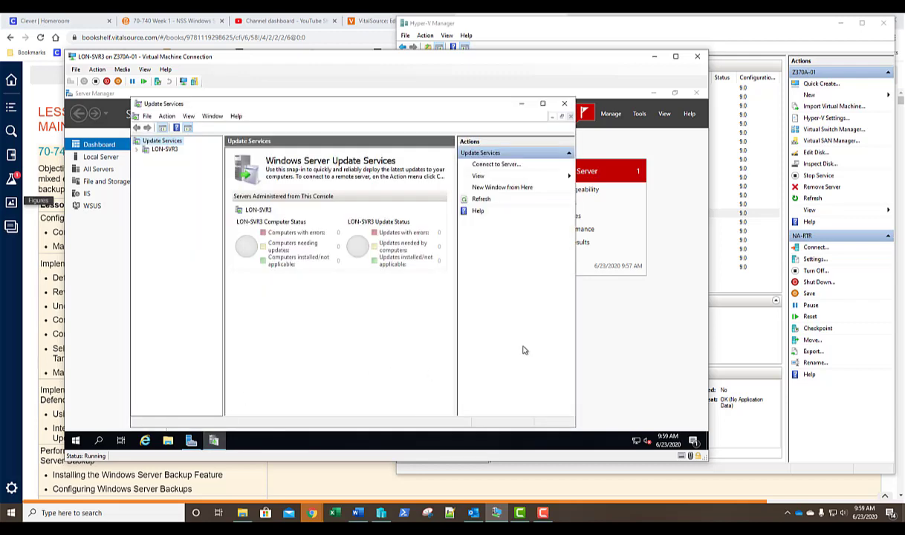
{"action": "left_click", "coordinate": [166, 149]}
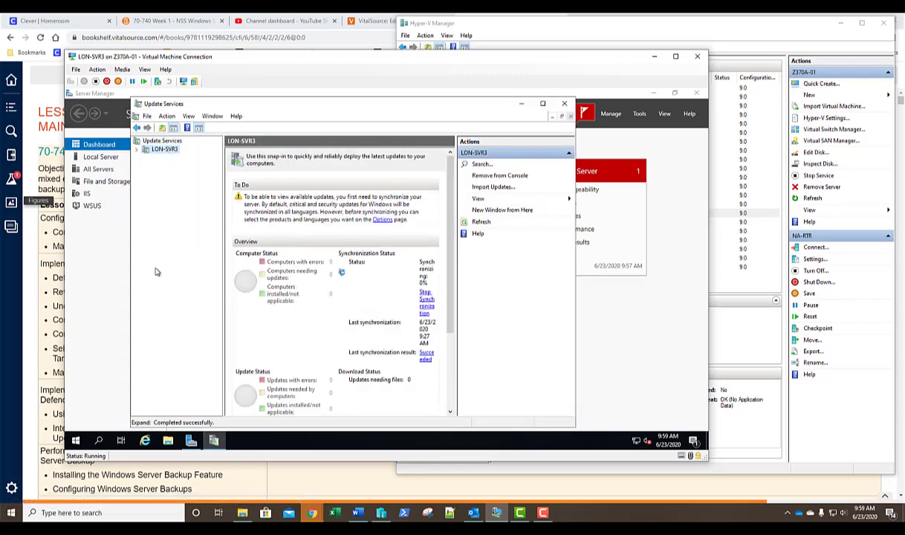
{"action": "double_click", "coordinate": [514, 102]}
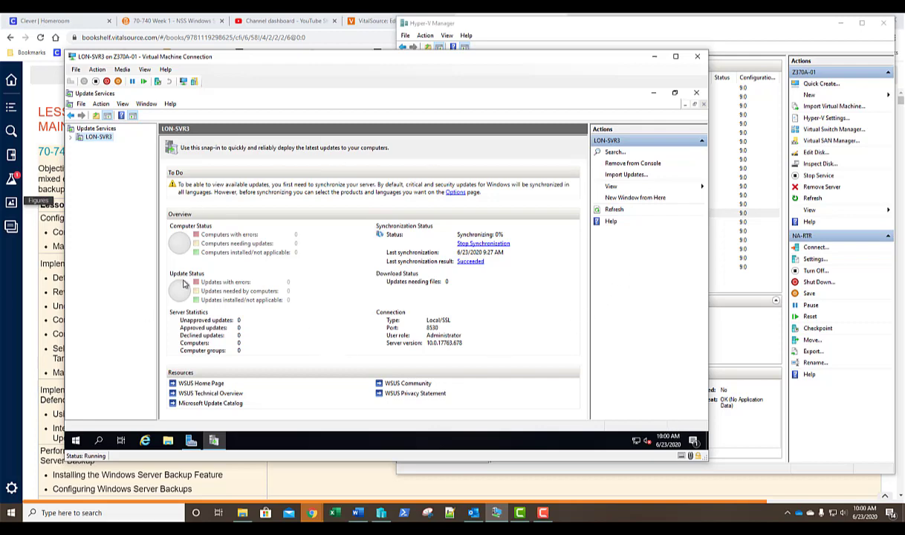
{"action": "left_click", "coordinate": [72, 139]}
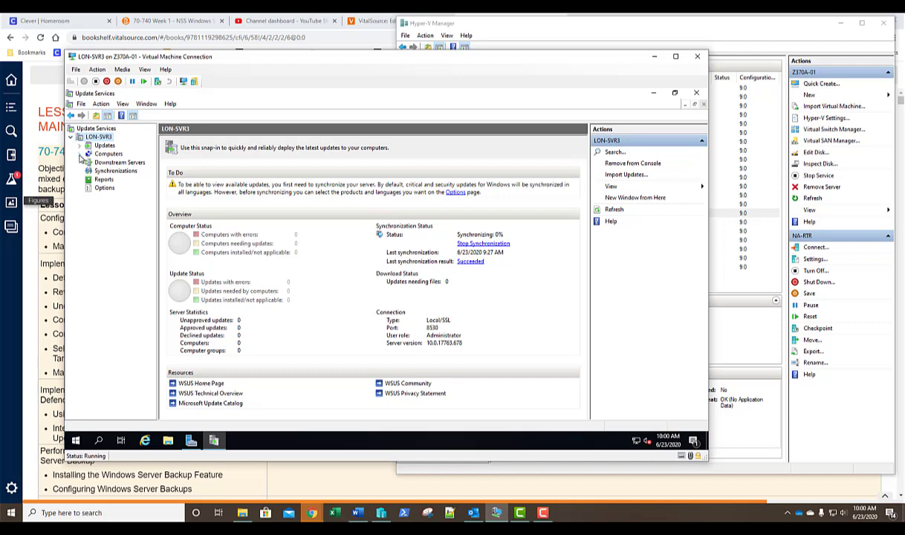
{"action": "left_click", "coordinate": [81, 155]}
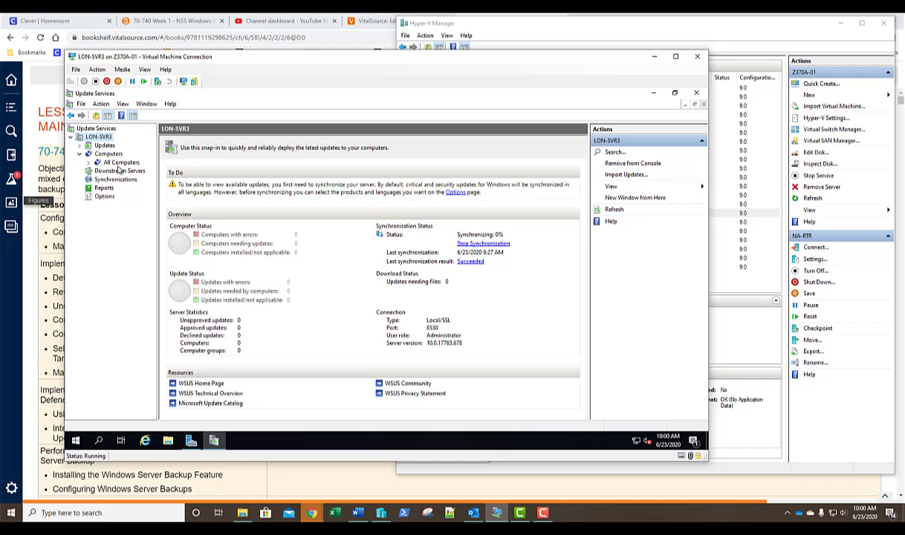
{"action": "right_click", "coordinate": [121, 164]}
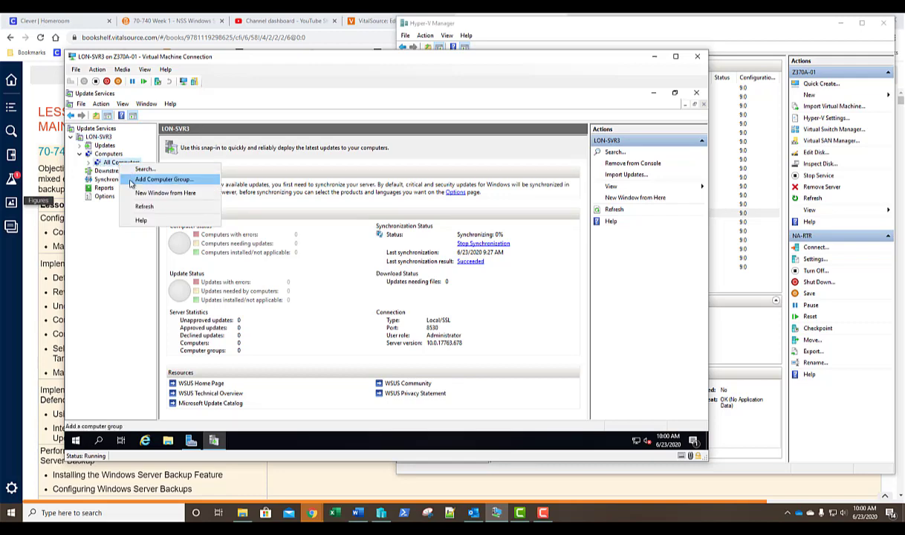
{"action": "left_click", "coordinate": [132, 179]}
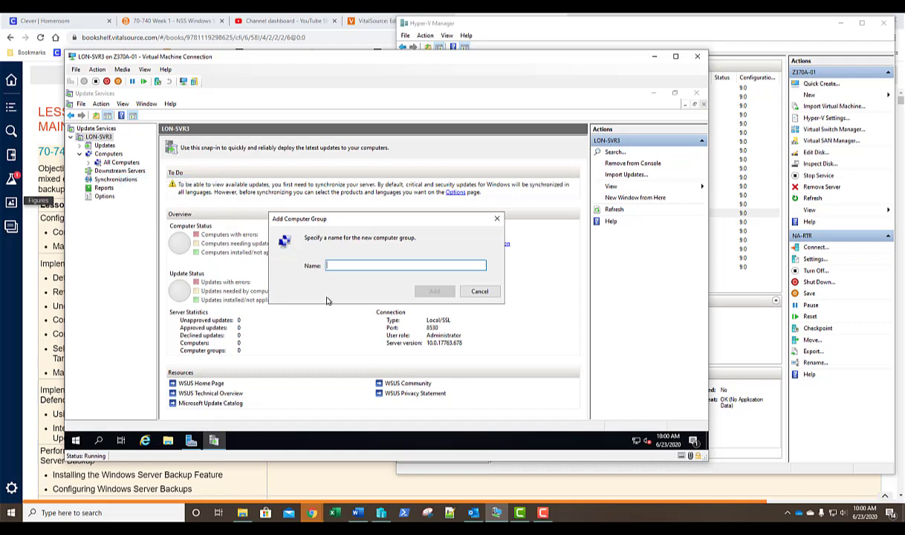
- Name the new computer group Group1 and add it
{"action": "type", "text": "Group1"}
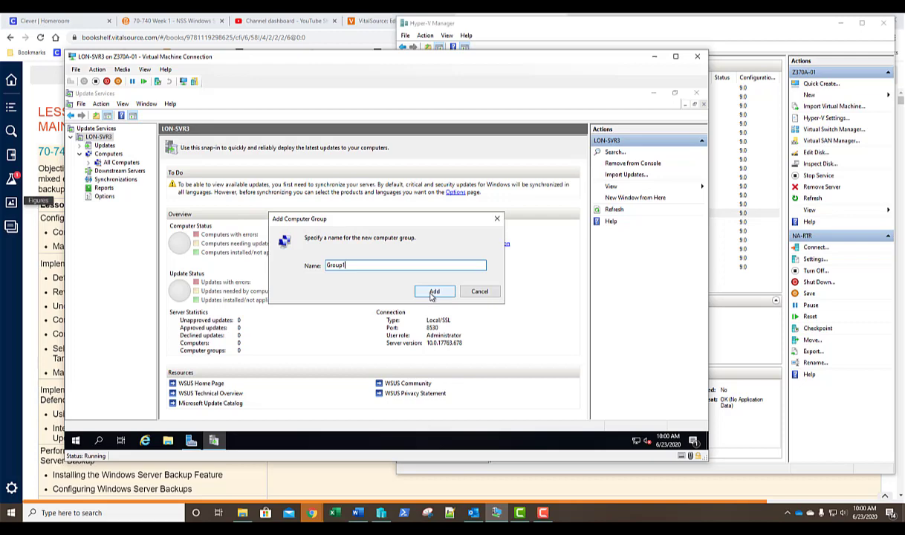
{"action": "left_click", "coordinate": [434, 292]}
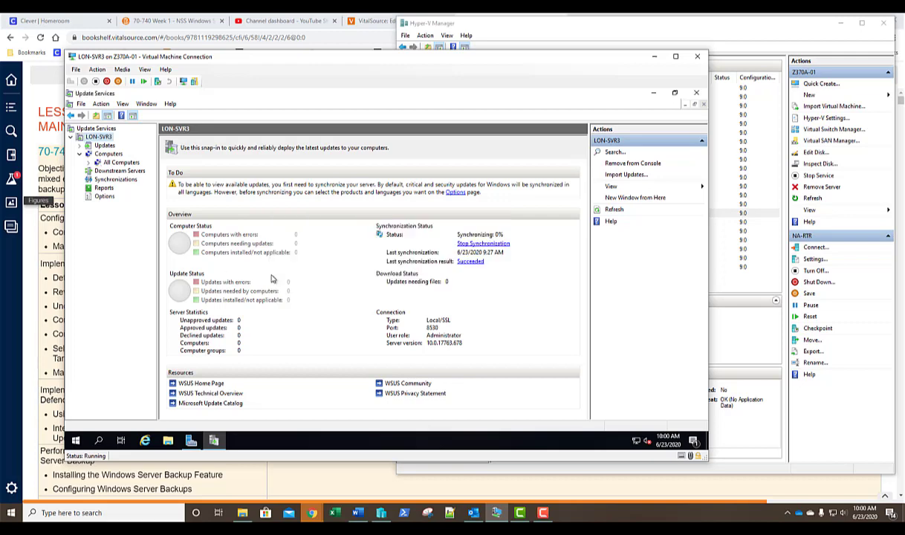
- Check the empty Group1 under All Computers, return to LON-SVR3's overview, then switch to Hyper-V Manager
{"action": "left_click", "coordinate": [88, 162]}
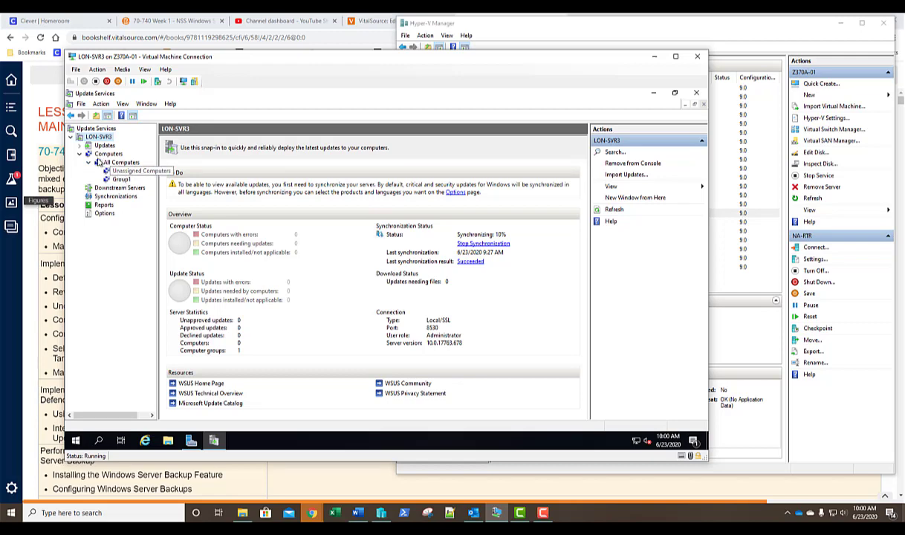
{"action": "left_click", "coordinate": [123, 180]}
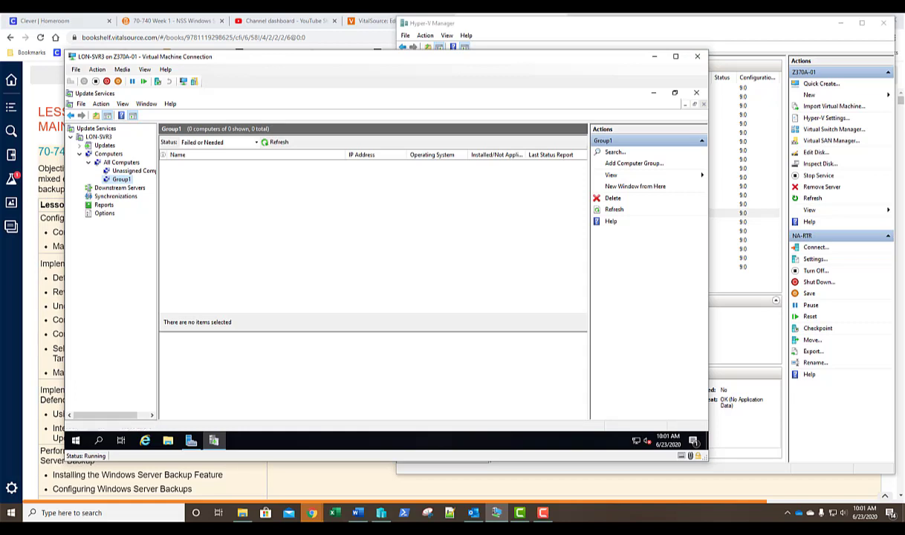
{"action": "left_click", "coordinate": [132, 163]}
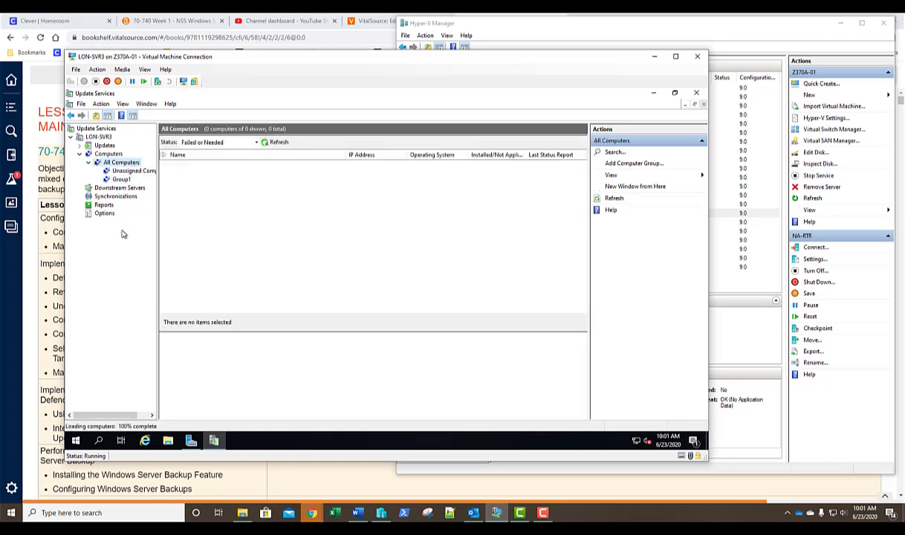
{"action": "left_click", "coordinate": [106, 157]}
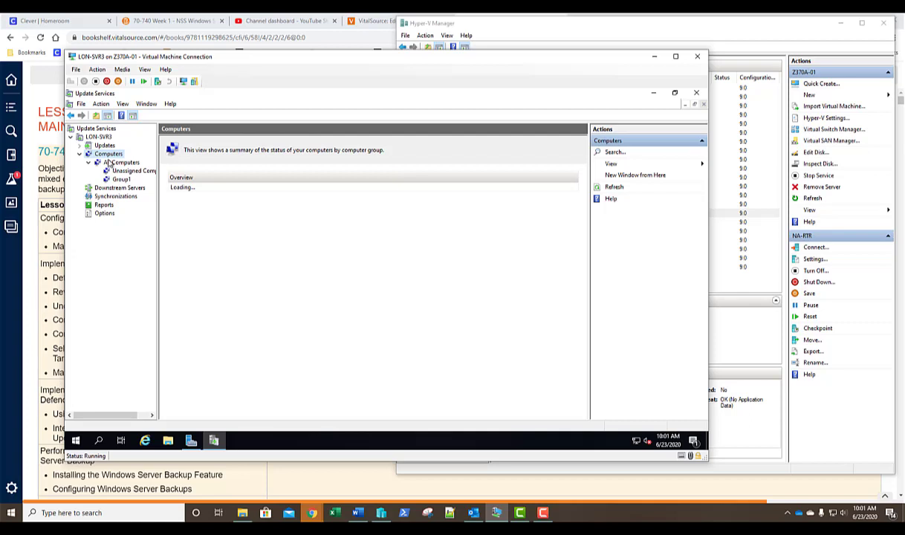
{"action": "left_click", "coordinate": [100, 138]}
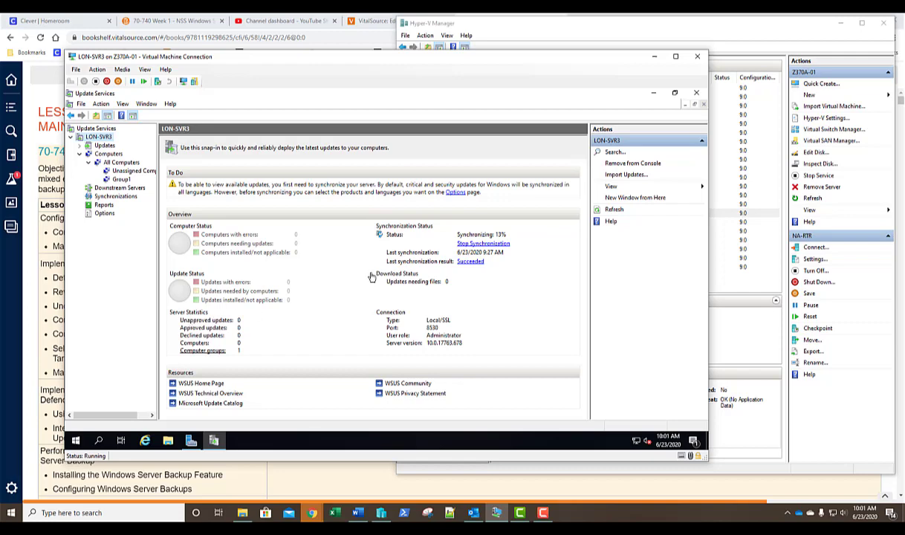
{"action": "left_click", "coordinate": [789, 35]}
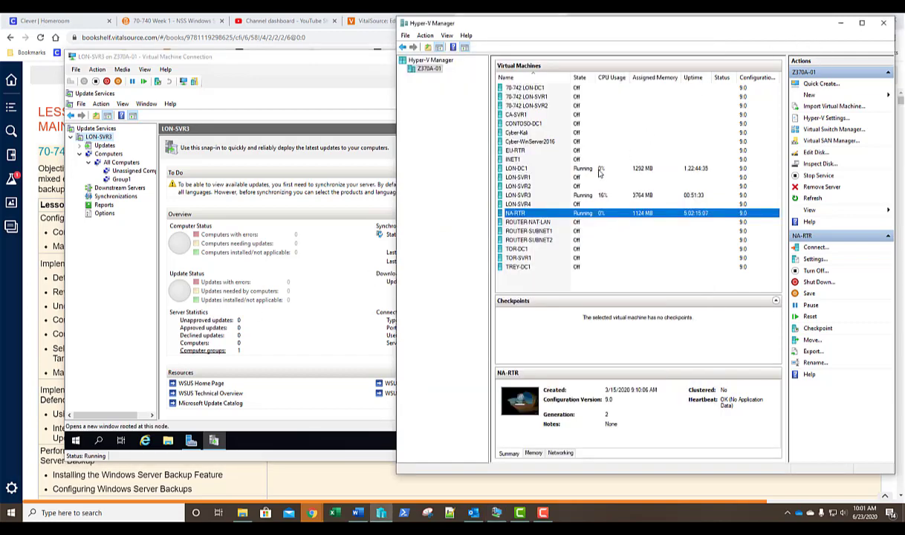
- Connect to the LON-DC1 VM and sign in as administrator with the account password
{"action": "double_click", "coordinate": [572, 166]}
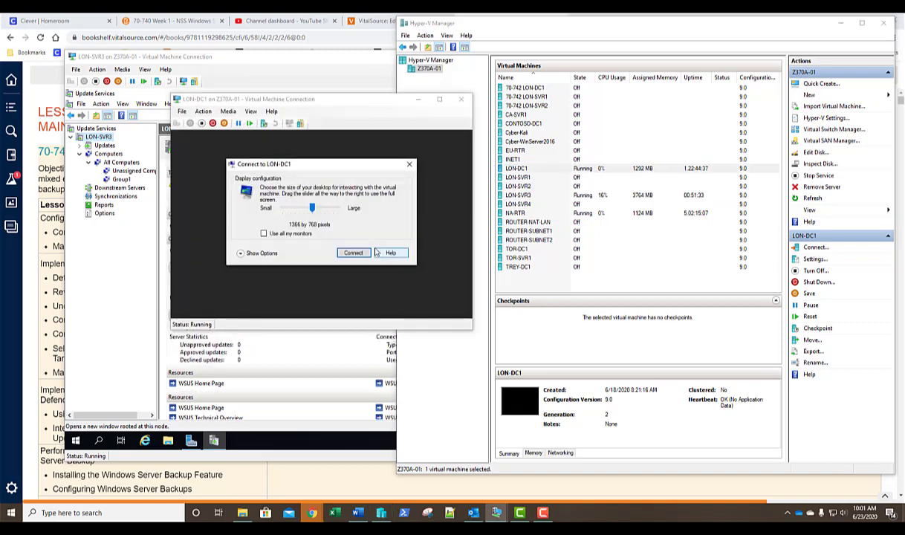
{"action": "left_click", "coordinate": [353, 252]}
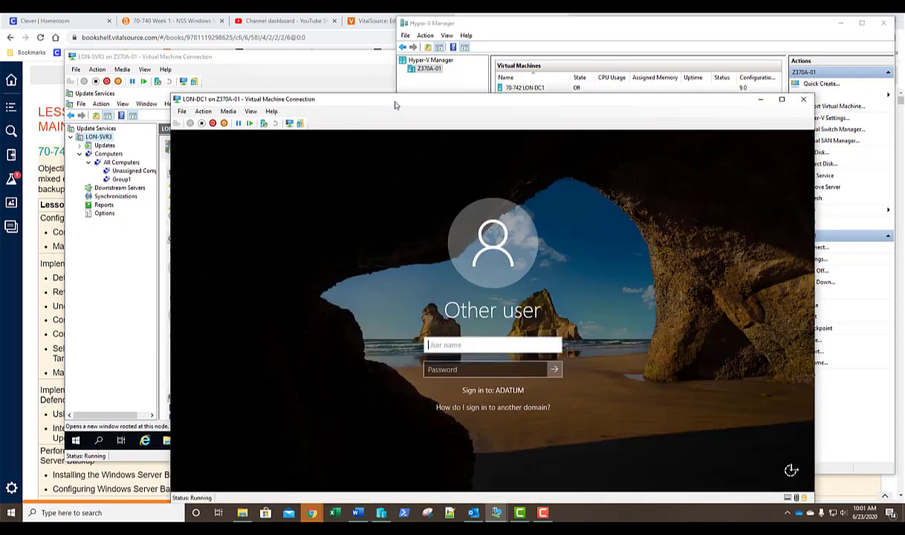
{"action": "left_click_drag", "start_coordinate": [428, 102], "coordinate": [430, 84]}
{"action": "type", "text": "ad"}
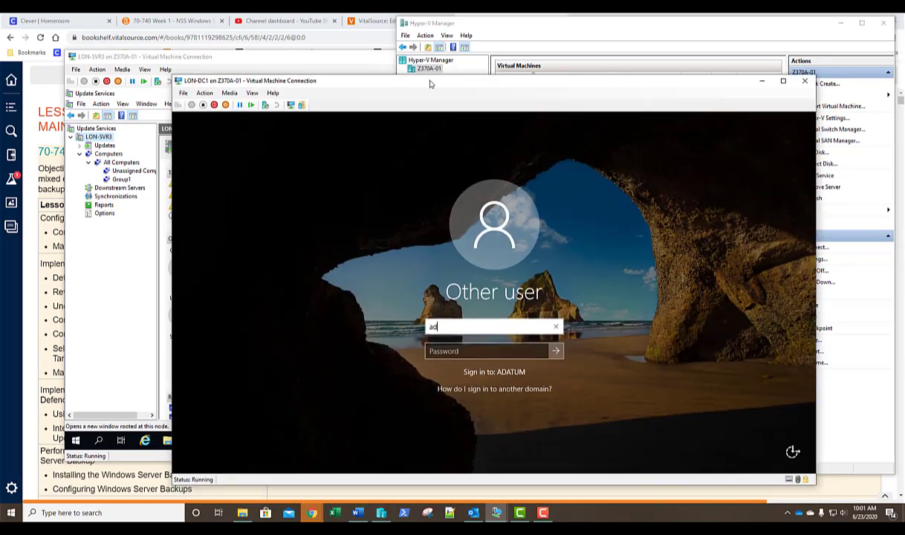
{"action": "type", "text": "ministrator"}
{"action": "key", "text": "Tab"}
{"action": "type", "text": "Pa$$w0rd"}
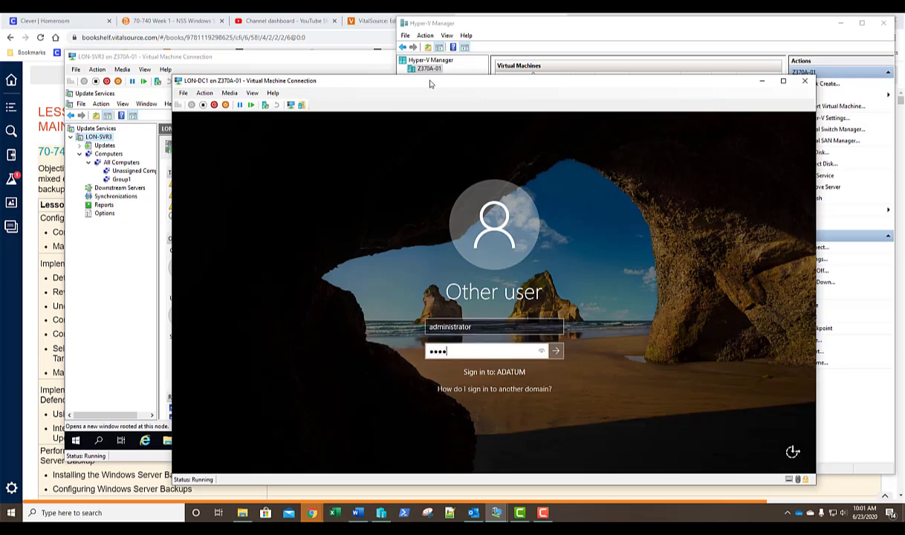
{"action": "key", "text": "Return"}
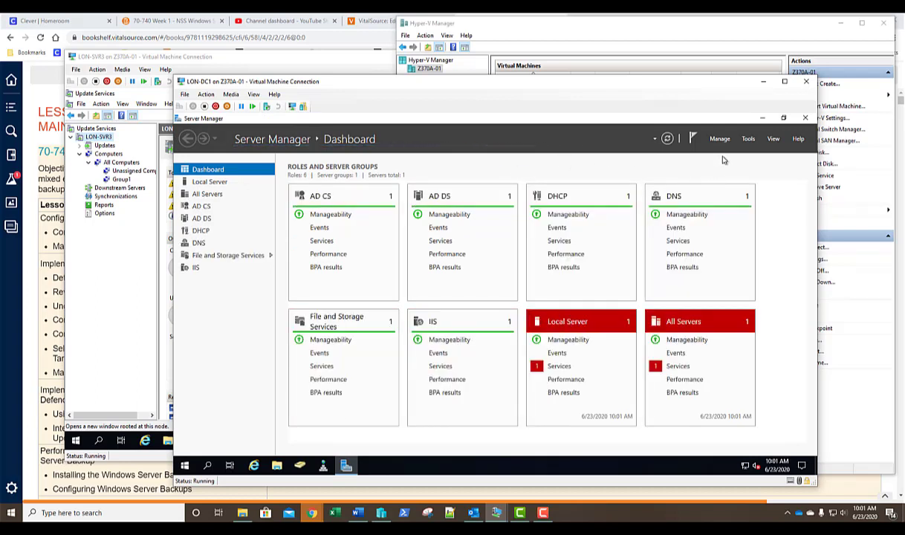
- Launch Active Directory Users and Computers from Tools and bring up the New menu on adatum.com
{"action": "left_click", "coordinate": [748, 139]}
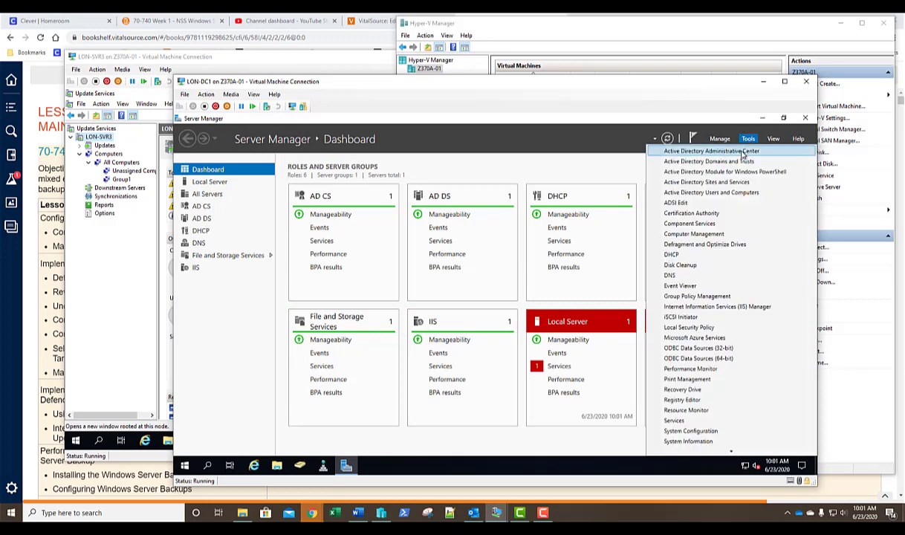
{"action": "left_click", "coordinate": [714, 193]}
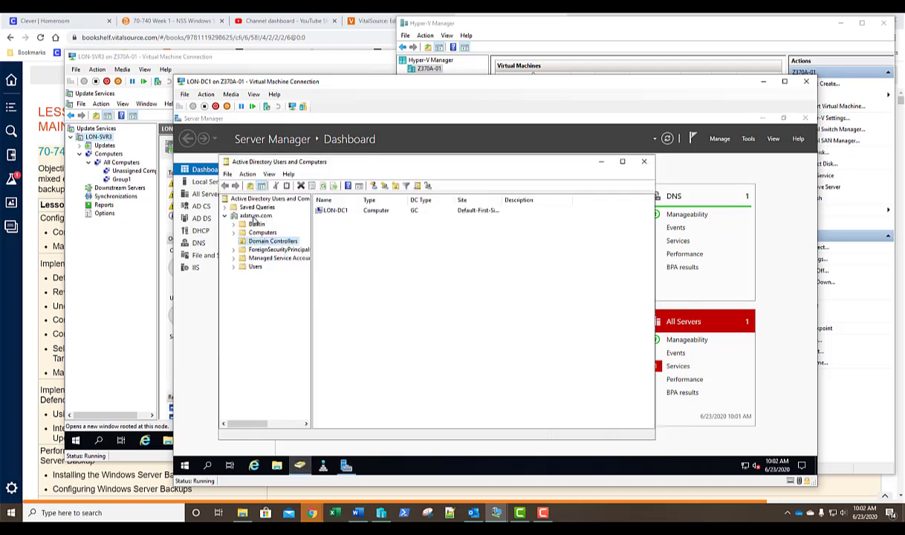
{"action": "left_click", "coordinate": [254, 217]}
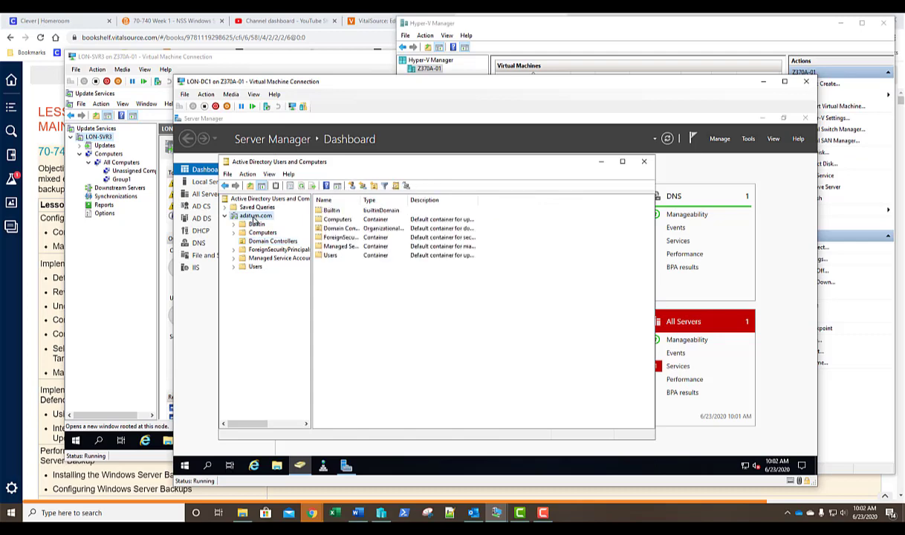
{"action": "right_click", "coordinate": [254, 220]}
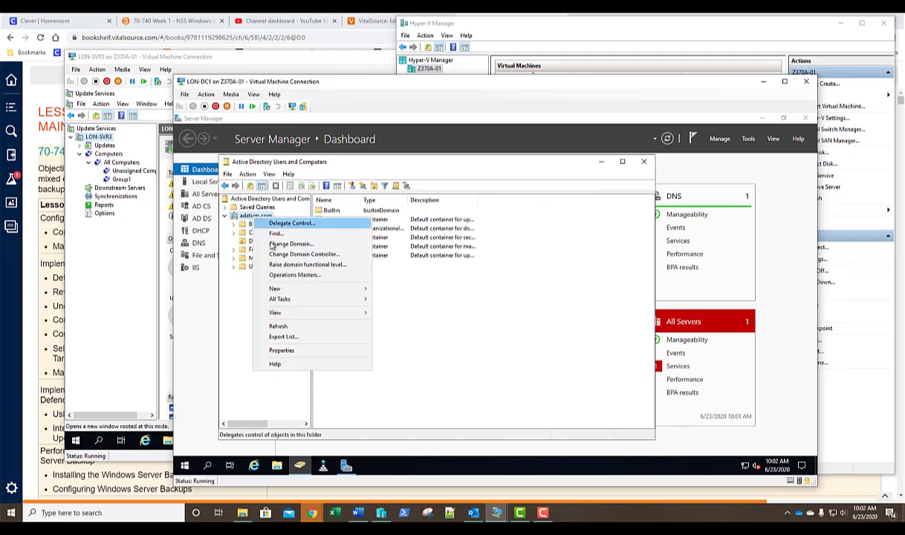
{"action": "mouse_move", "coordinate": [358, 292]}
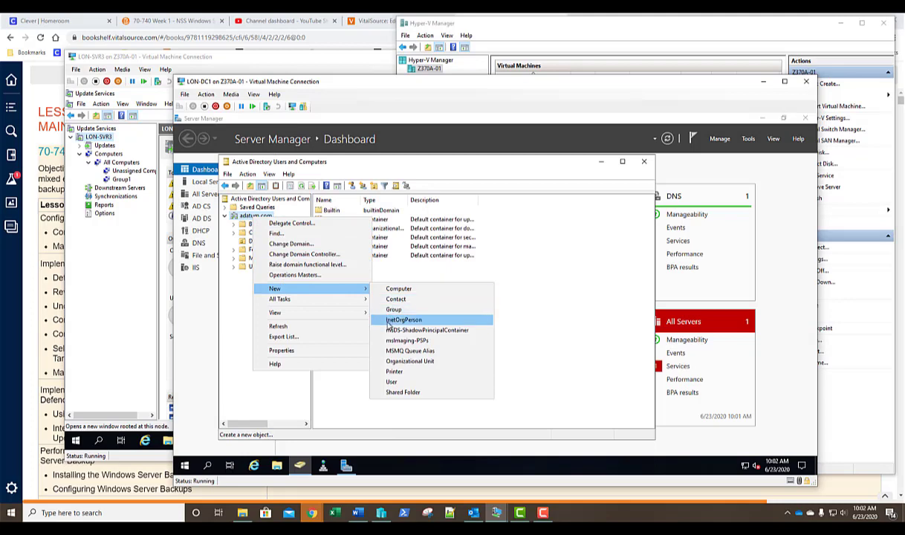
- Create a Servers organizational unit under adatum.com, then view the Computers container
{"action": "left_click", "coordinate": [402, 361]}
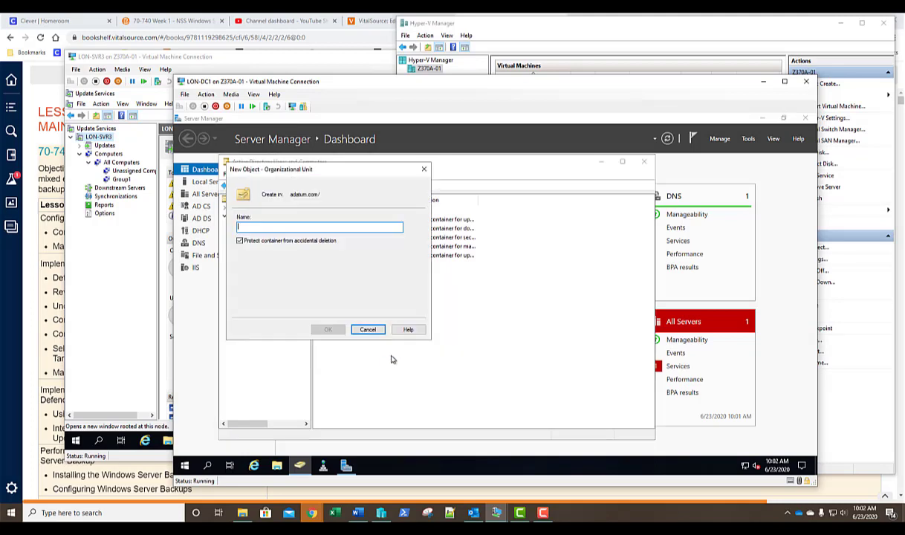
{"action": "type", "text": "Servers"}
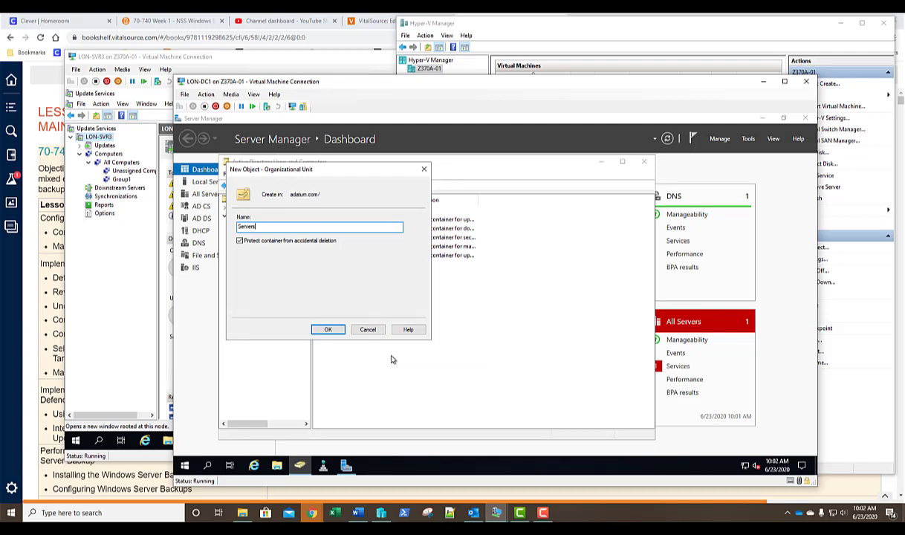
{"action": "key", "text": "Return"}
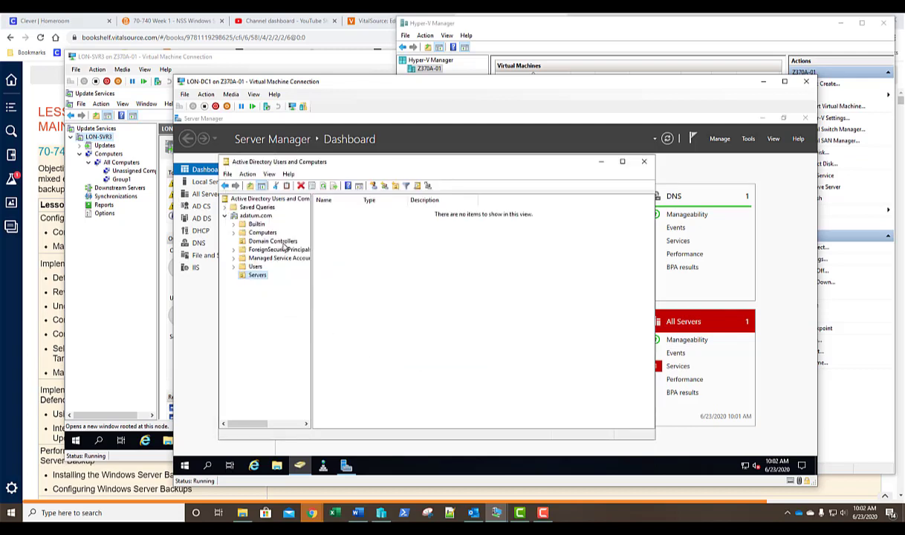
{"action": "left_click", "coordinate": [253, 233]}
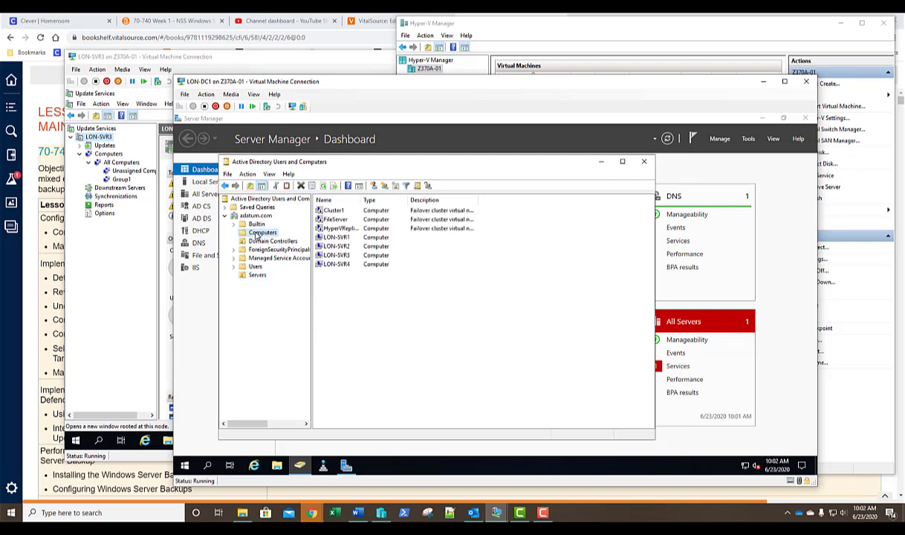
- Move the LON-SVR4 computer account into the Servers OU, then close Active Directory Users and Computers
{"action": "left_click", "coordinate": [336, 265]}
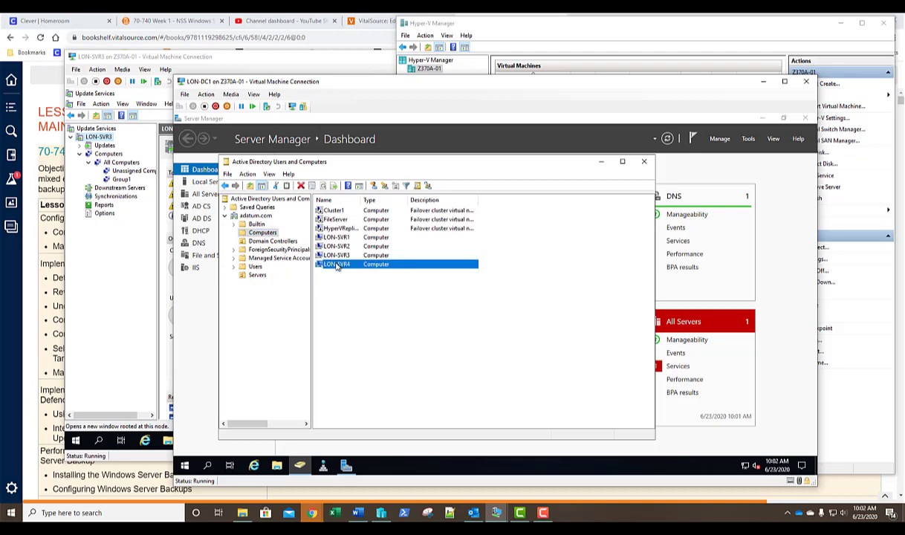
{"action": "right_click", "coordinate": [337, 265]}
{"action": "left_click", "coordinate": [344, 300]}
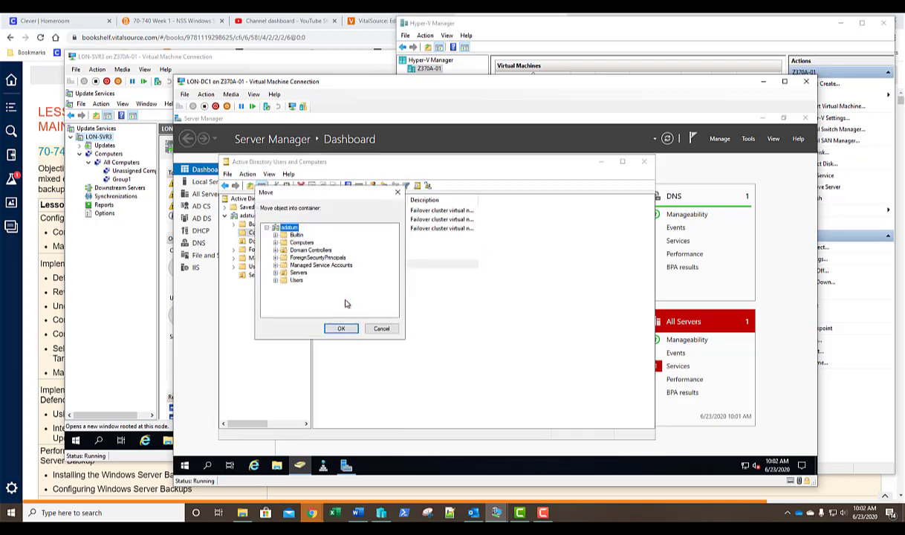
{"action": "left_click", "coordinate": [297, 273]}
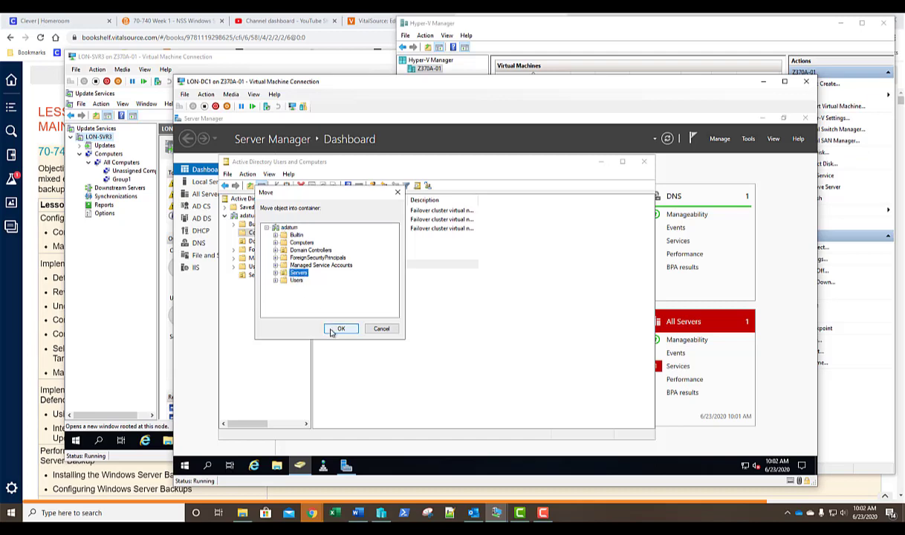
{"action": "left_click", "coordinate": [333, 330]}
{"action": "left_click", "coordinate": [257, 275]}
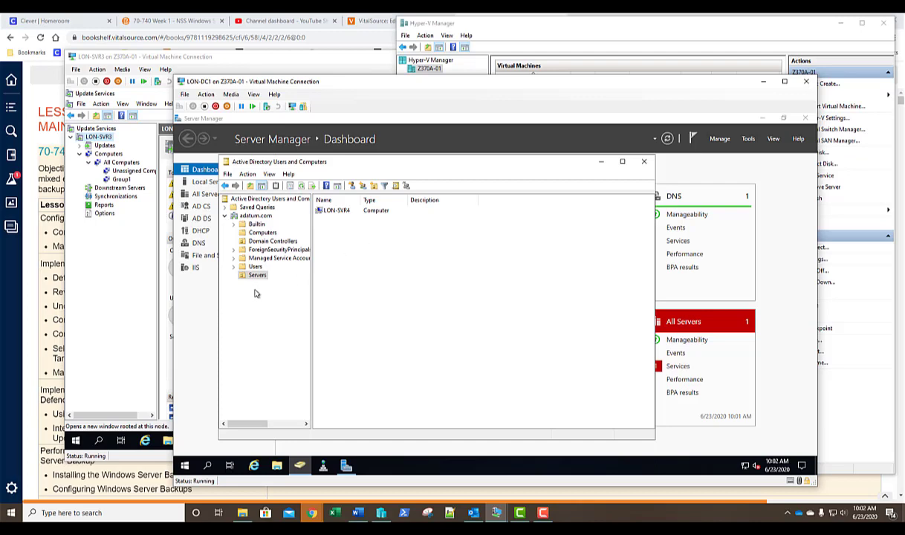
{"action": "left_click", "coordinate": [644, 164]}
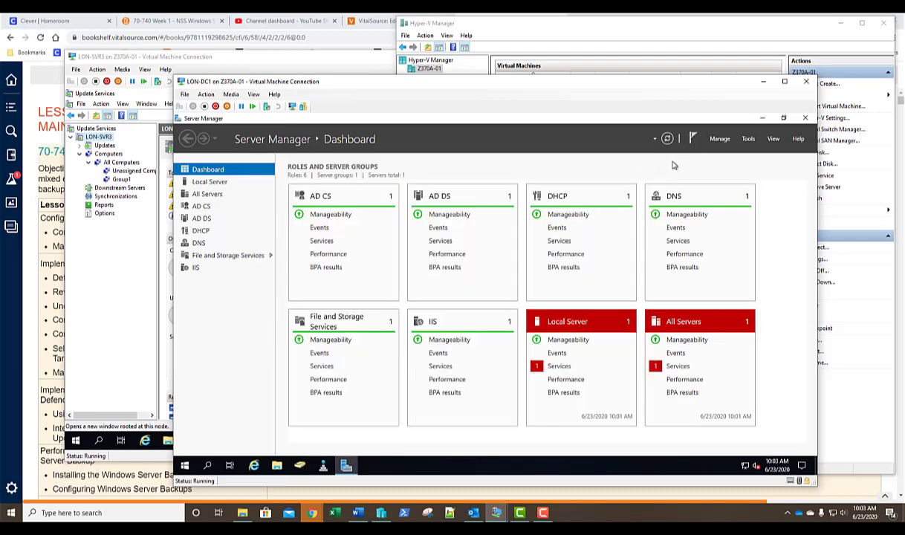
- Launch Group Policy Management from Server Manager Tools and maximize its window
{"action": "left_click", "coordinate": [748, 139]}
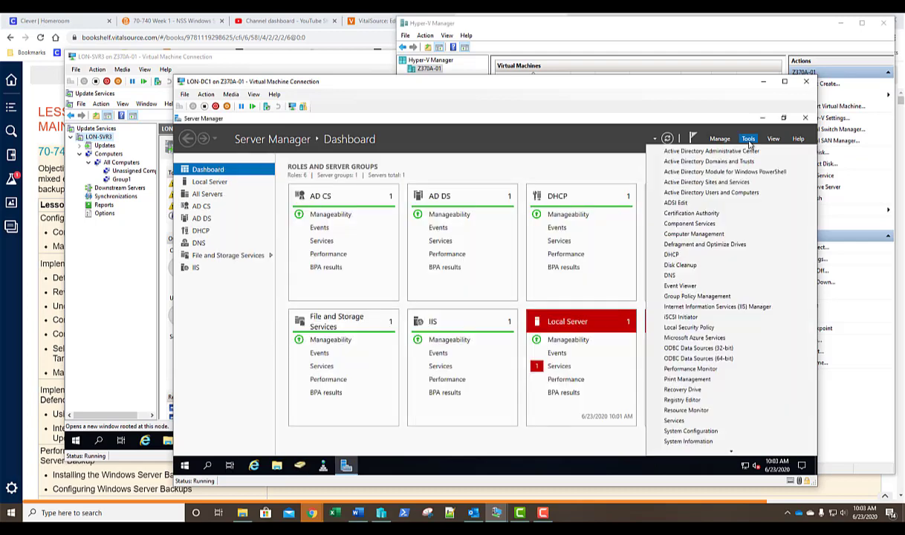
{"action": "left_click", "coordinate": [705, 296]}
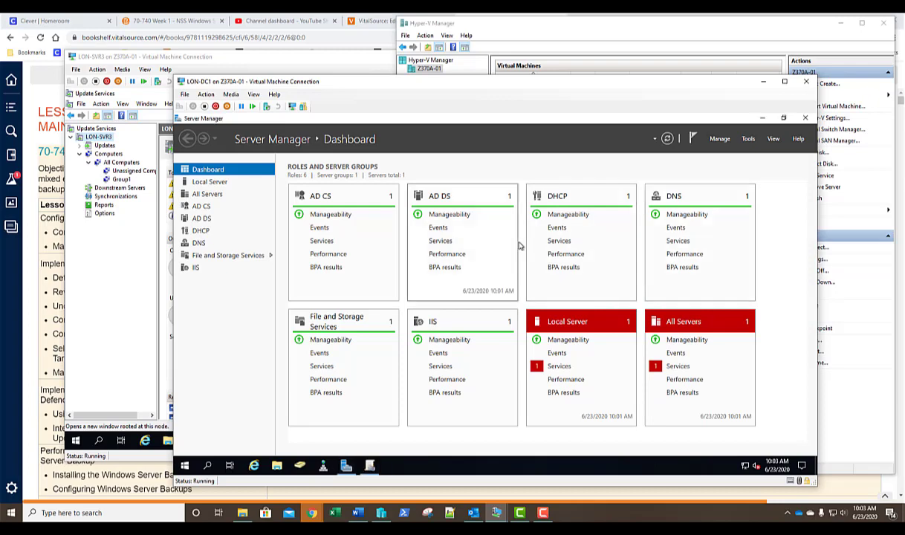
{"action": "left_click", "coordinate": [372, 468]}
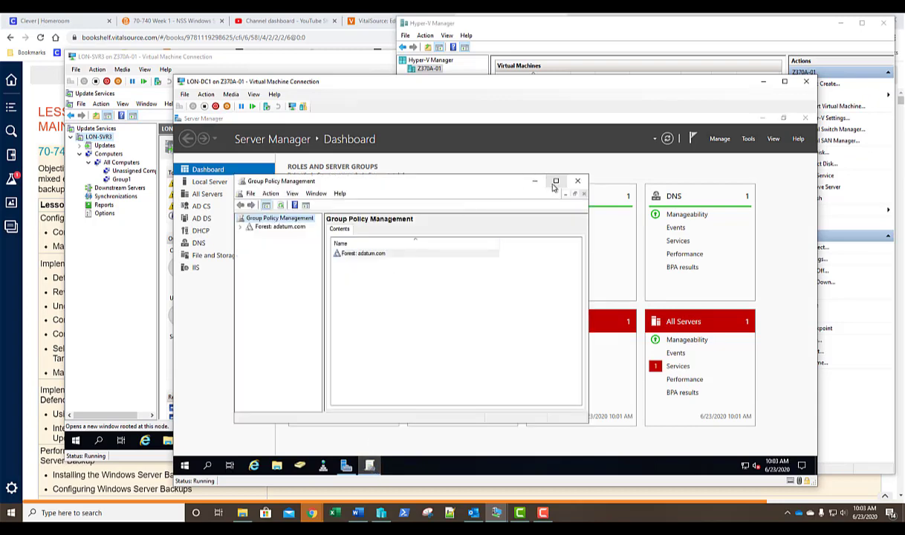
{"action": "left_click", "coordinate": [555, 182]}
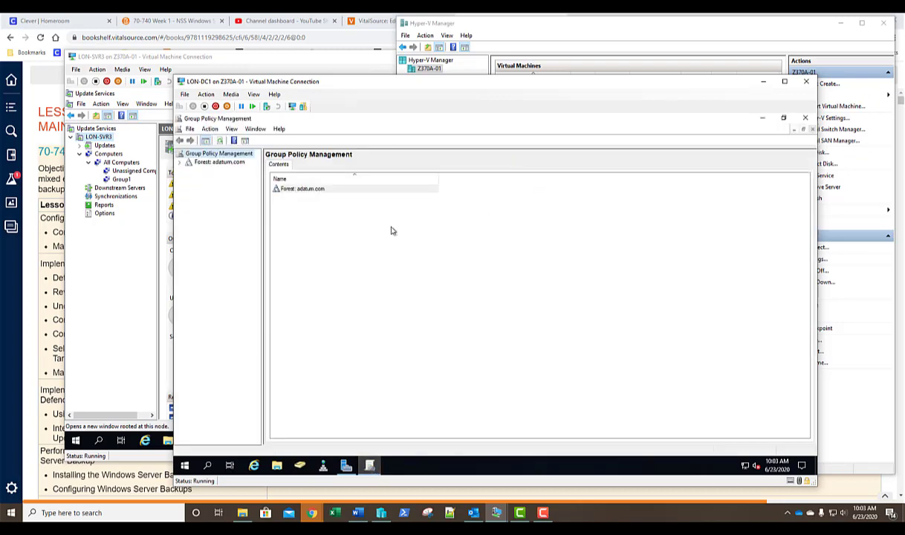
- Expand Forest > Domains > adatum.com and bring up the Servers OU's context menu
{"action": "left_click", "coordinate": [181, 163]}
{"action": "left_click", "coordinate": [190, 172]}
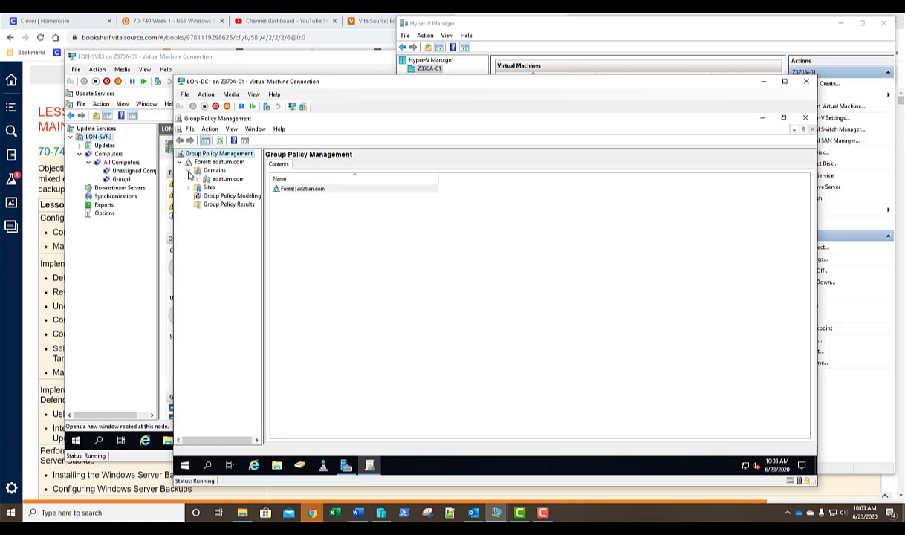
{"action": "left_click", "coordinate": [198, 180]}
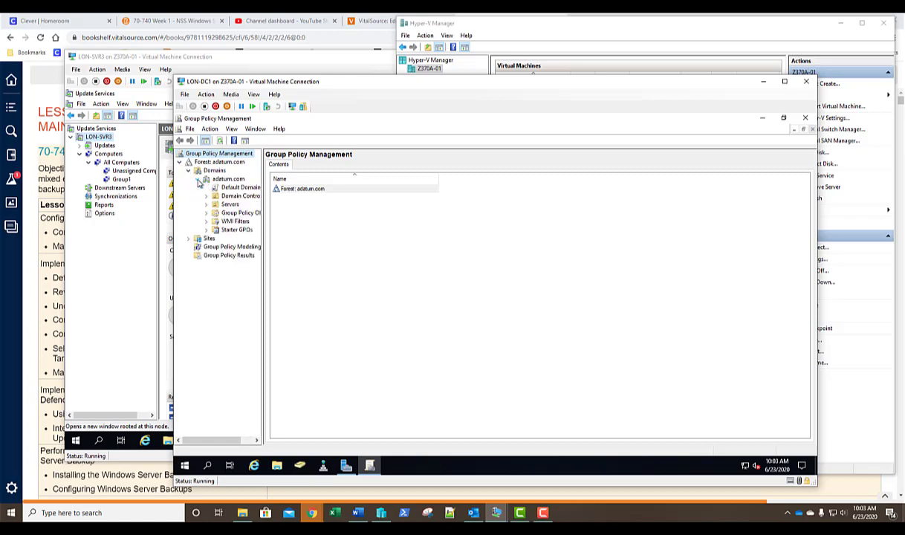
{"action": "left_click_drag", "start_coordinate": [264, 294], "coordinate": [319, 296]}
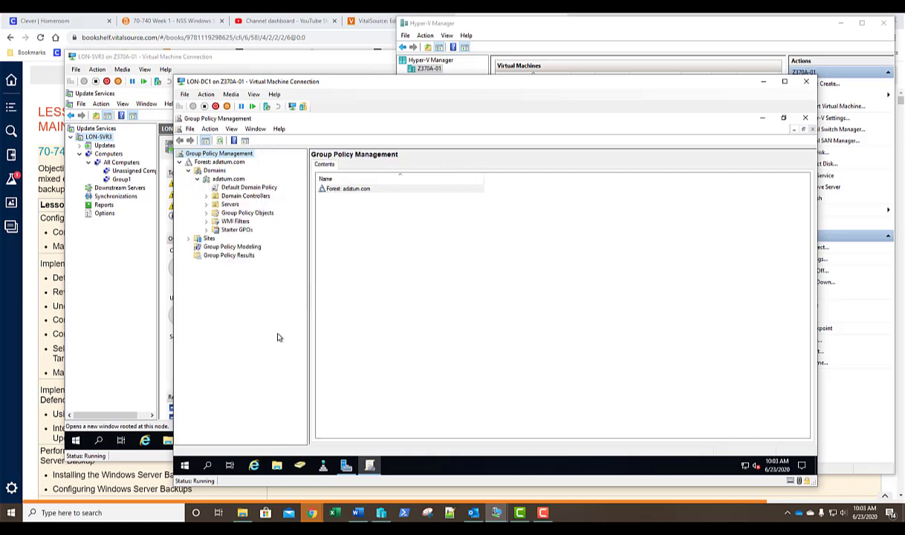
{"action": "right_click", "coordinate": [231, 206]}
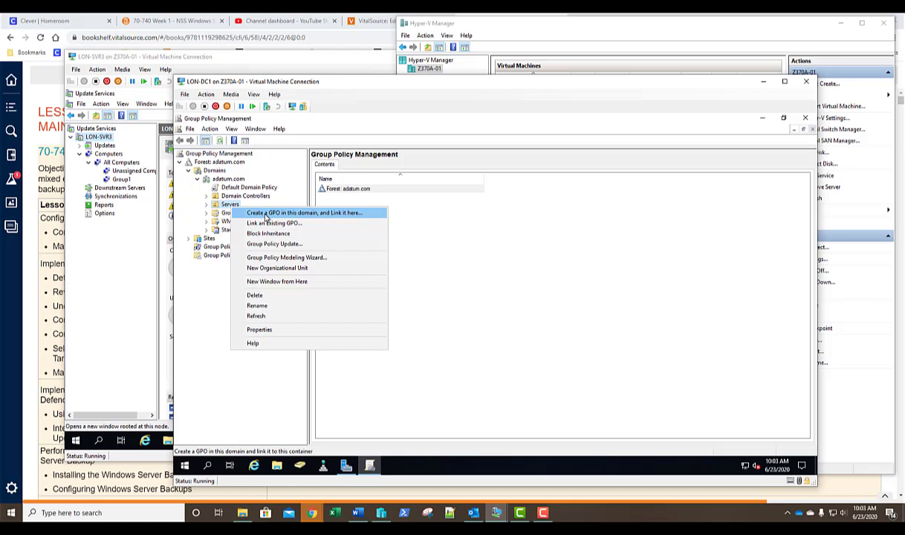
- Create a 'Server Updates' GPO linked to the Servers OU and expand Servers to show it
{"action": "left_click", "coordinate": [266, 213]}
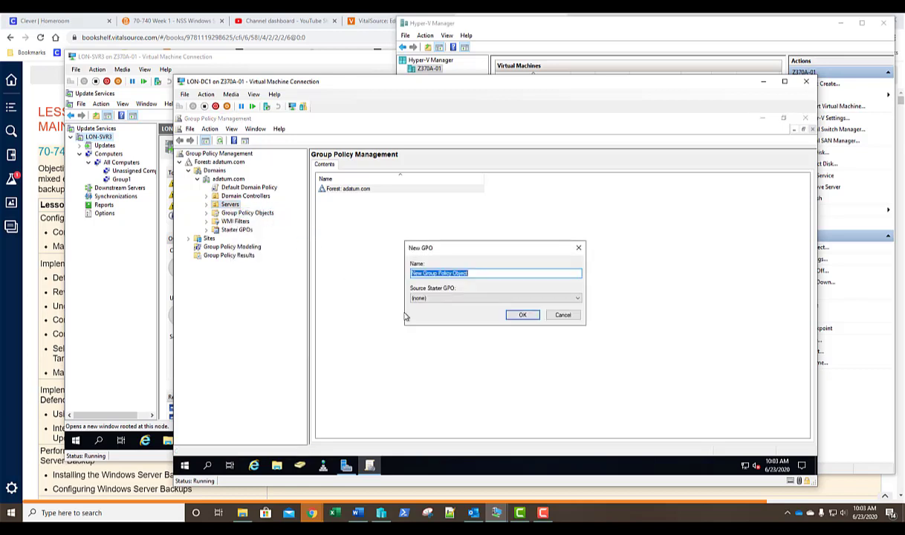
{"action": "type", "text": "Server Updates"}
{"action": "key", "text": "Return"}
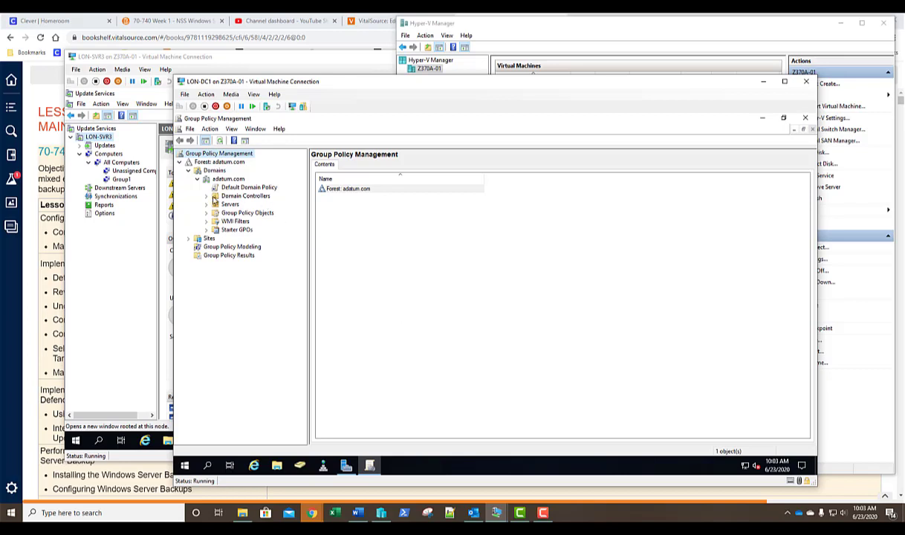
{"action": "left_click", "coordinate": [226, 204]}
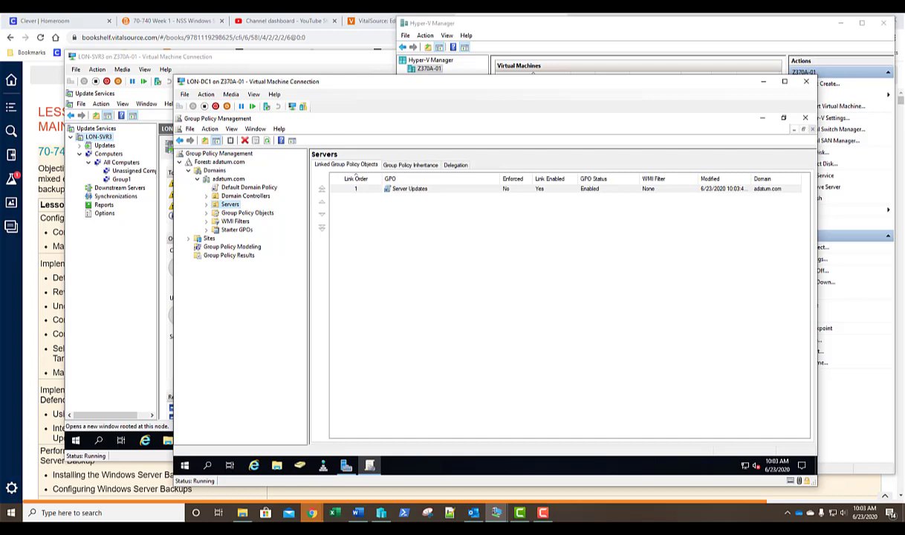
{"action": "left_click", "coordinate": [206, 205]}
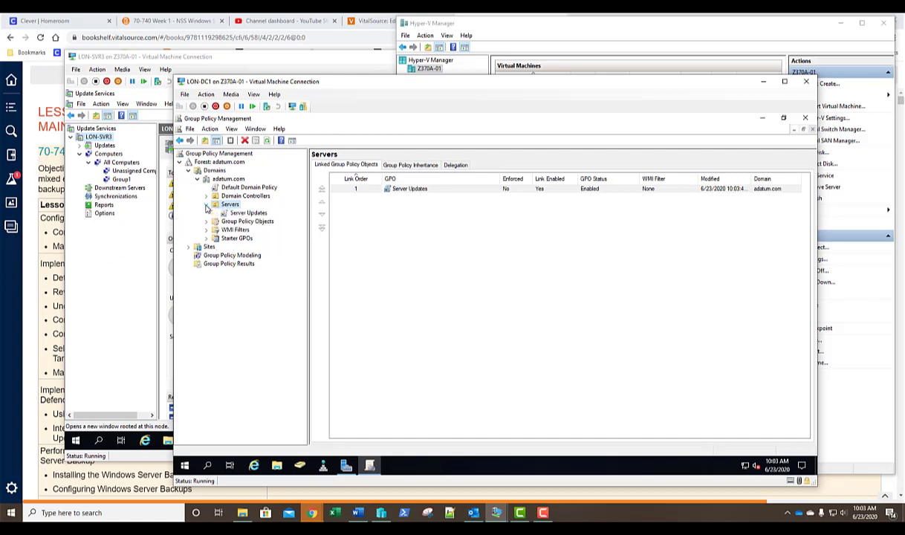
- Open the Server Updates GPO in the Group Policy Management Editor, maximized with a wider tree pane
{"action": "right_click", "coordinate": [254, 214]}
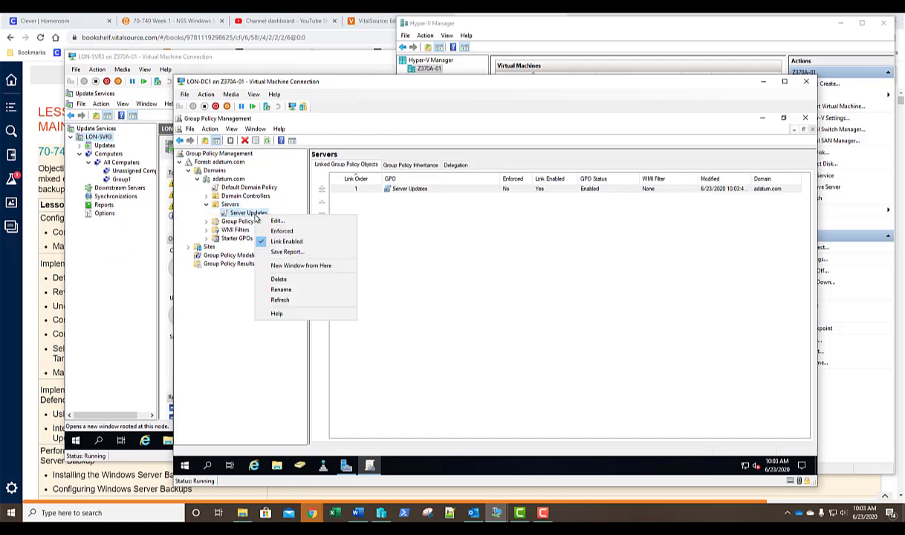
{"action": "left_click", "coordinate": [269, 221]}
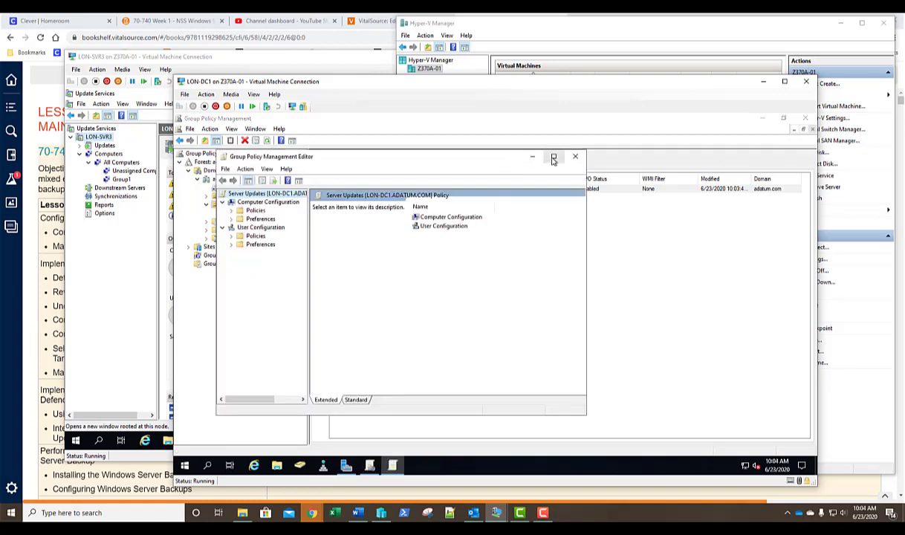
{"action": "left_click", "coordinate": [553, 158]}
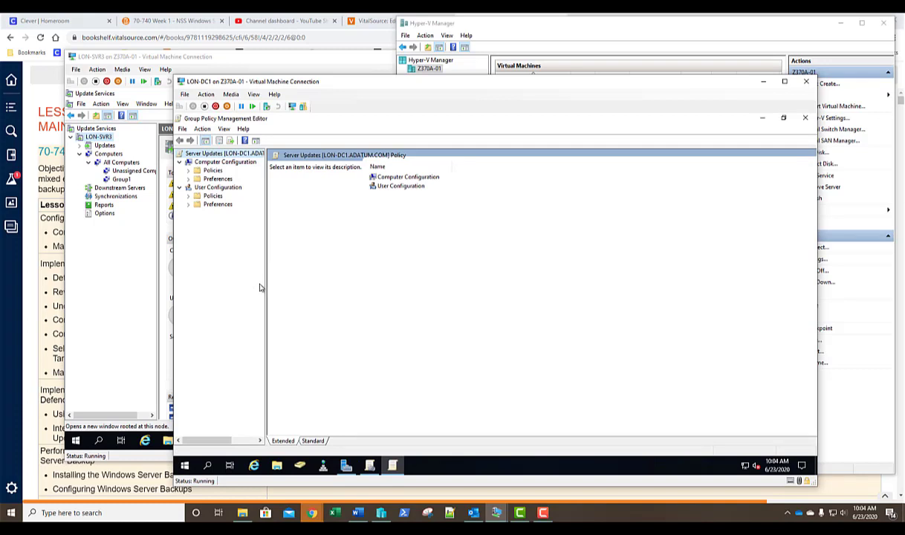
{"action": "left_click_drag", "start_coordinate": [266, 288], "coordinate": [299, 294]}
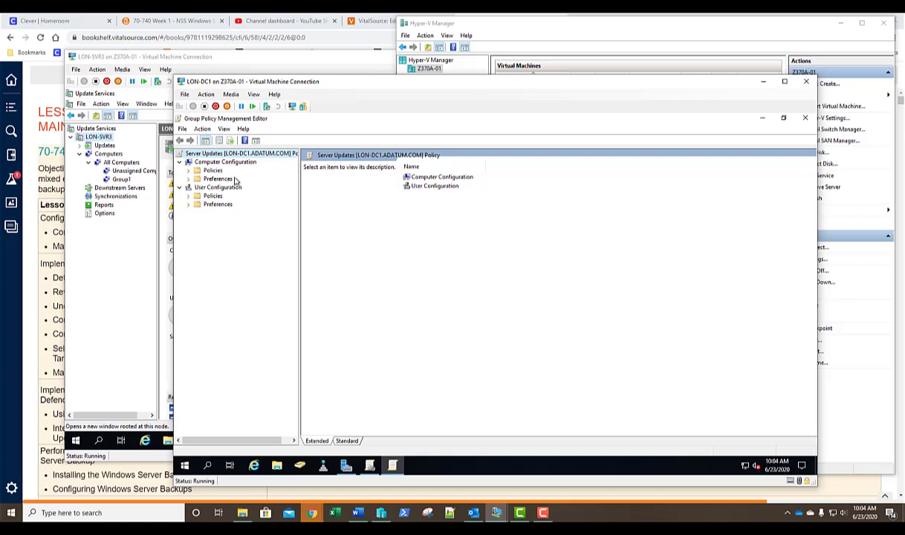
- Go to Computer Configuration > Administrative Templates > Windows Components > Windows Update, sorted by Setting
{"action": "left_click", "coordinate": [189, 171]}
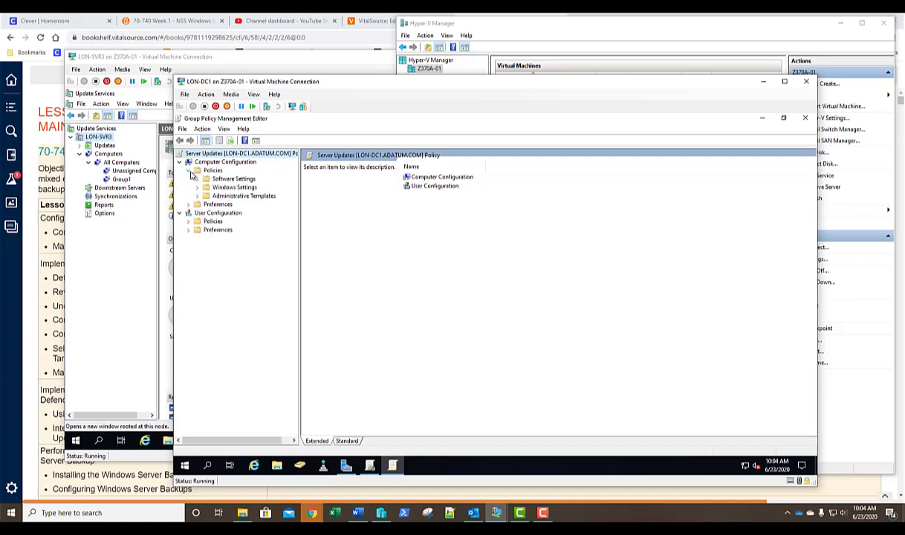
{"action": "left_click", "coordinate": [196, 196]}
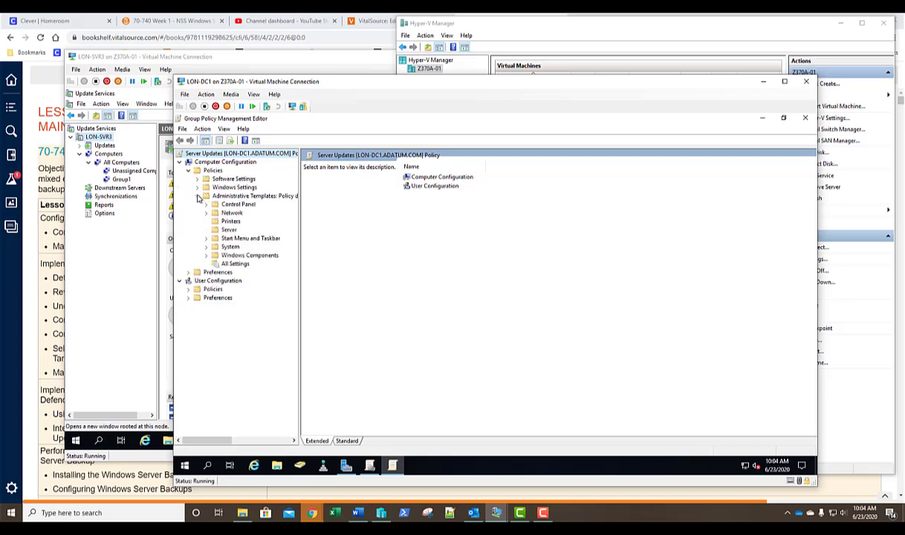
{"action": "left_click", "coordinate": [206, 255]}
{"action": "scroll", "coordinate": [224, 245], "scroll_direction": "down", "scroll_amount": 6}
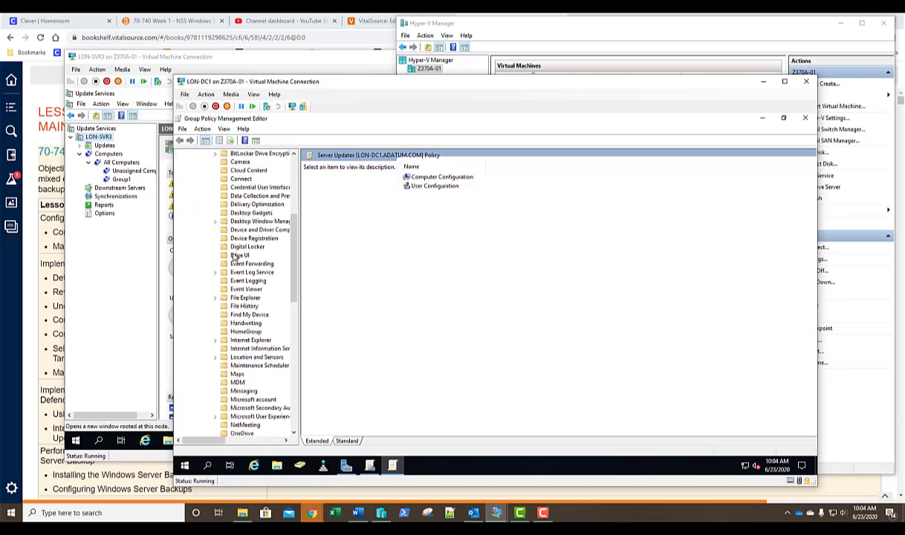
{"action": "left_click_drag", "start_coordinate": [326, 256], "coordinate": [332, 257]}
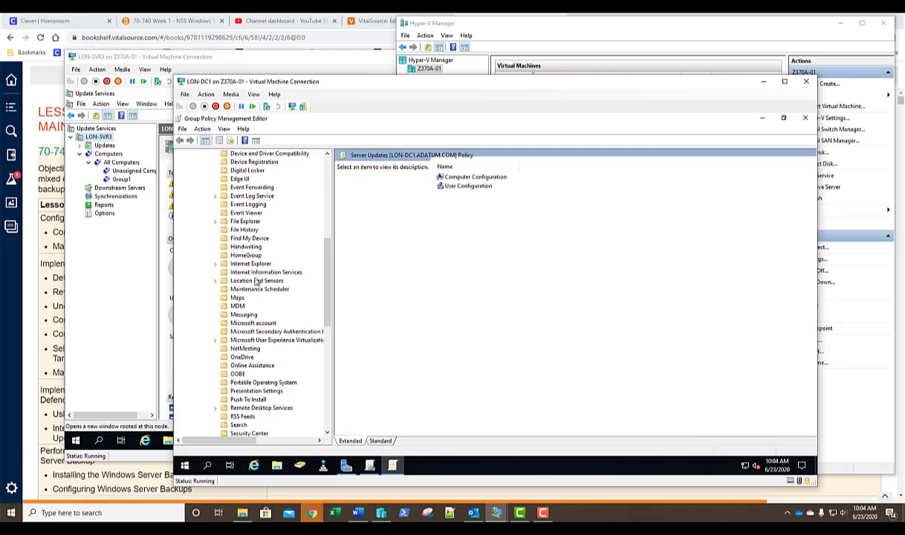
{"action": "scroll", "coordinate": [257, 281], "scroll_direction": "down", "scroll_amount": 10}
{"action": "scroll", "coordinate": [256, 280], "scroll_direction": "down", "scroll_amount": 3}
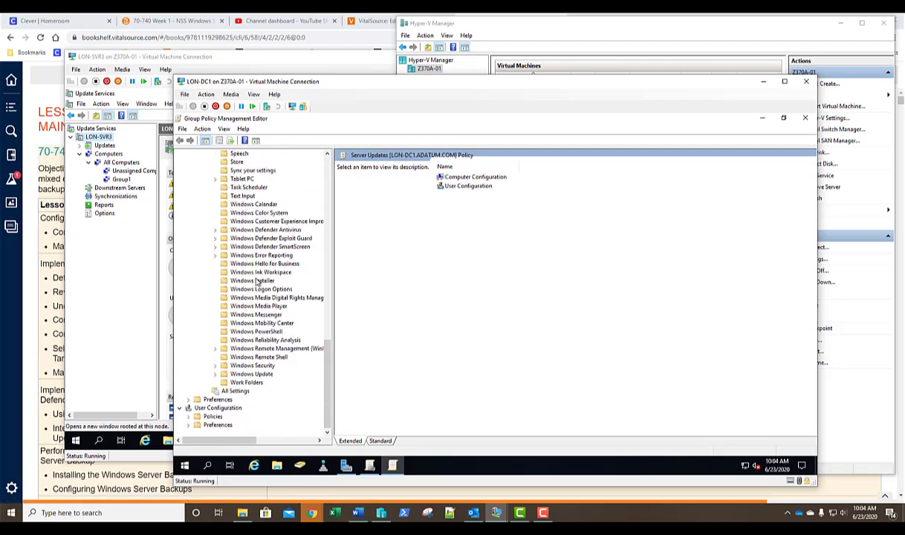
{"action": "left_click", "coordinate": [252, 374]}
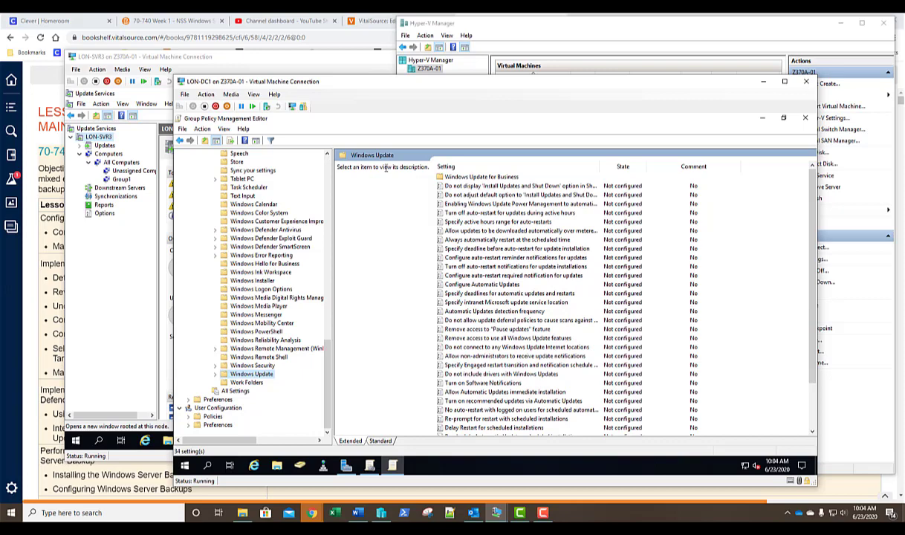
{"action": "left_click", "coordinate": [480, 168]}
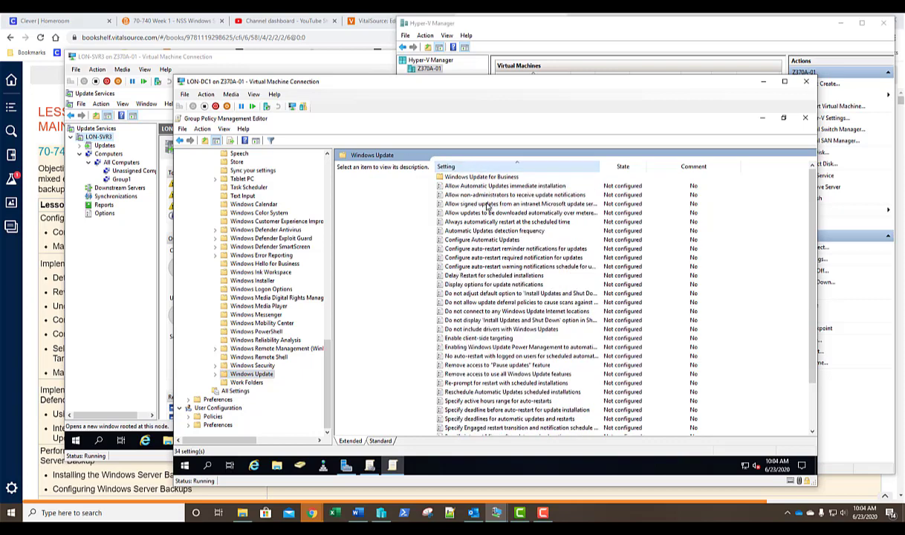
{"action": "scroll", "coordinate": [496, 249], "scroll_direction": "down", "scroll_amount": 2}
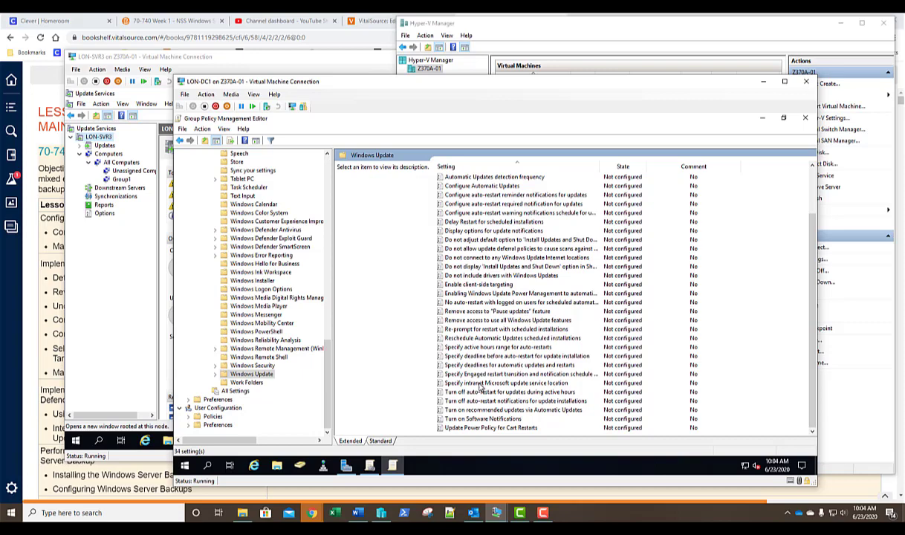
{"action": "double_click", "coordinate": [481, 383]}
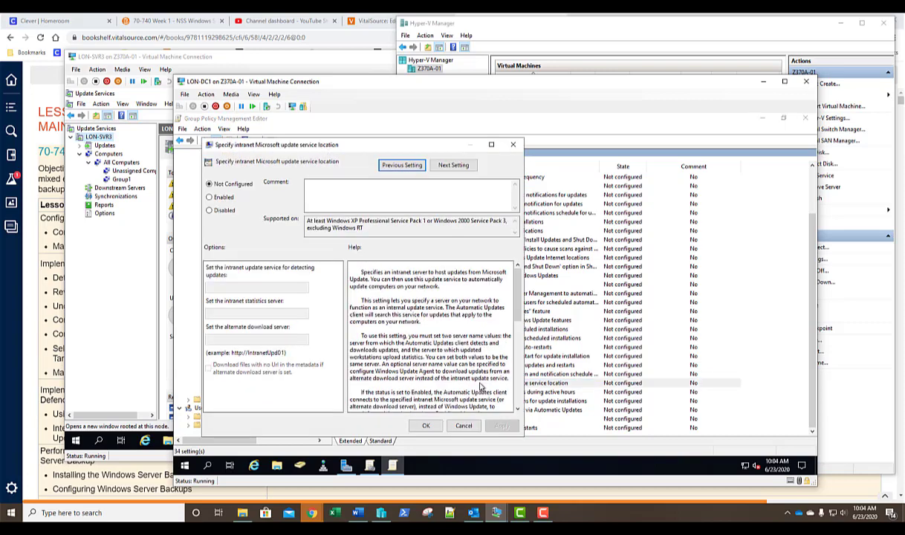
{"action": "left_click", "coordinate": [227, 198]}
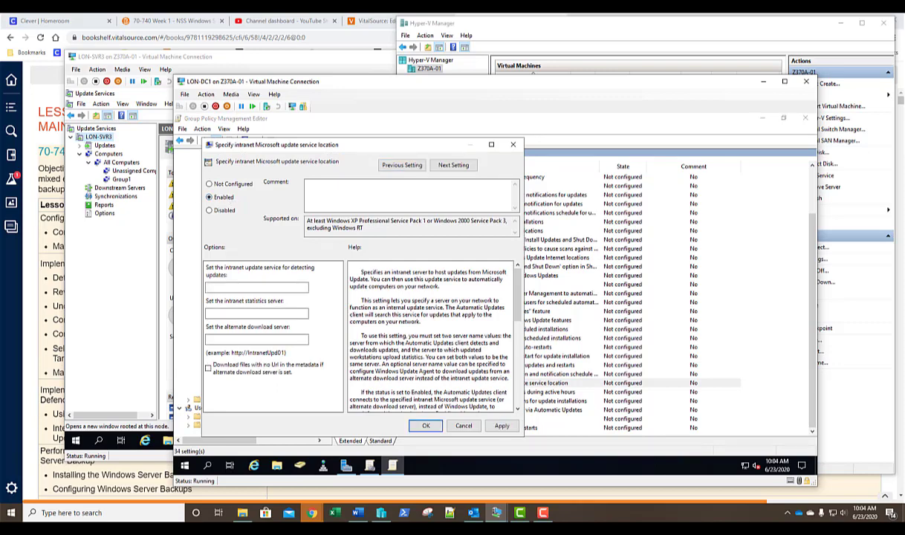
{"action": "left_click", "coordinate": [220, 288]}
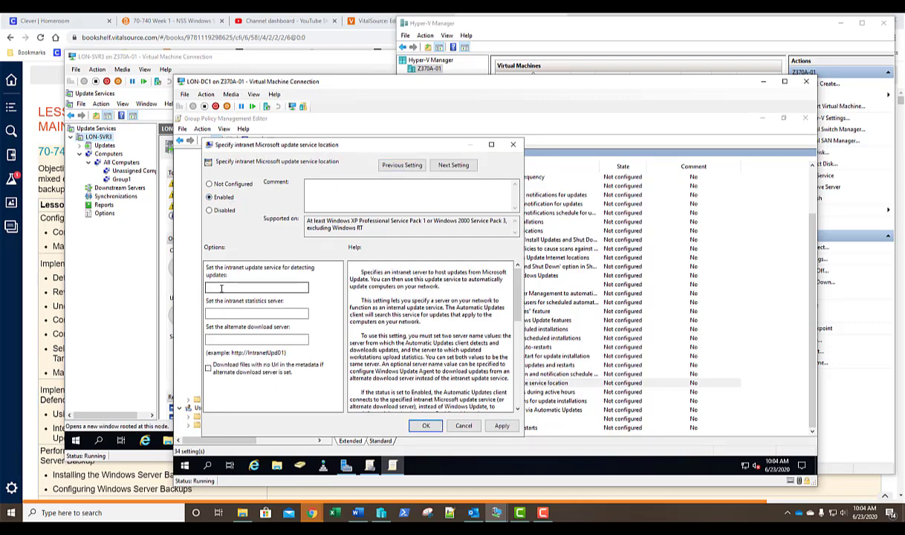
{"action": "type", "text": "ht"}
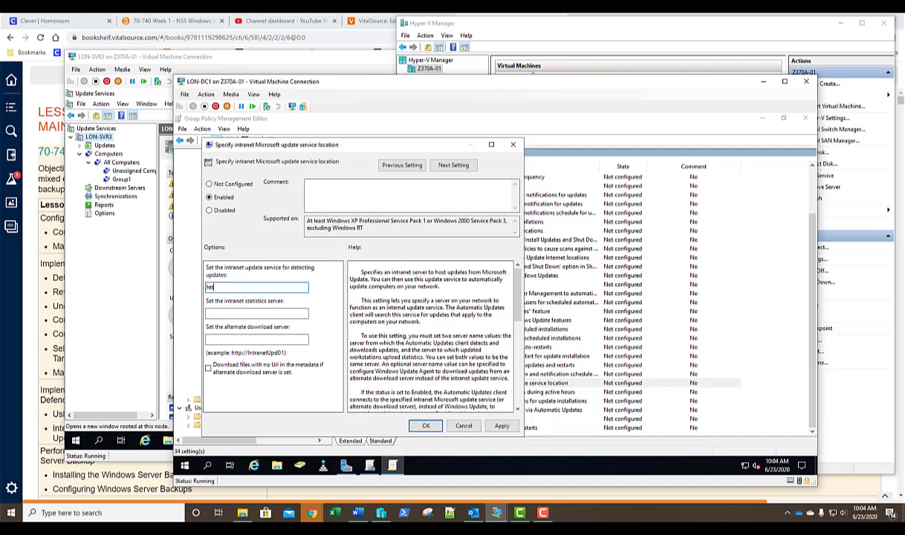
{"action": "type", "text": "tp:/\\lon-svr3"}
{"action": "key", "text": "Left"}
{"action": "key", "text": "Left"}
{"action": "key", "text": "BackSpace"}
{"action": "type", "text": "//"}
{"action": "key", "text": "ctrl+a"}
{"action": "key", "text": "ctrl+c"}
{"action": "left_click", "coordinate": [256, 313]}
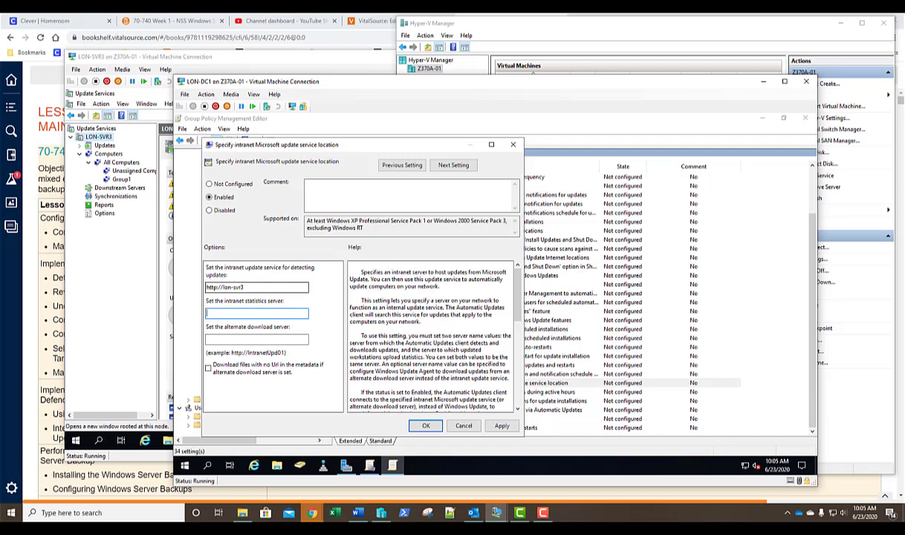
{"action": "key", "text": "ctrl+v"}
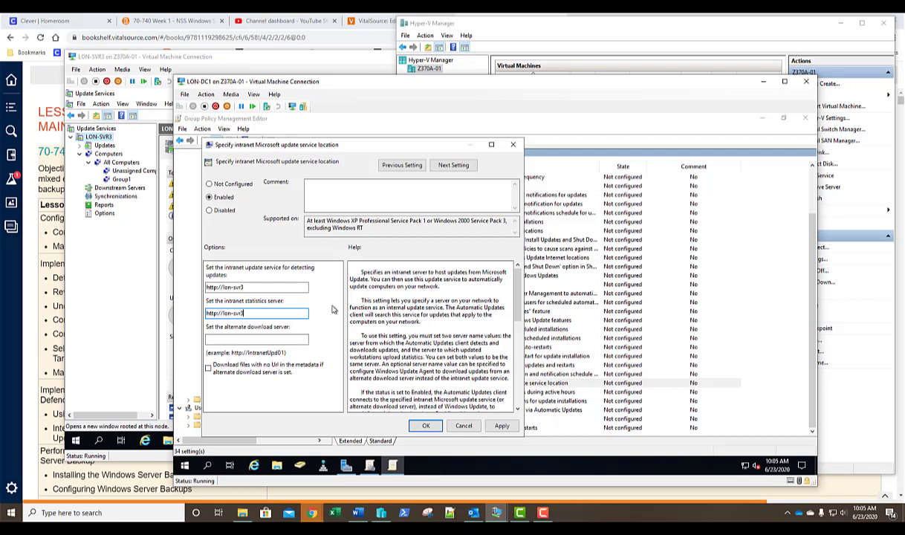
{"action": "left_click", "coordinate": [420, 425]}
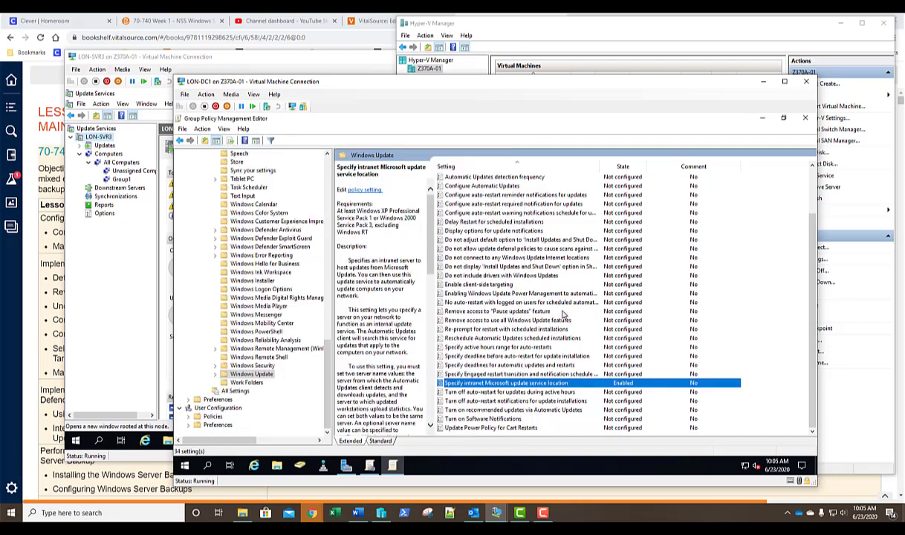
- Enable the 'Enable client-side targeting' policy with Group1 as the target group name
{"action": "double_click", "coordinate": [450, 284]}
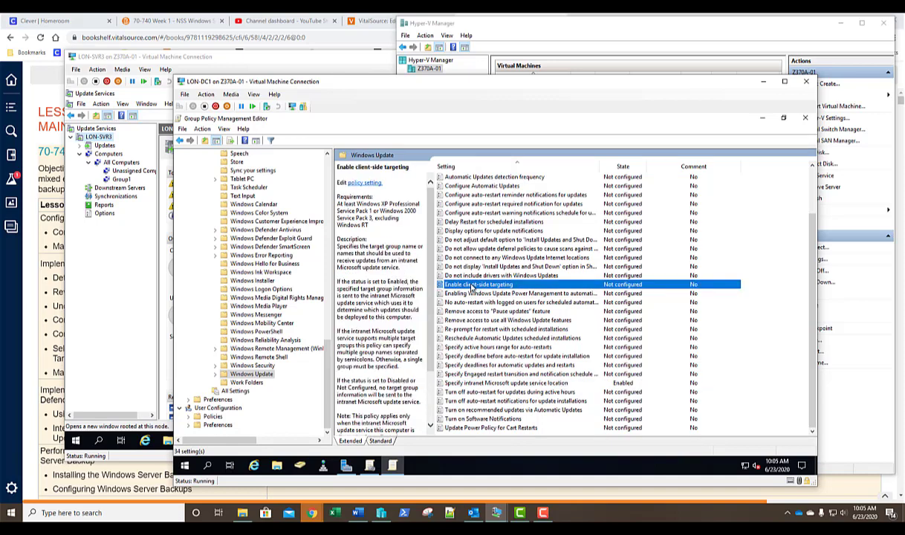
{"action": "left_click", "coordinate": [235, 211]}
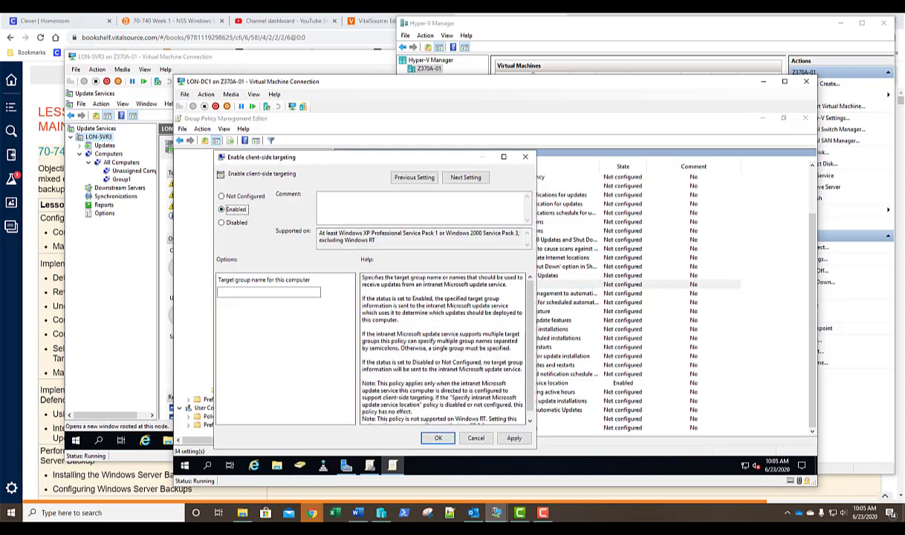
{"action": "left_click", "coordinate": [253, 293]}
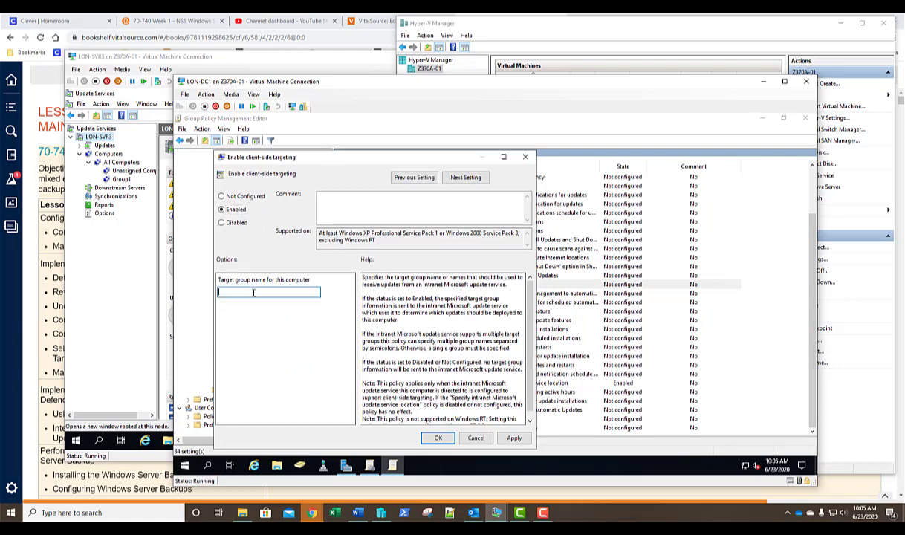
{"action": "type", "text": "Group1"}
{"action": "left_click", "coordinate": [438, 438]}
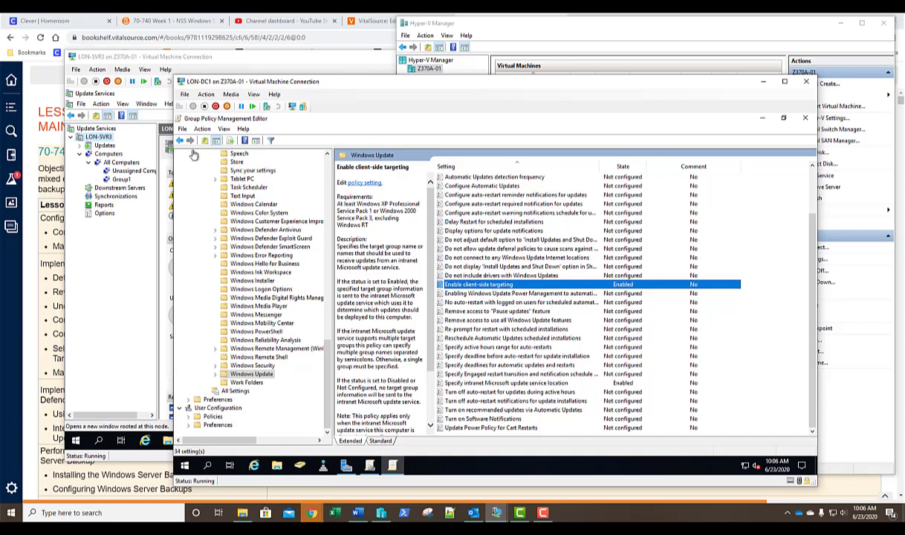
- Close the LON-DC1 connection window and bring LON-SVR3's Update Services console to the front
{"action": "left_click", "coordinate": [805, 84]}
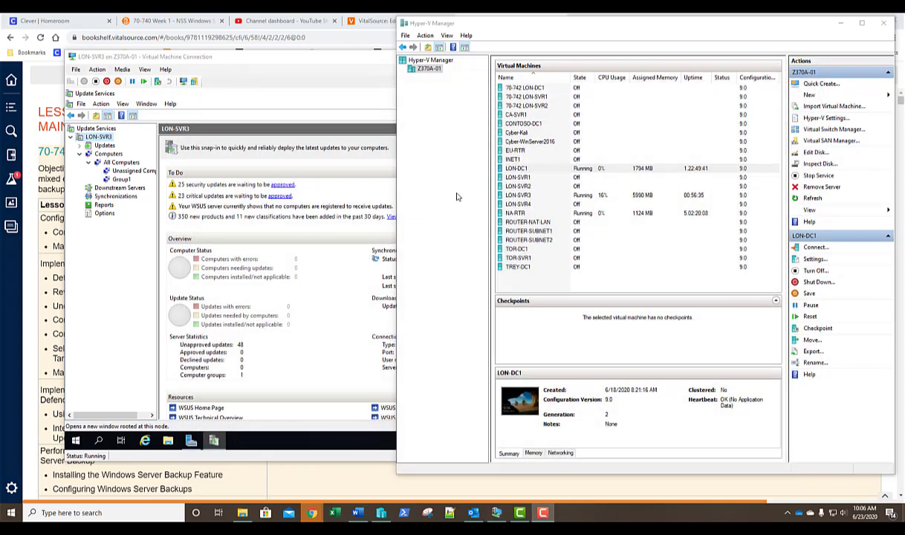
{"action": "left_click", "coordinate": [524, 205]}
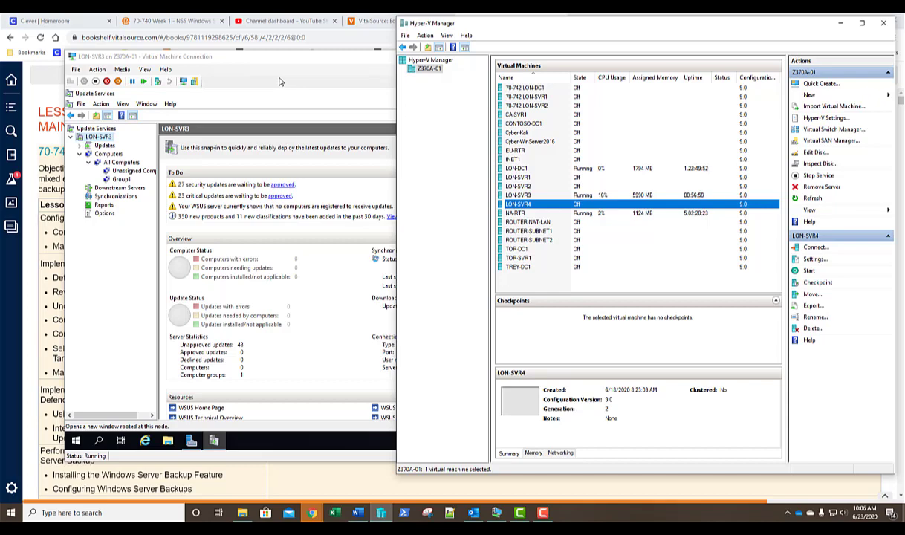
{"action": "left_click", "coordinate": [282, 65]}
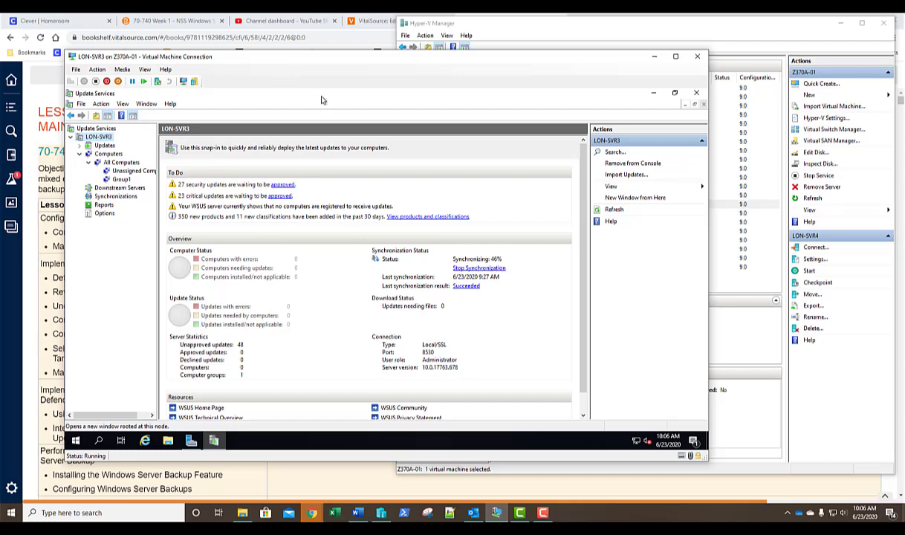
- Expand Updates on LON-SVR3 and open the Critical Updates list
{"action": "left_click", "coordinate": [98, 146]}
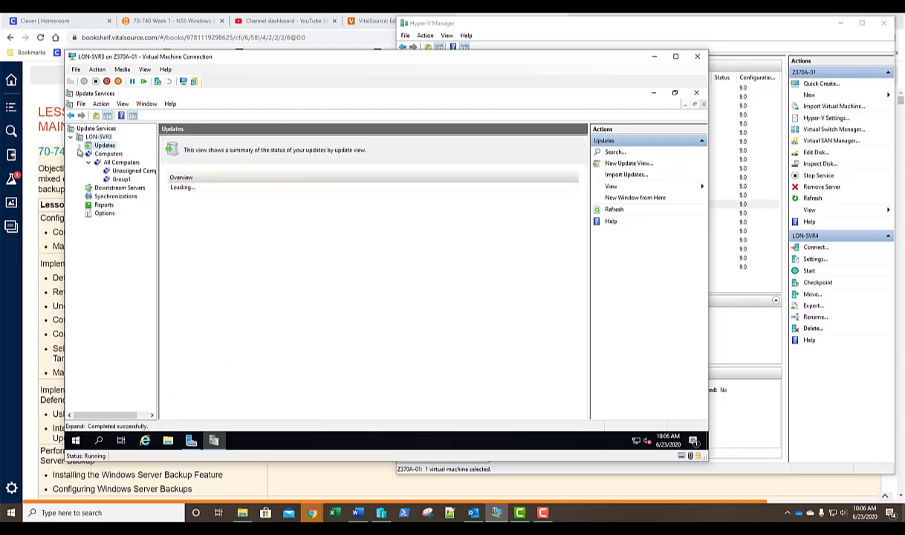
{"action": "left_click", "coordinate": [80, 148]}
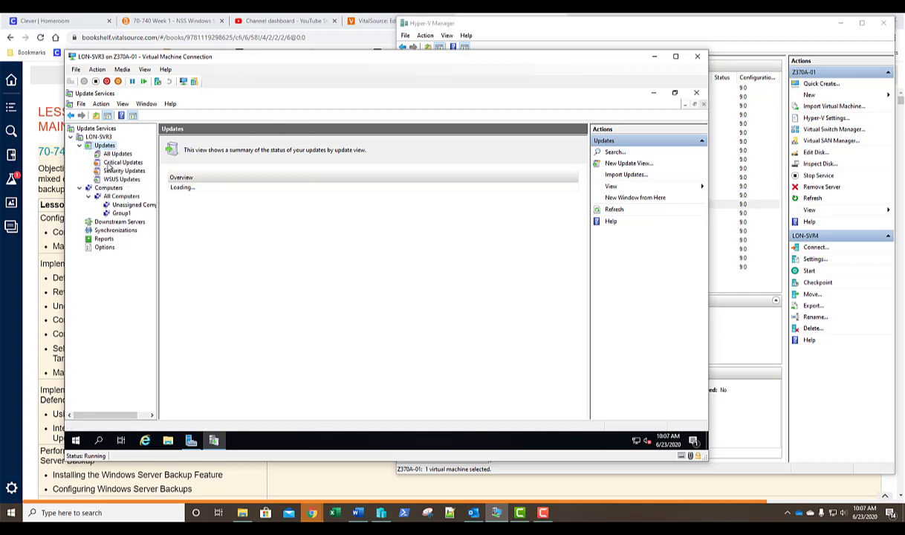
{"action": "left_click", "coordinate": [110, 163]}
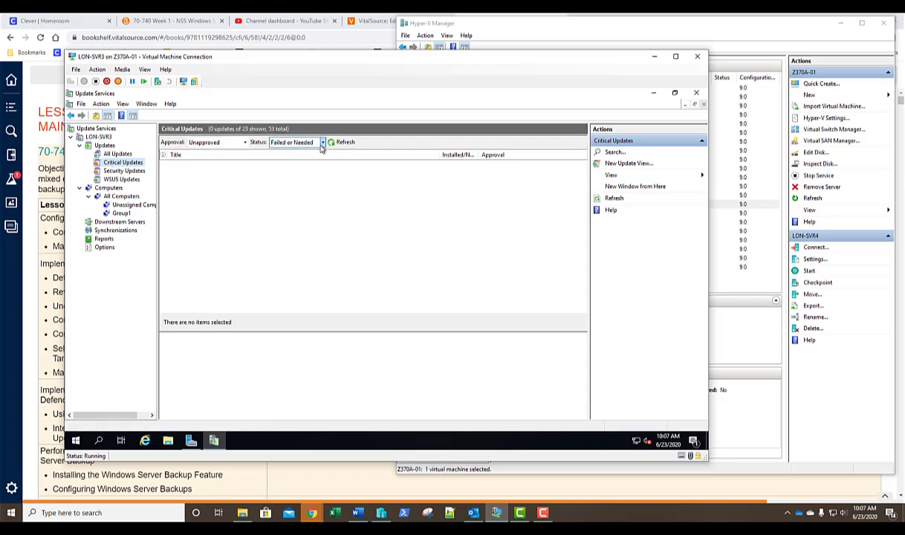
- Set the Critical Updates status filter to Any and refresh the list
{"action": "left_click", "coordinate": [322, 143]}
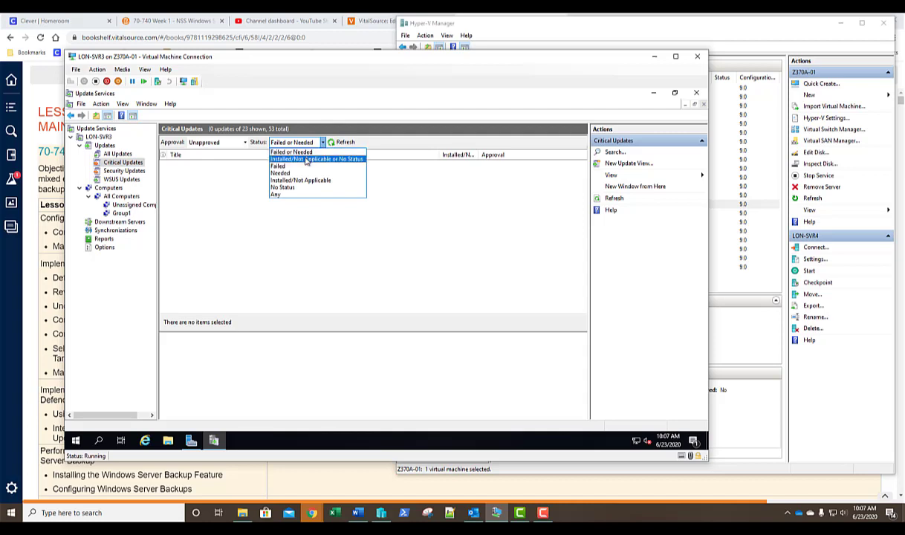
{"action": "left_click", "coordinate": [306, 159]}
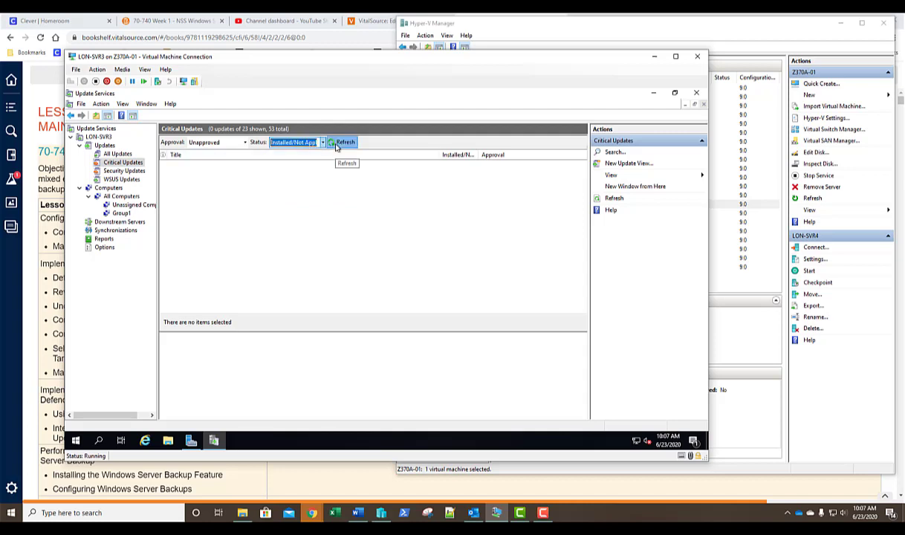
{"action": "left_click", "coordinate": [336, 144]}
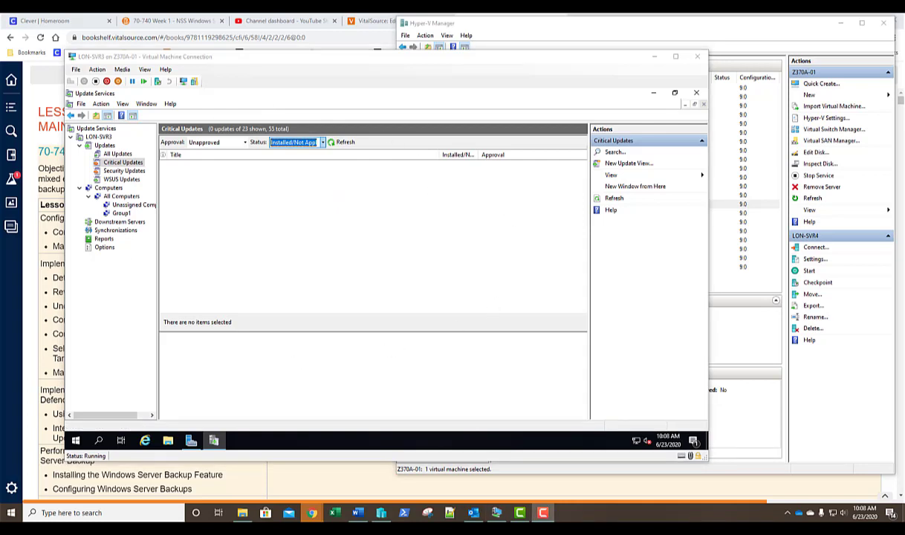
{"action": "left_click", "coordinate": [322, 142]}
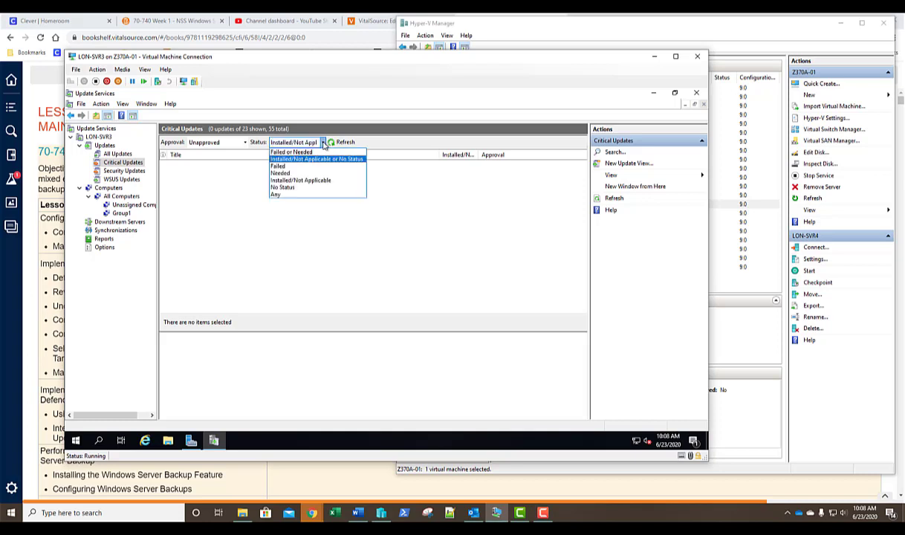
{"action": "left_click", "coordinate": [276, 194]}
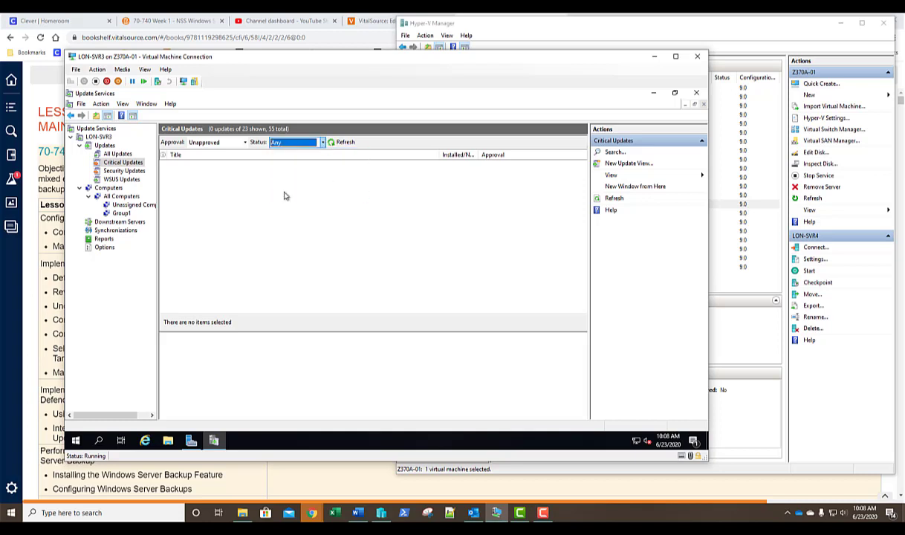
{"action": "left_click", "coordinate": [342, 143]}
- Refresh the list and review which updates supersede the 2017-11 update KB4054022
{"action": "left_click", "coordinate": [341, 143]}
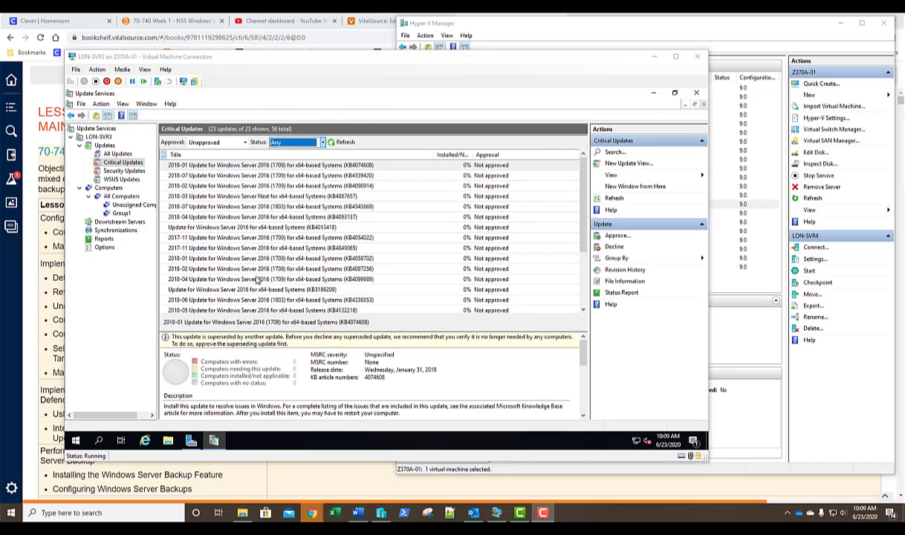
{"action": "left_click", "coordinate": [413, 238]}
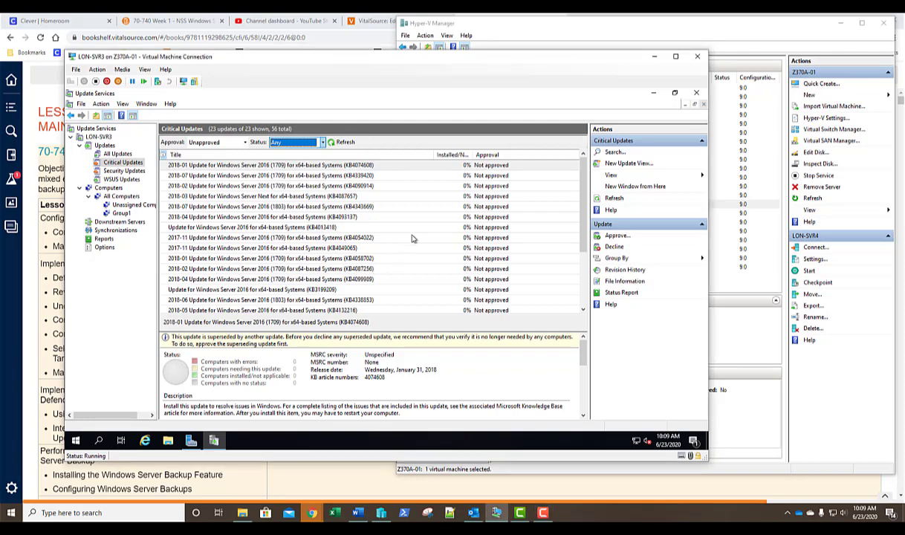
{"action": "left_click", "coordinate": [394, 237]}
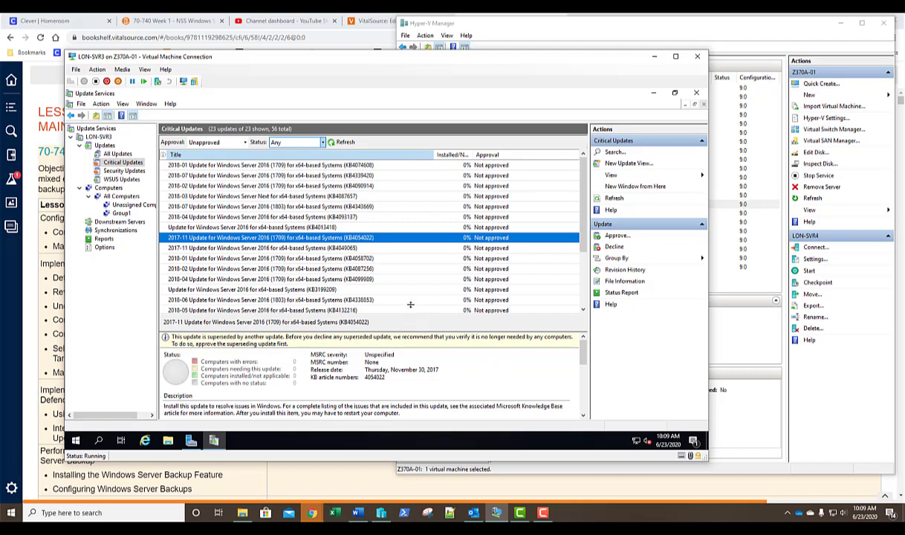
{"action": "left_click_drag", "start_coordinate": [411, 279], "coordinate": [411, 263]}
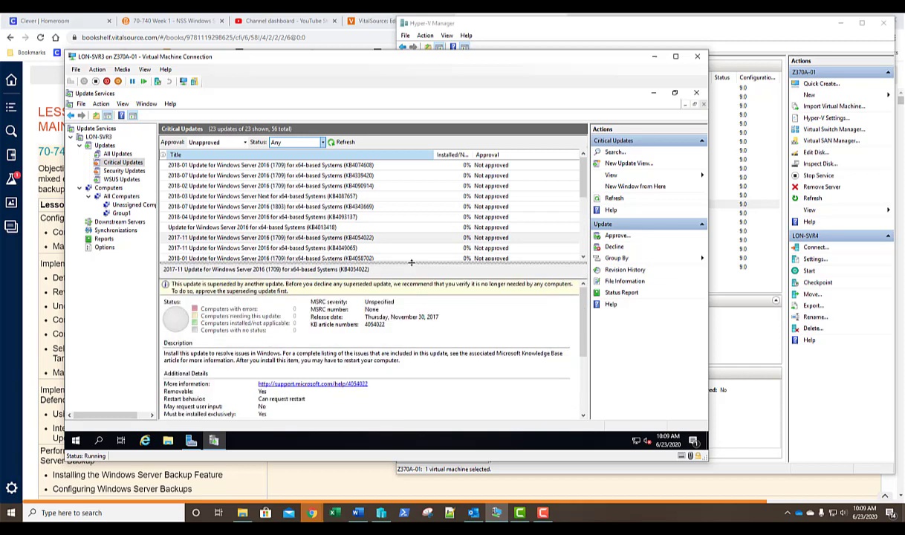
{"action": "left_click", "coordinate": [336, 239]}
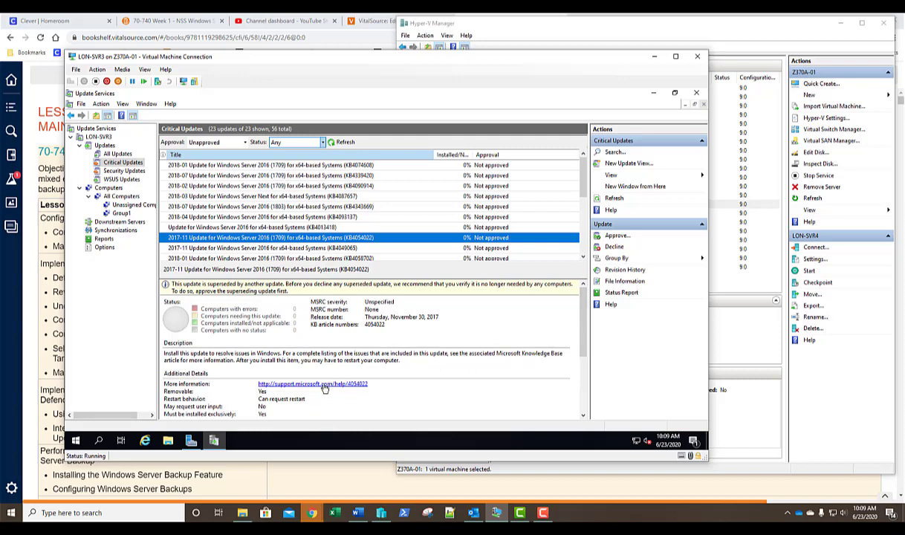
{"action": "left_click", "coordinate": [583, 375]}
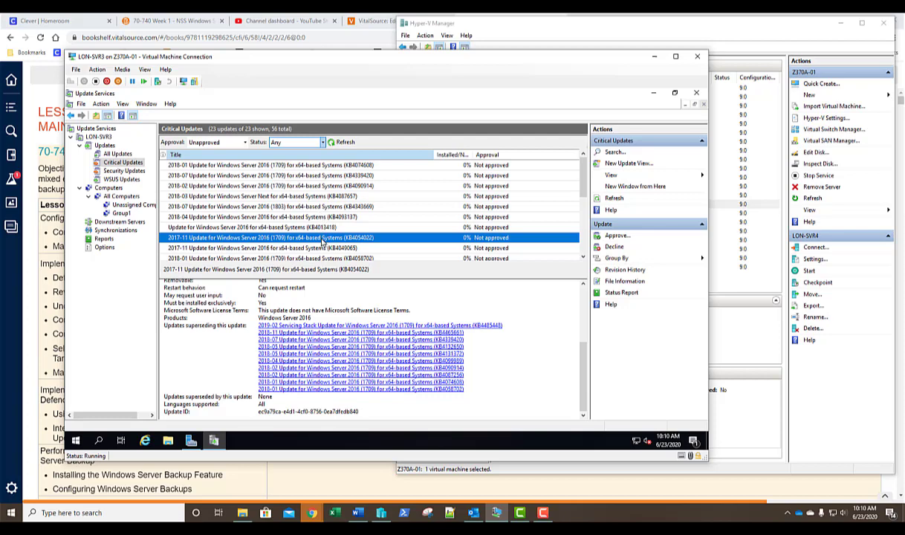
- Approve KB4054022 for install on Group1 and close the approval progress report
{"action": "right_click", "coordinate": [322, 242]}
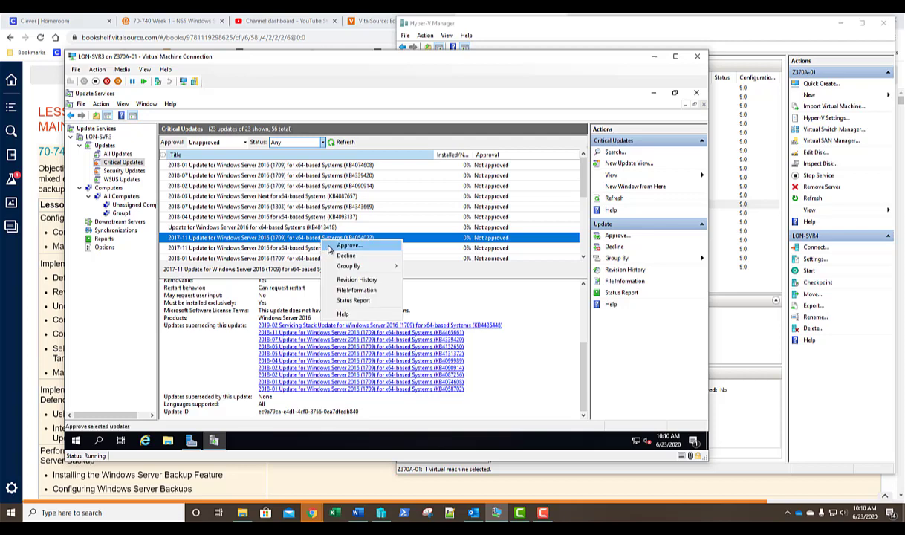
{"action": "left_click", "coordinate": [329, 247]}
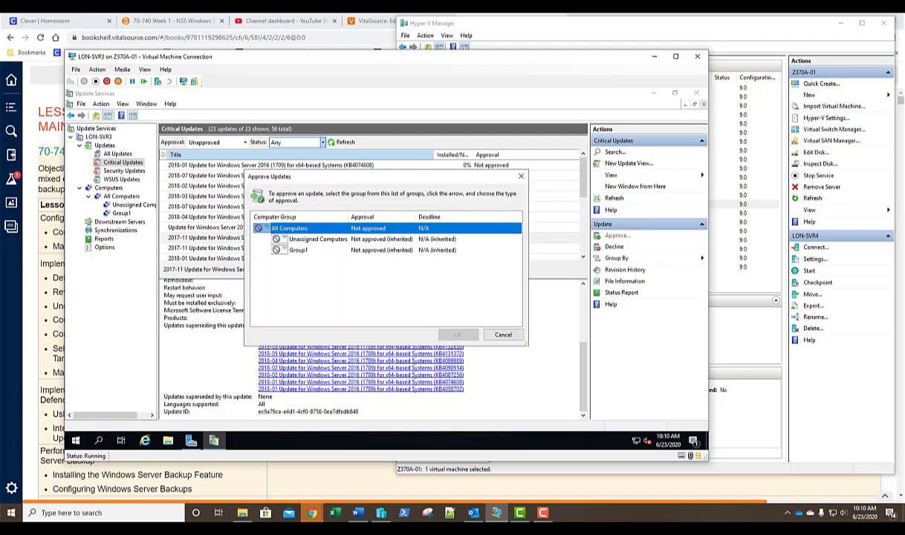
{"action": "left_click", "coordinate": [283, 252]}
{"action": "left_click", "coordinate": [289, 262]}
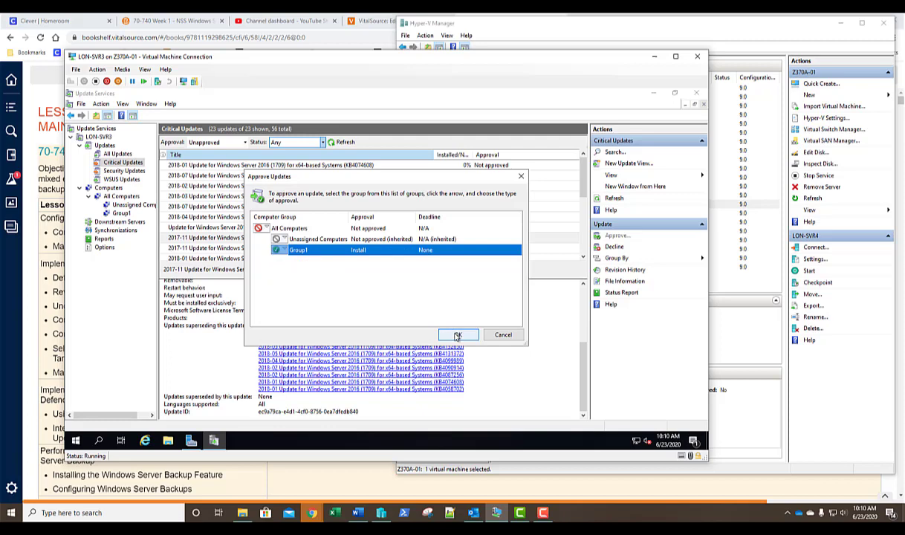
{"action": "left_click", "coordinate": [430, 316]}
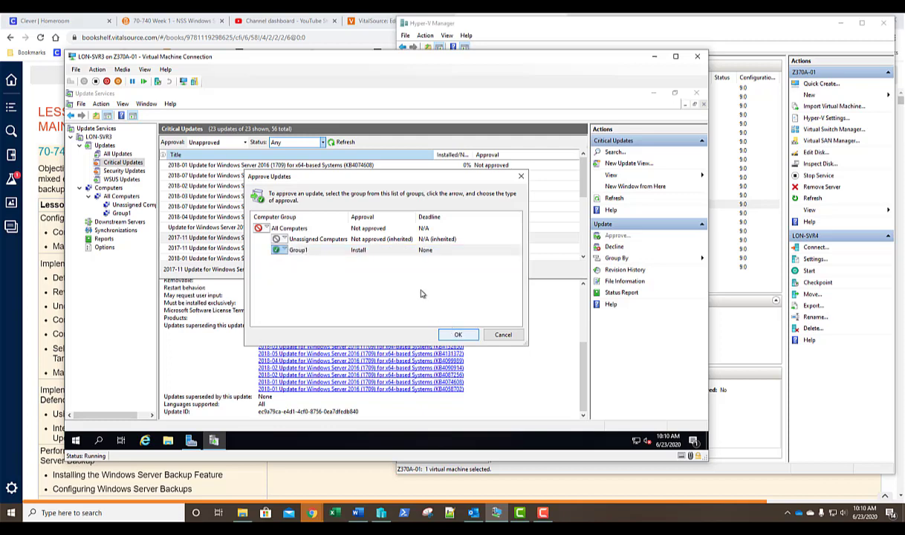
{"action": "key", "text": "Return"}
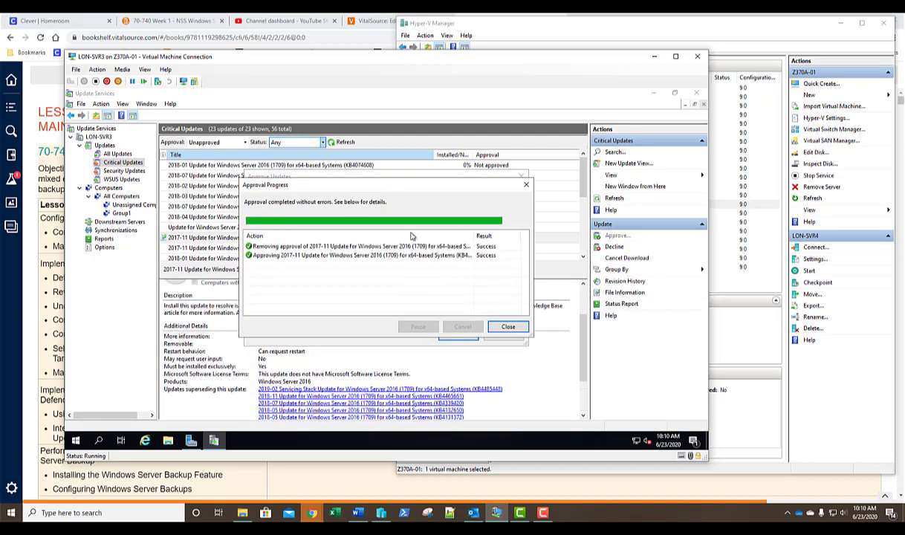
{"action": "left_click", "coordinate": [507, 328]}
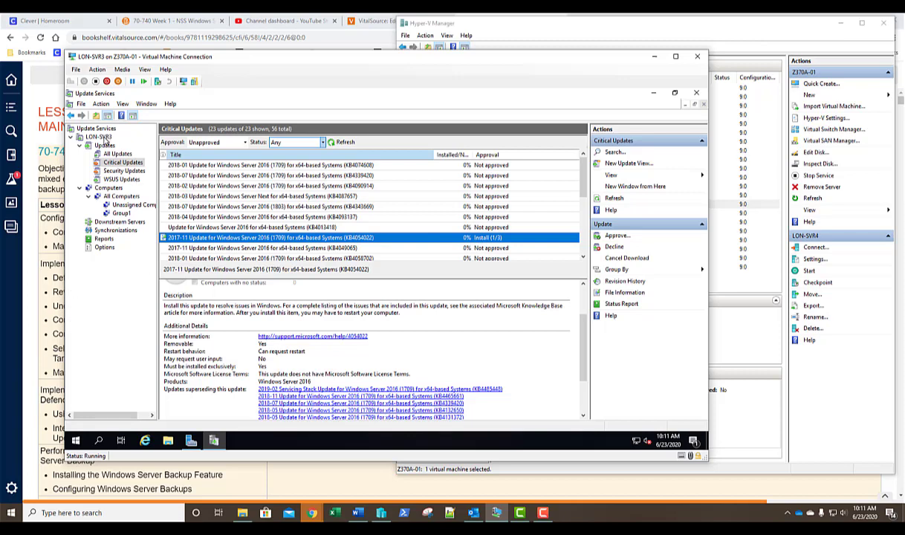
{"action": "left_click", "coordinate": [102, 137]}
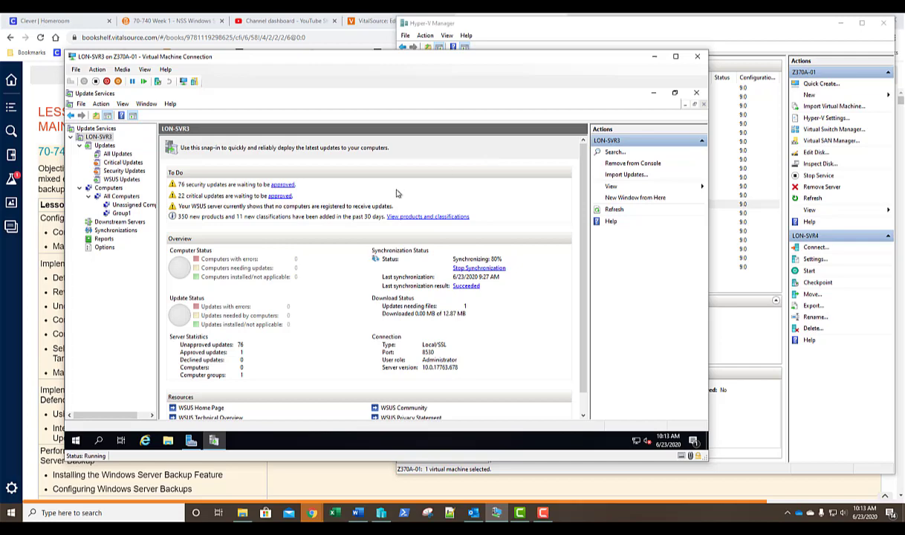
{"action": "left_click", "coordinate": [118, 162]}
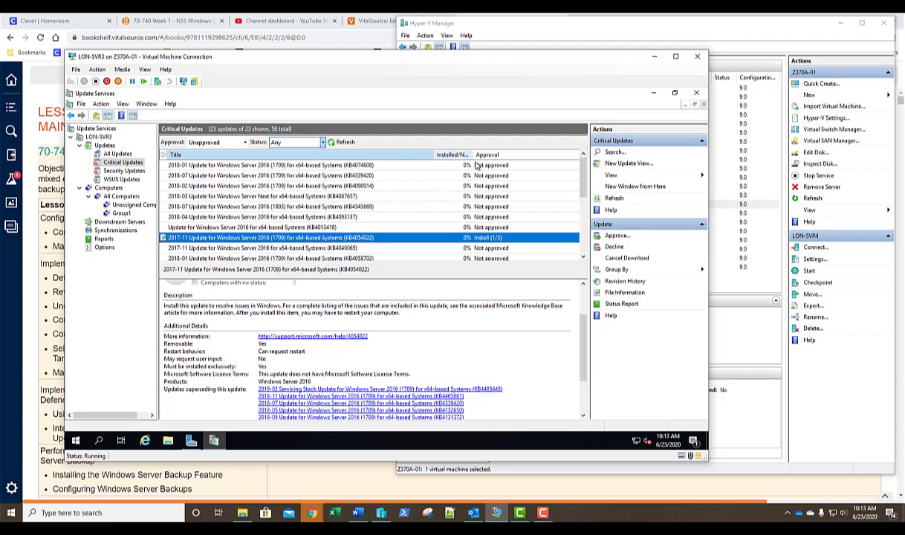
- Show Supersedence and Needed Count columns in the Critical Updates list, then sort by Supersedence
{"action": "right_click", "coordinate": [407, 156]}
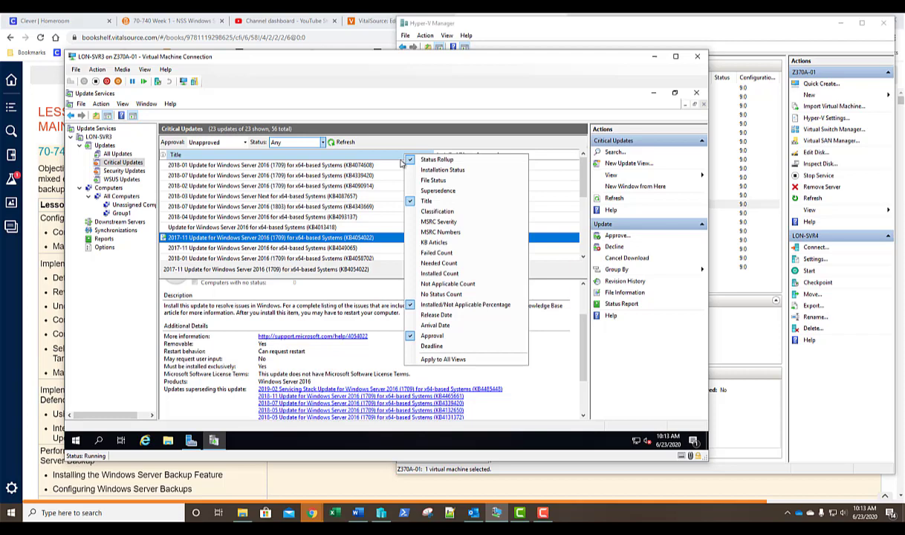
{"action": "left_click", "coordinate": [424, 192]}
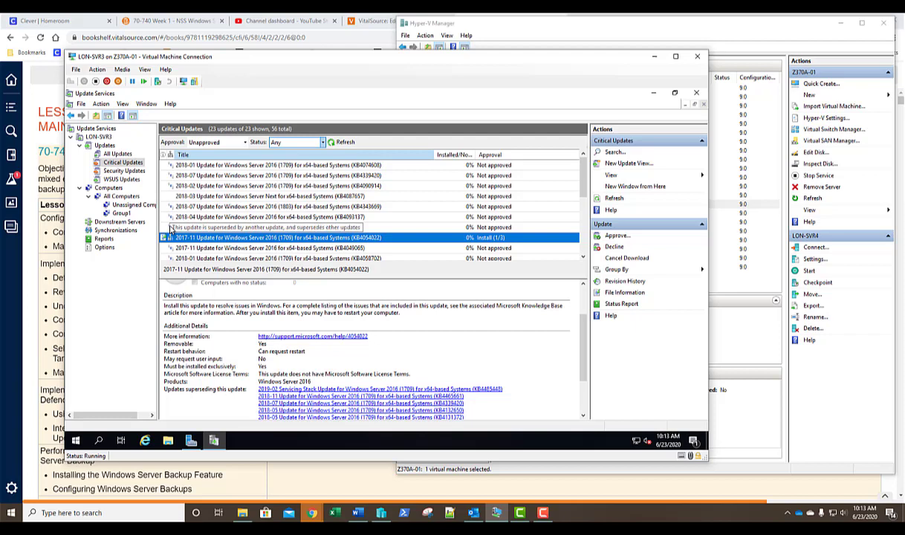
{"action": "right_click", "coordinate": [318, 155]}
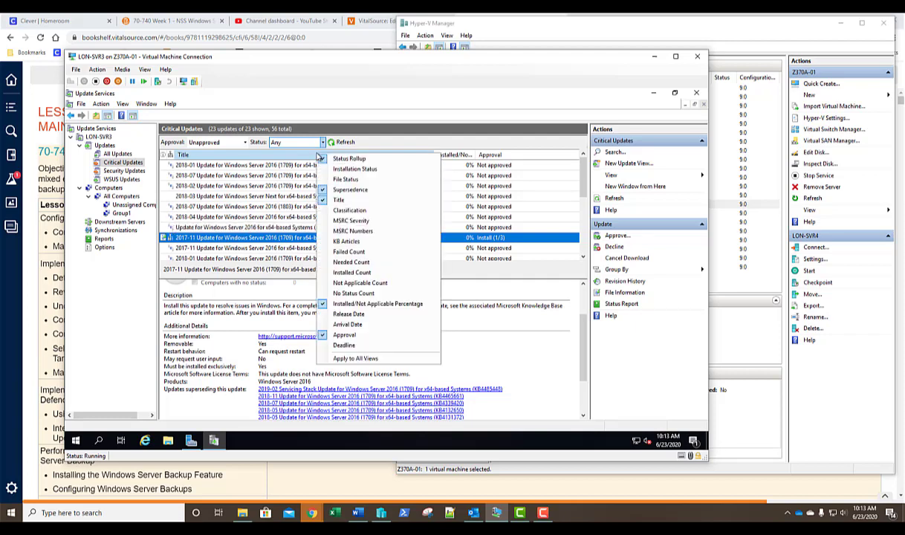
{"action": "left_click", "coordinate": [349, 262]}
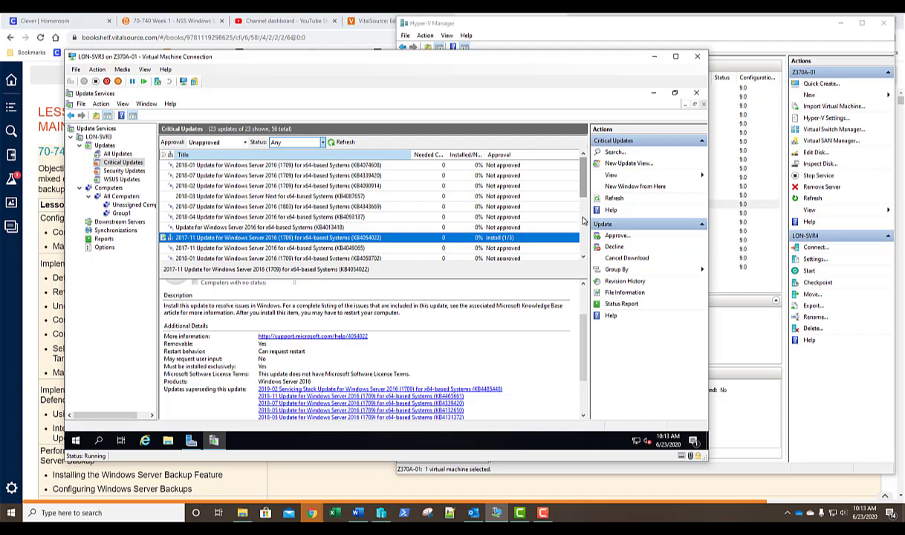
{"action": "left_click", "coordinate": [584, 210]}
{"action": "left_click", "coordinate": [584, 245]}
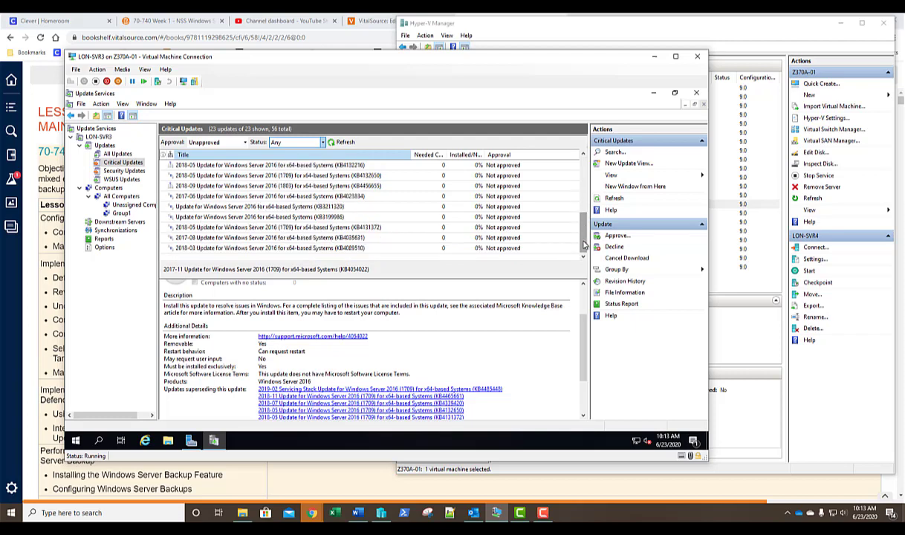
{"action": "scroll", "coordinate": [554, 162], "scroll_direction": "up", "scroll_amount": 5}
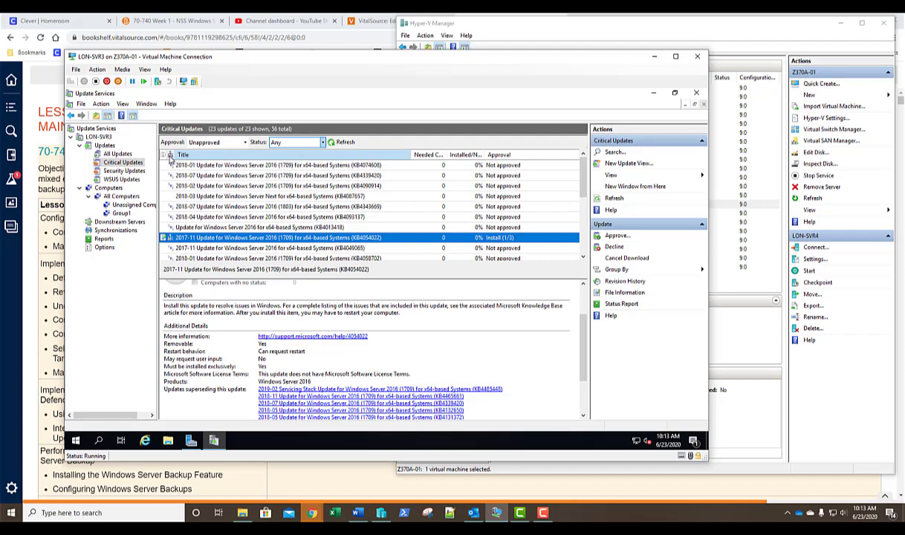
{"action": "left_click", "coordinate": [170, 155]}
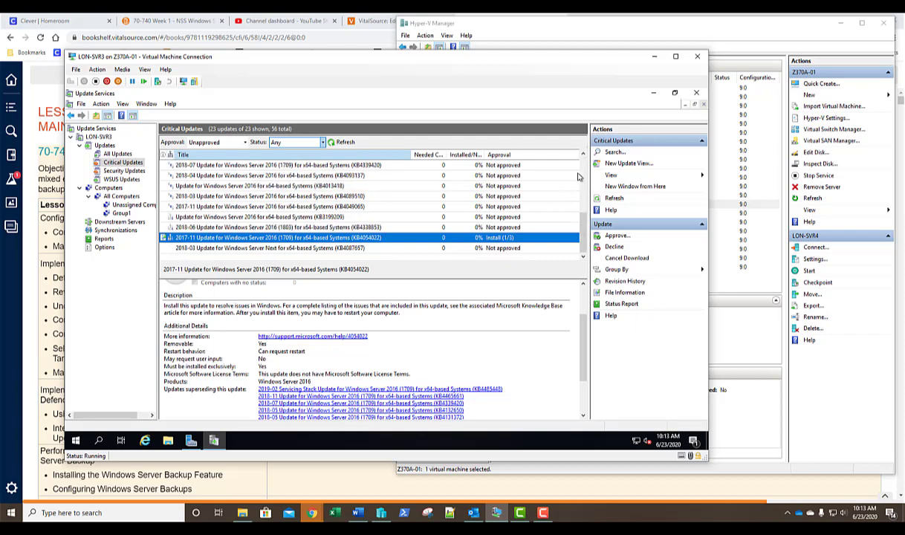
{"action": "scroll", "coordinate": [585, 171], "scroll_direction": "up", "scroll_amount": 5}
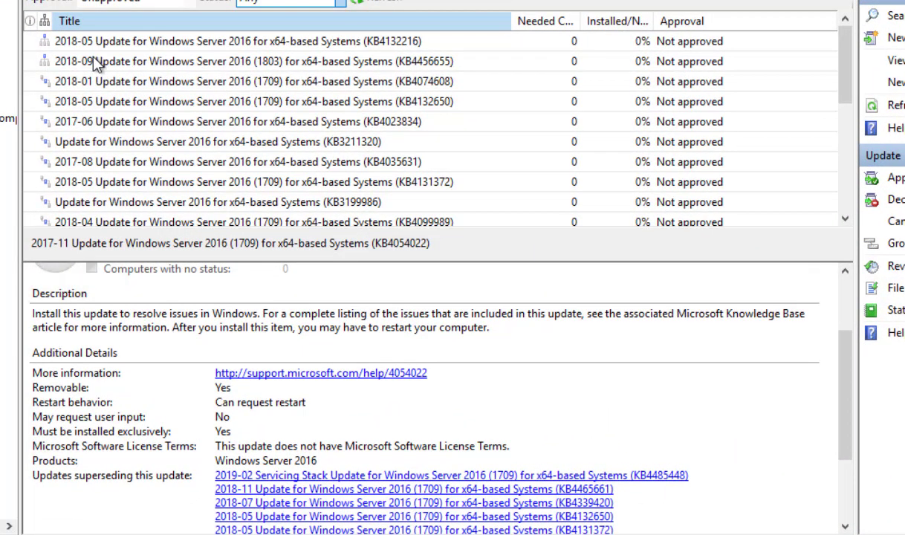
- Inspect the details of updates KB4456655 and KB3211320
{"action": "left_click", "coordinate": [95, 64]}
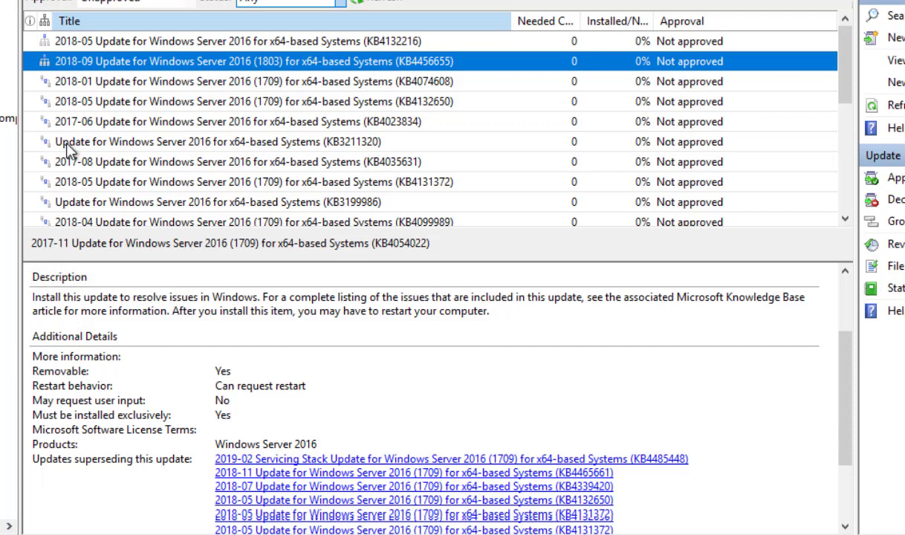
{"action": "left_click", "coordinate": [63, 141]}
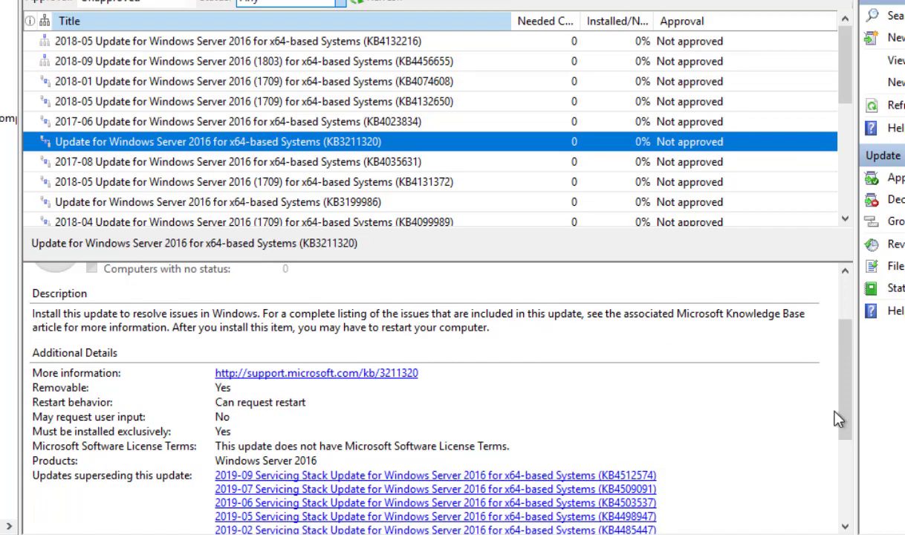
{"action": "left_click", "coordinate": [844, 526]}
{"action": "left_click_drag", "start_coordinate": [847, 526], "coordinate": [847, 526]}
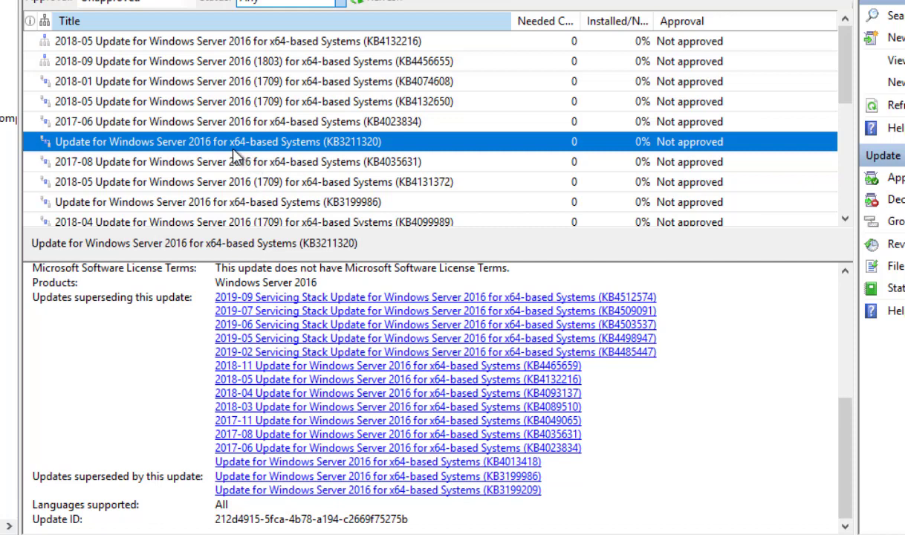
- Scroll down through the remaining unapproved Windows Server 2016 updates
{"action": "left_click", "coordinate": [844, 218]}
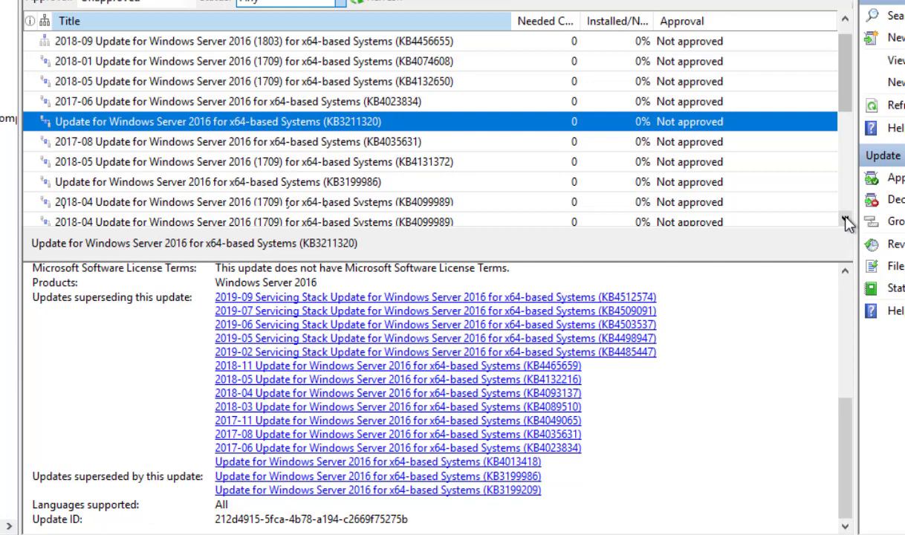
{"action": "left_click", "coordinate": [845, 219]}
{"action": "left_click", "coordinate": [845, 218]}
{"action": "left_click", "coordinate": [845, 219]}
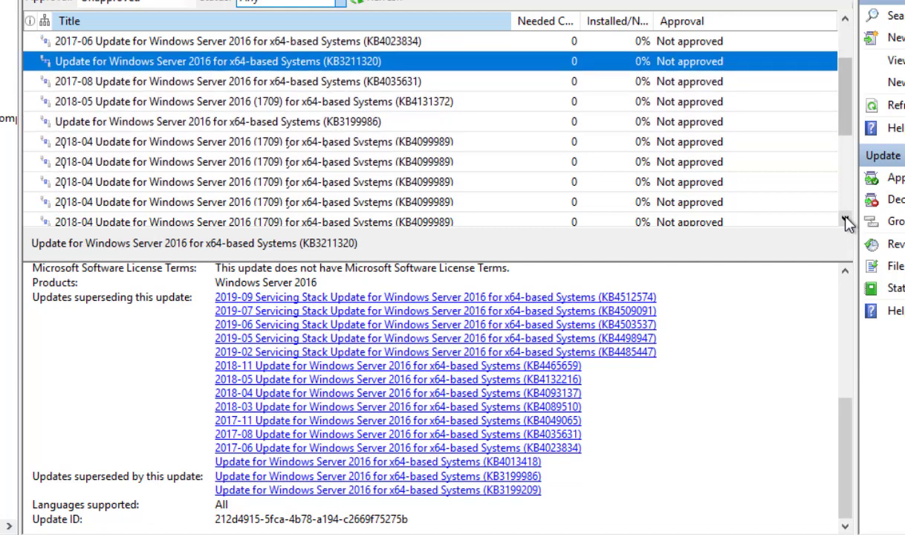
{"action": "left_click", "coordinate": [844, 220]}
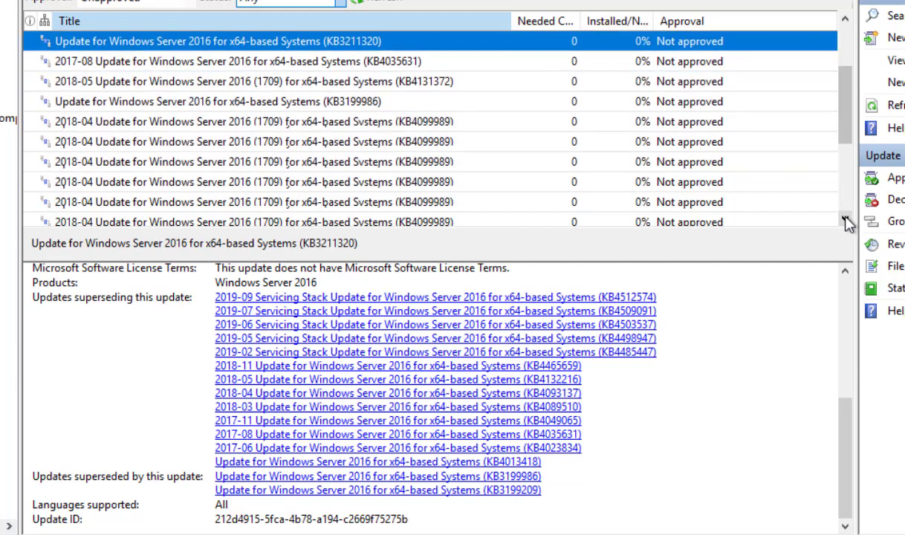
{"action": "left_click", "coordinate": [844, 219]}
{"action": "left_click", "coordinate": [844, 220]}
{"action": "left_click", "coordinate": [845, 219]}
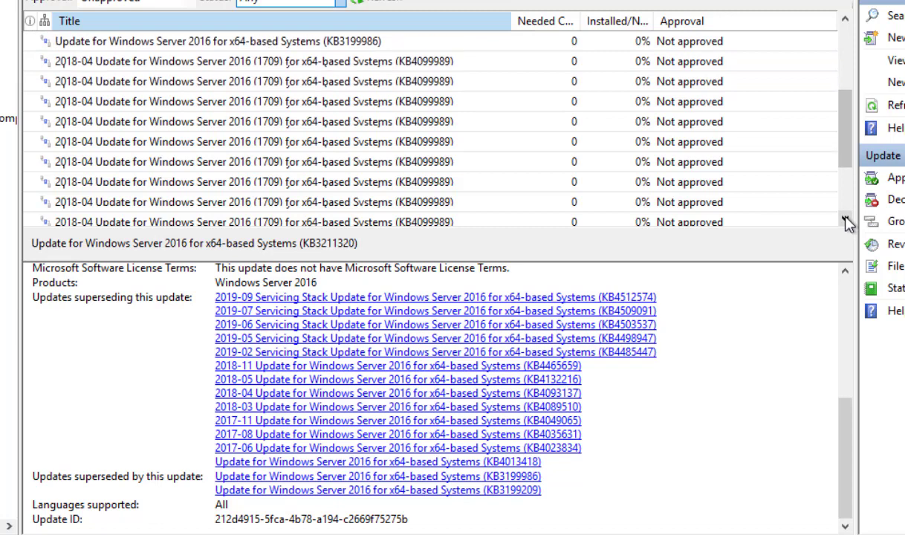
{"action": "left_click", "coordinate": [844, 220]}
{"action": "scroll", "coordinate": [115, 158], "scroll_direction": "down", "scroll_amount": 2}
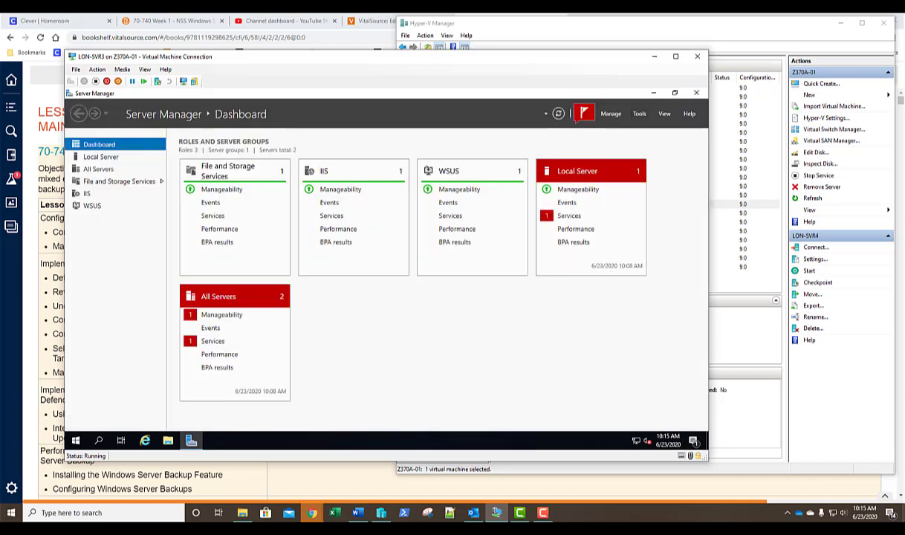
- Close Update Services and connect to the LON-DC1 virtual machine from Hyper-V Manager
{"action": "key", "text": "alt+F4"}
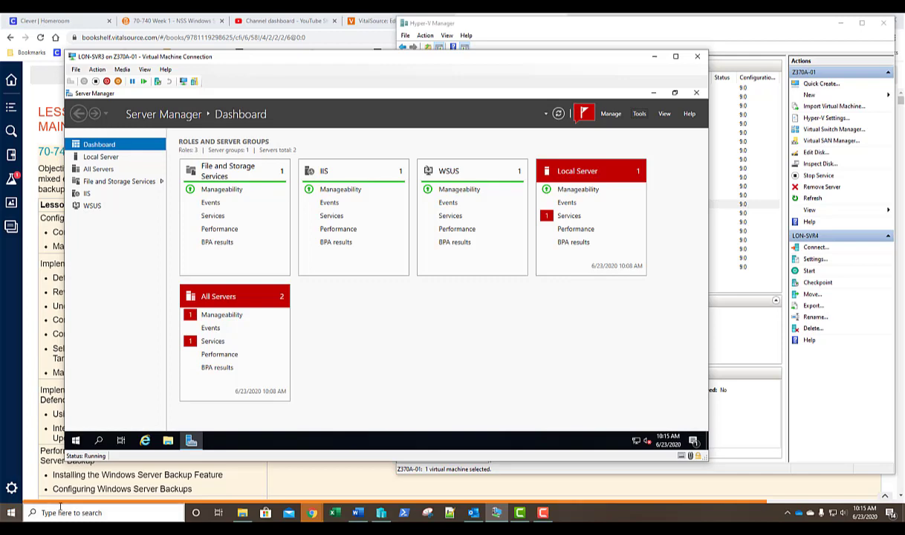
{"action": "left_click", "coordinate": [724, 265]}
{"action": "double_click", "coordinate": [524, 168]}
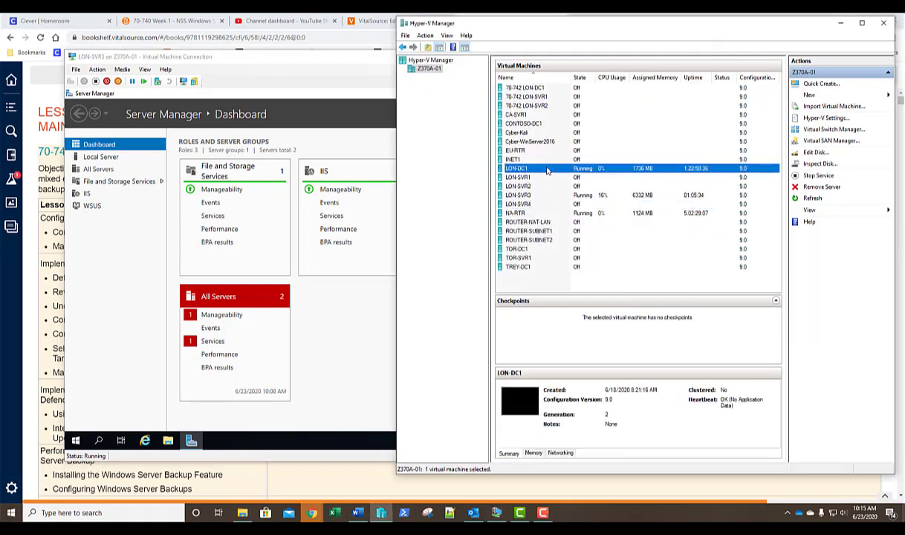
{"action": "left_click", "coordinate": [359, 237]}
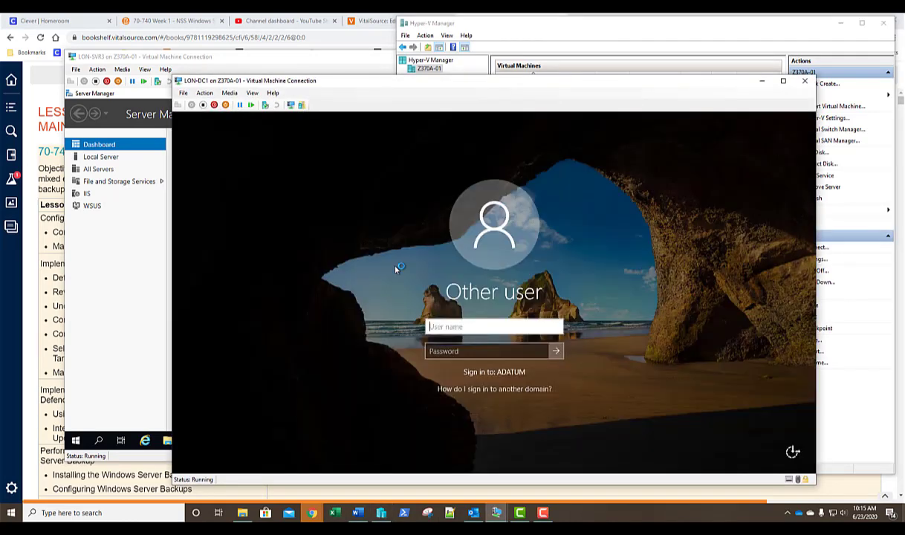
- Sign in to LON-DC1 as administrator with the account password, then close both Group Policy windows
{"action": "type", "text": "administrator"}
{"action": "key", "text": "Tab"}
{"action": "type", "text": "Pa"}
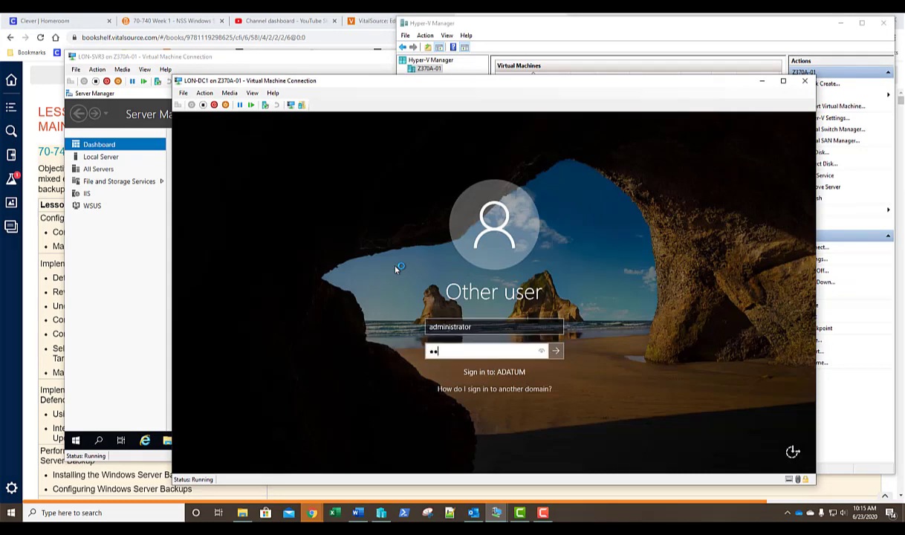
{"action": "type", "text": "$$w0rd"}
{"action": "key", "text": "Return"}
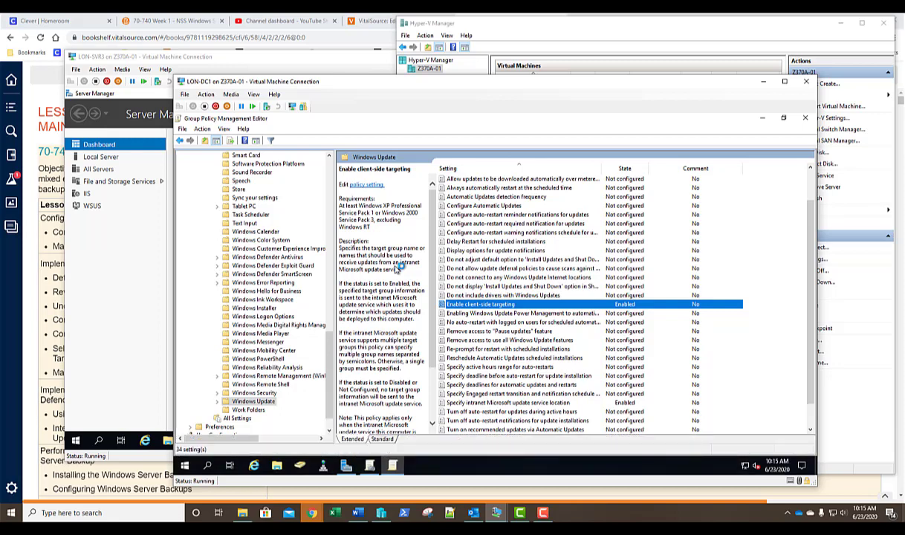
{"action": "left_click", "coordinate": [807, 119]}
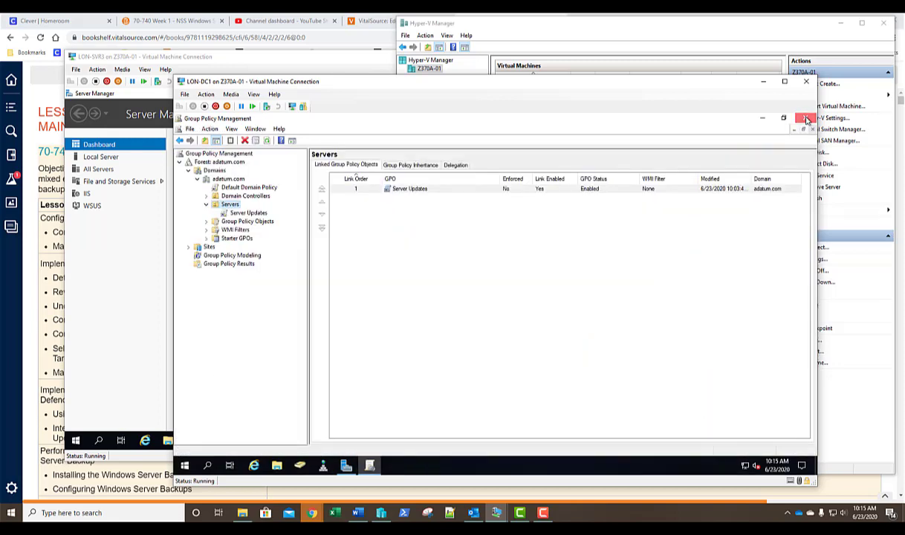
{"action": "left_click", "coordinate": [807, 119]}
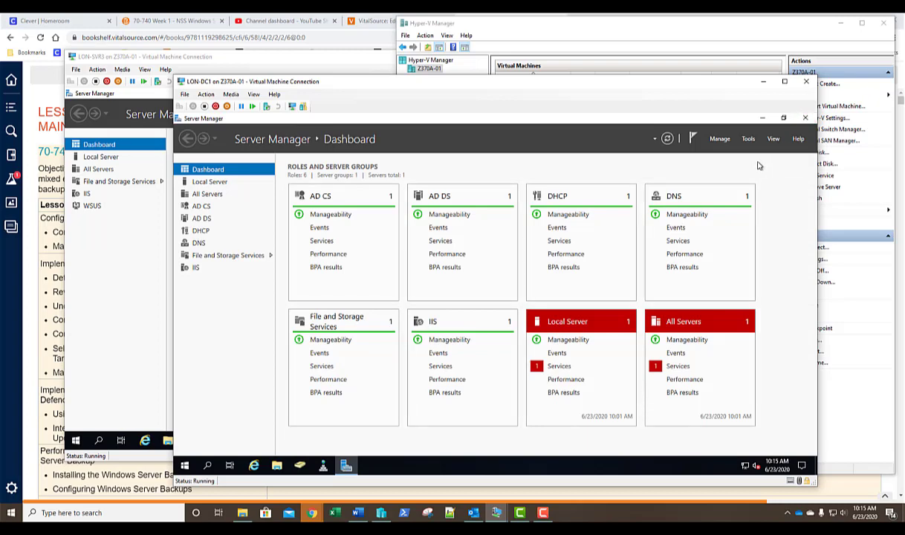
- Start Add Roles and Features on LON-DC1 and advance to the Features page
{"action": "left_click", "coordinate": [720, 139]}
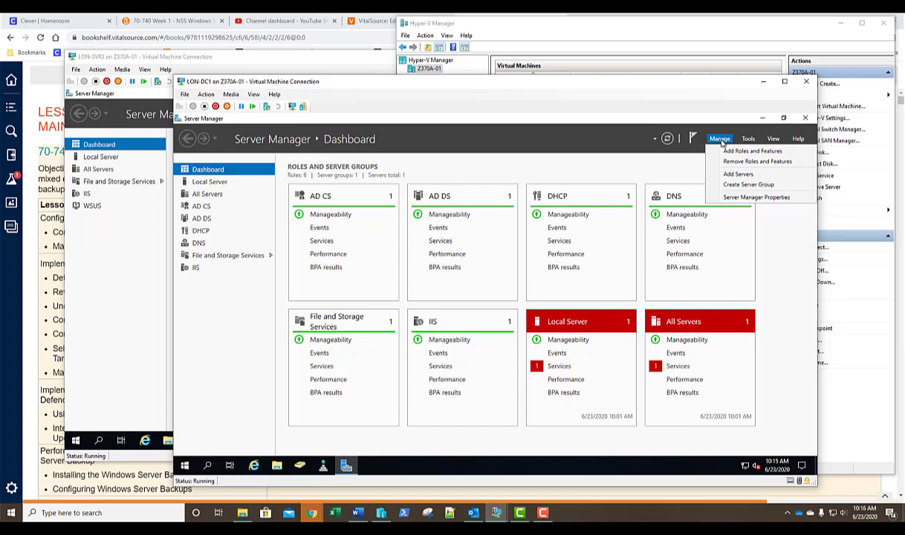
{"action": "left_click", "coordinate": [720, 151]}
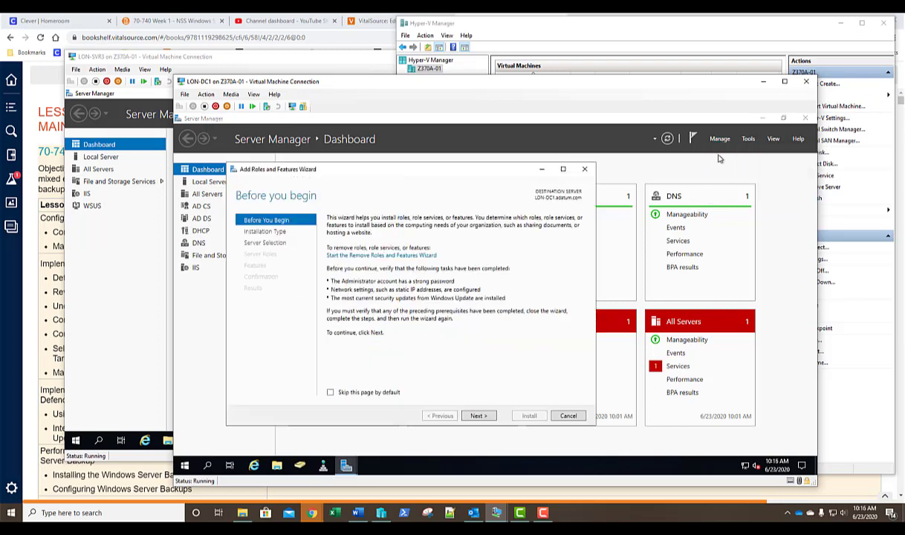
{"action": "left_click", "coordinate": [480, 416]}
{"action": "left_click", "coordinate": [479, 416]}
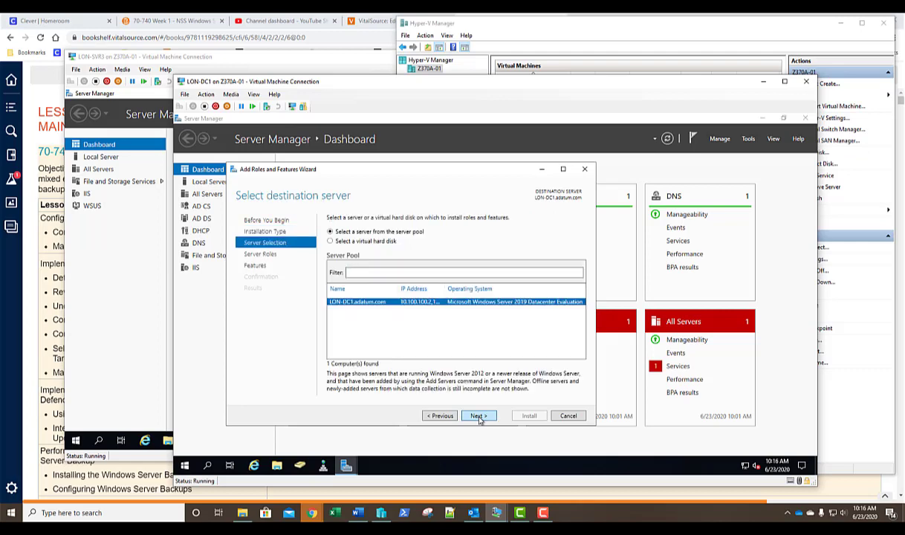
{"action": "left_click", "coordinate": [479, 416]}
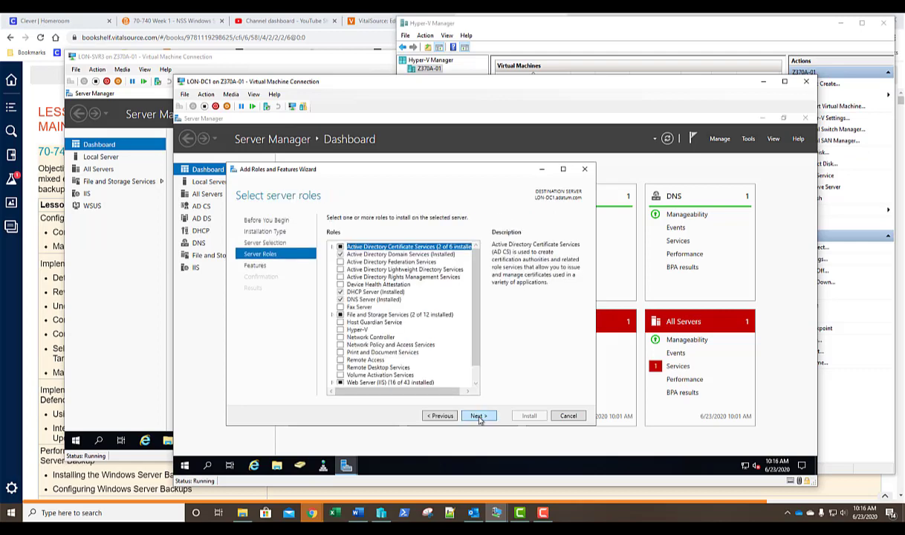
{"action": "left_click", "coordinate": [479, 416]}
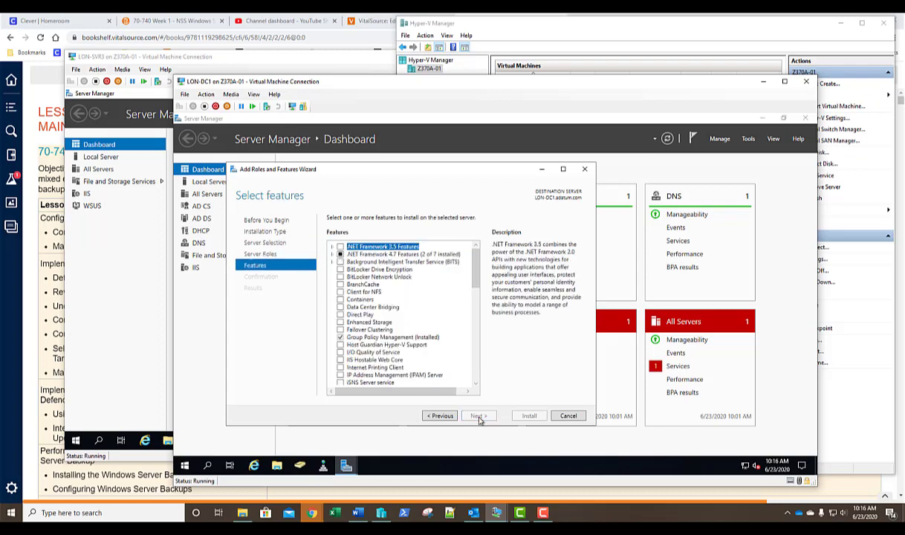
{"action": "scroll", "coordinate": [479, 379], "scroll_direction": "down", "scroll_amount": 10}
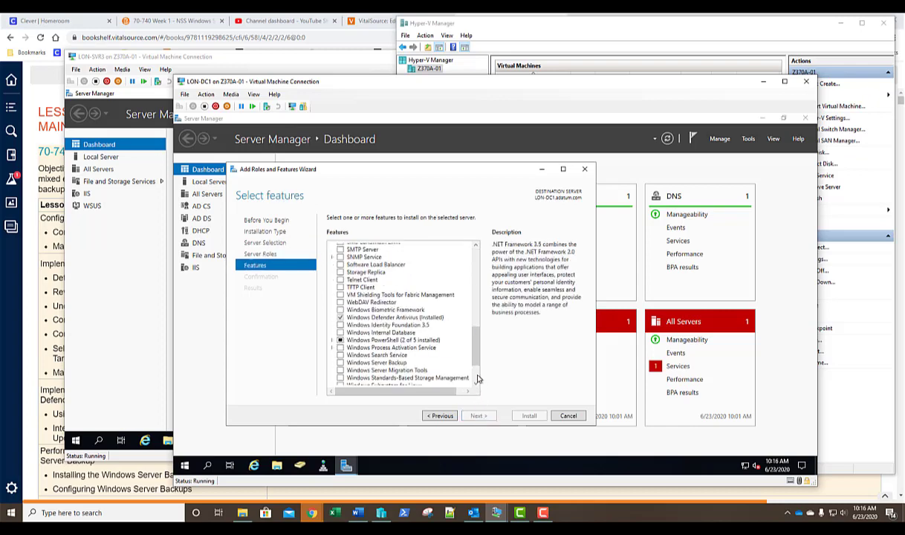
- Install the Windows Server Backup feature, then switch back to LON-SVR3
{"action": "left_click", "coordinate": [340, 363]}
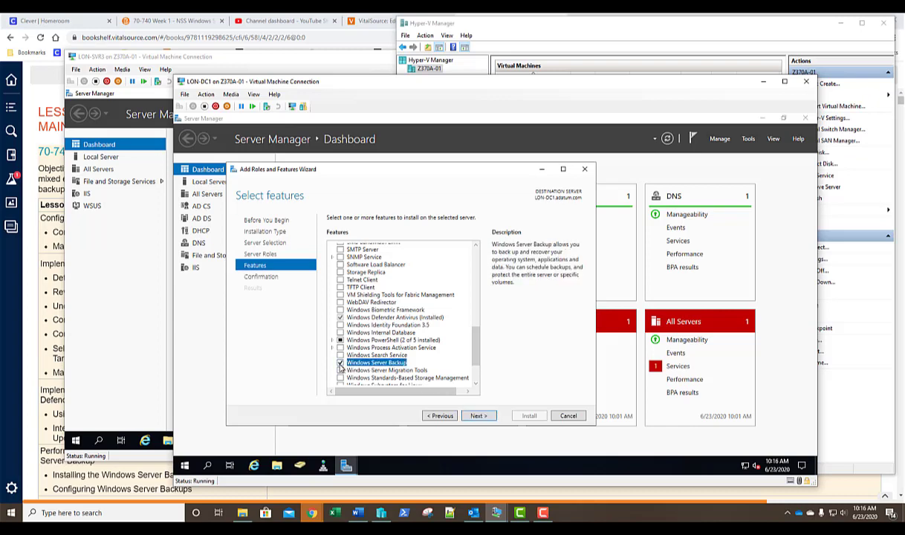
{"action": "left_click", "coordinate": [479, 415]}
{"action": "left_click", "coordinate": [529, 416]}
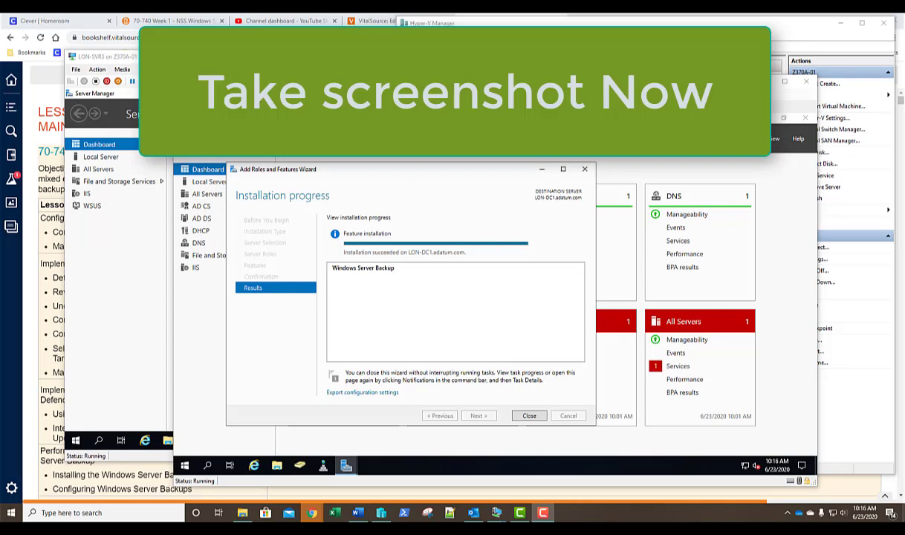
{"action": "left_click", "coordinate": [529, 415]}
{"action": "left_click", "coordinate": [304, 60]}
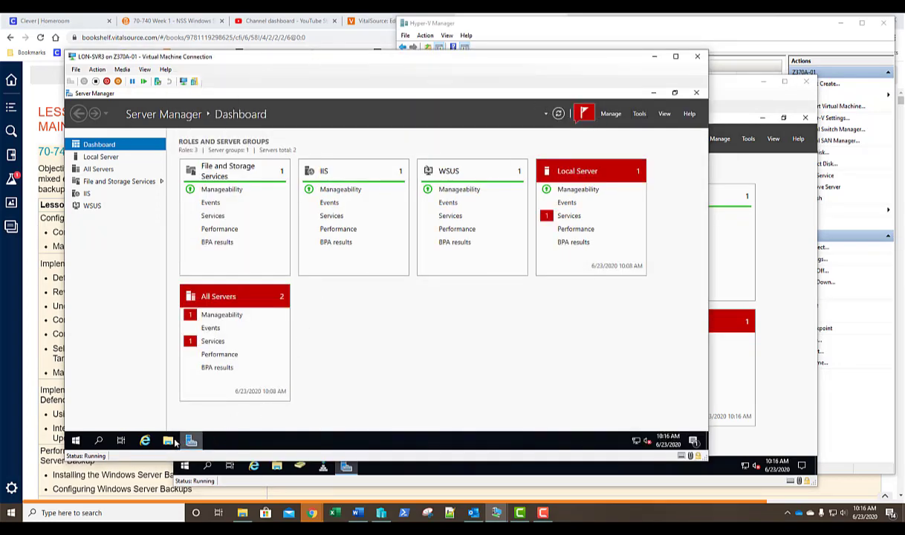
- Browse to This PC > Local Disk (C:) and make a new folder named Bak
{"action": "left_click", "coordinate": [166, 441]}
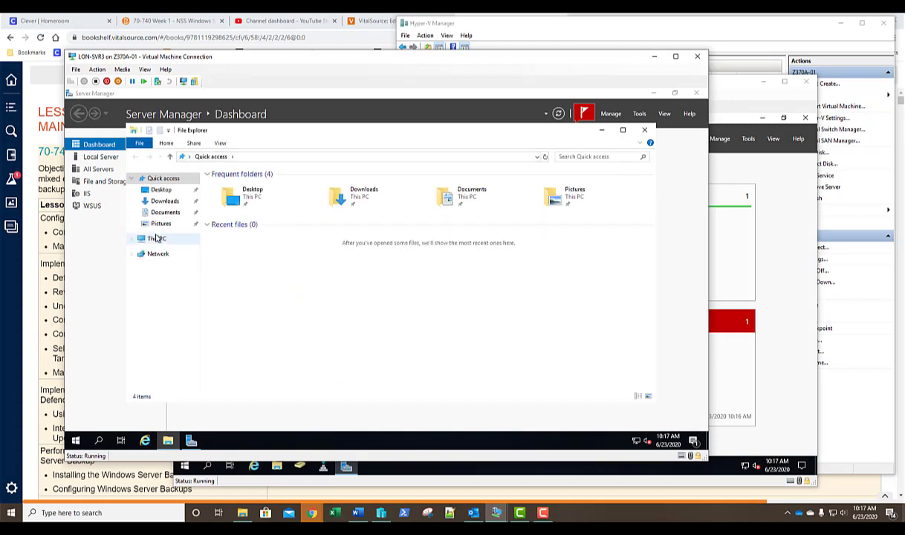
{"action": "left_click", "coordinate": [156, 239]}
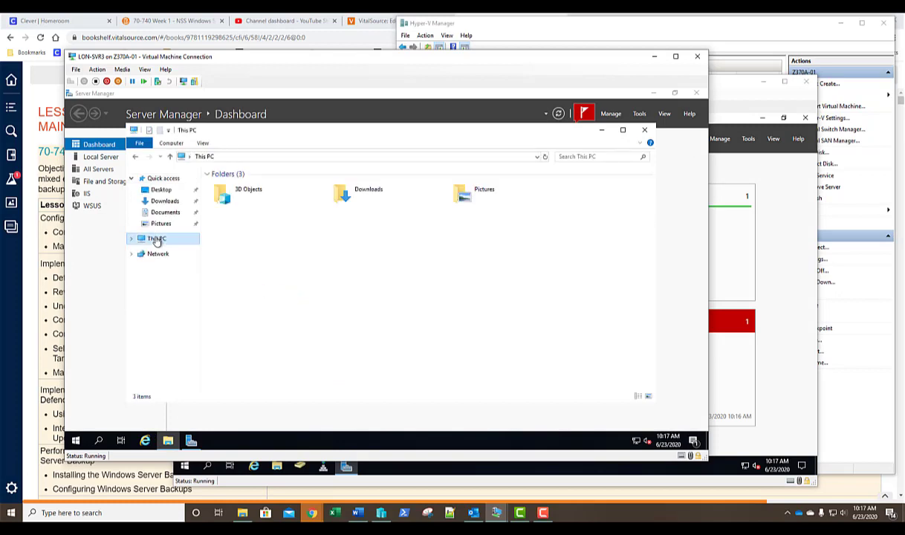
{"action": "double_click", "coordinate": [230, 295]}
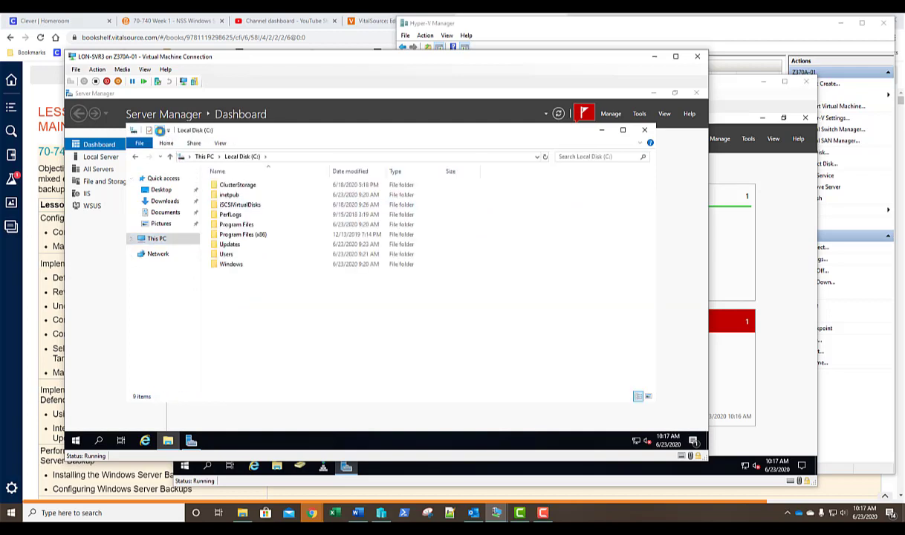
{"action": "left_click", "coordinate": [159, 131]}
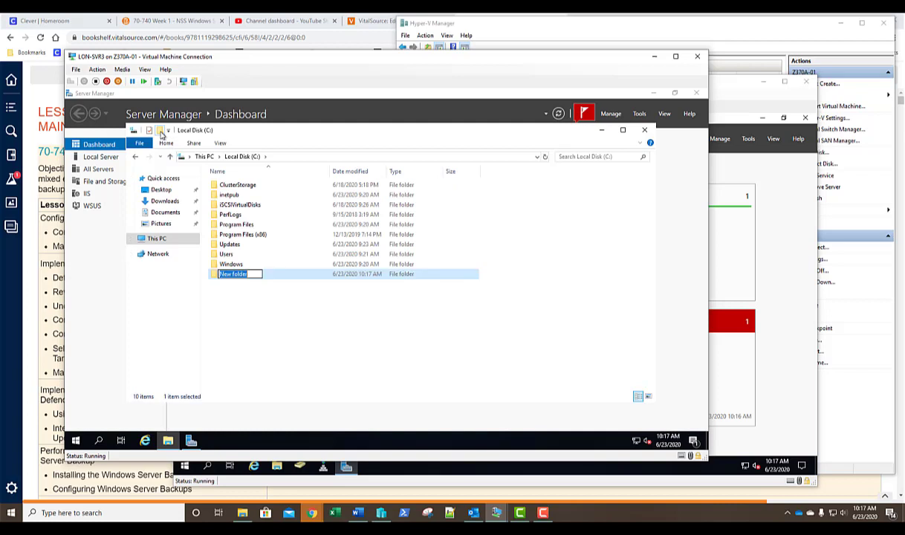
{"action": "type", "text": "Bak"}
{"action": "key", "text": "Return"}
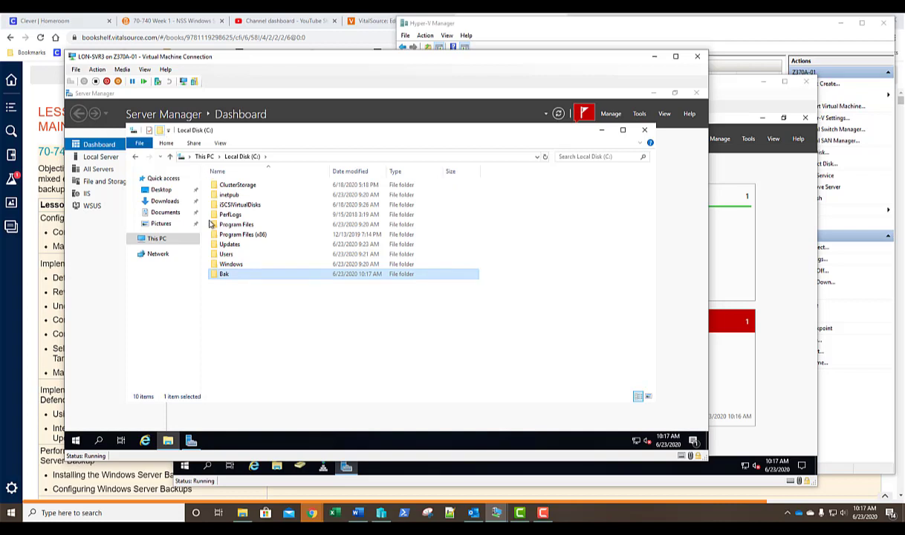
{"action": "double_click", "coordinate": [223, 275]}
{"action": "right_click", "coordinate": [222, 274]}
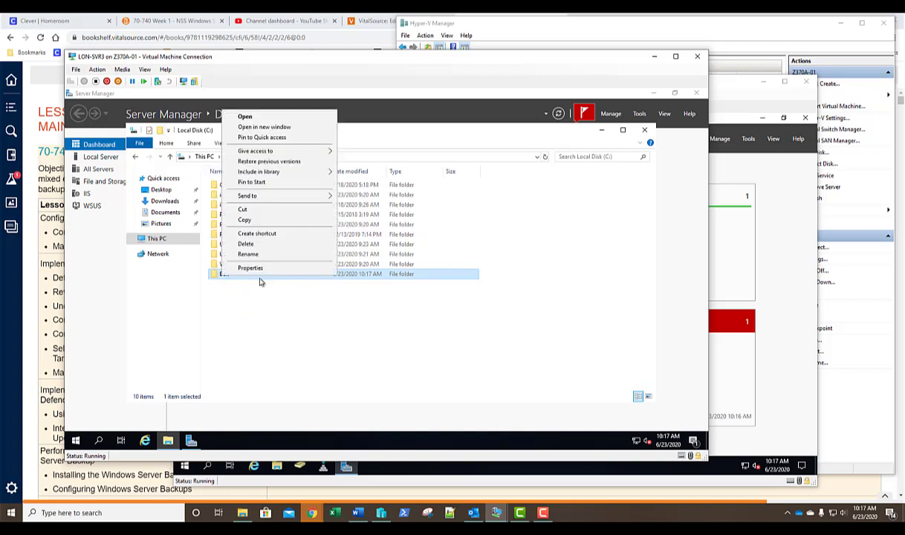
- Share Bak through Advanced Sharing with Full Control permission for Everyone
{"action": "left_click", "coordinate": [251, 268]}
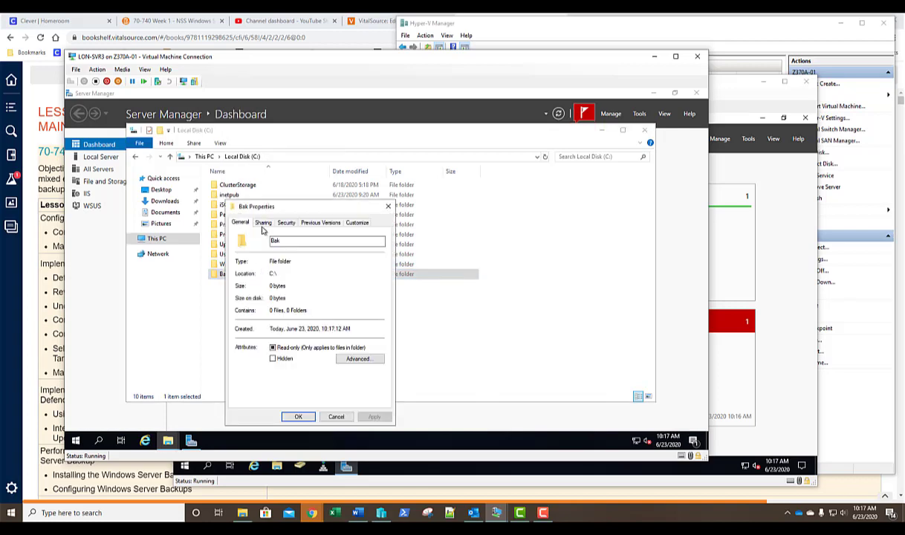
{"action": "left_click", "coordinate": [263, 223]}
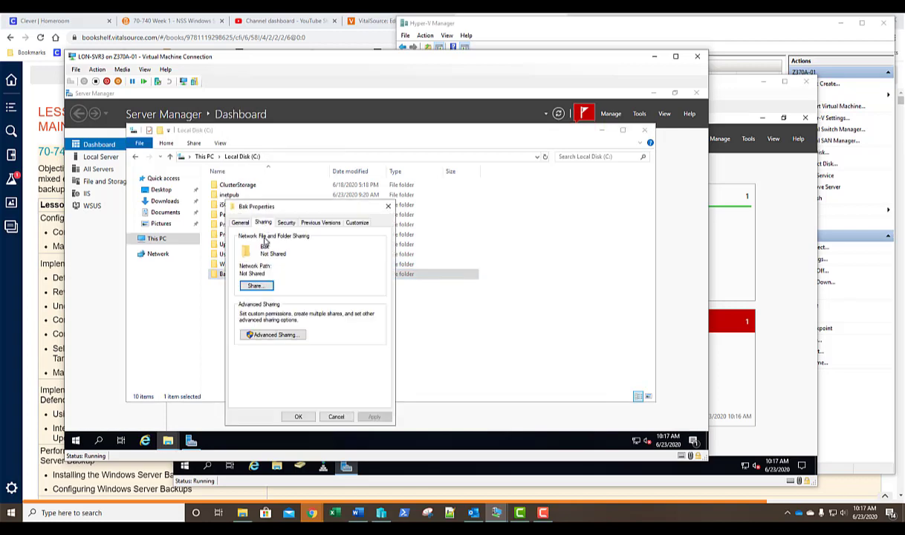
{"action": "left_click", "coordinate": [269, 335]}
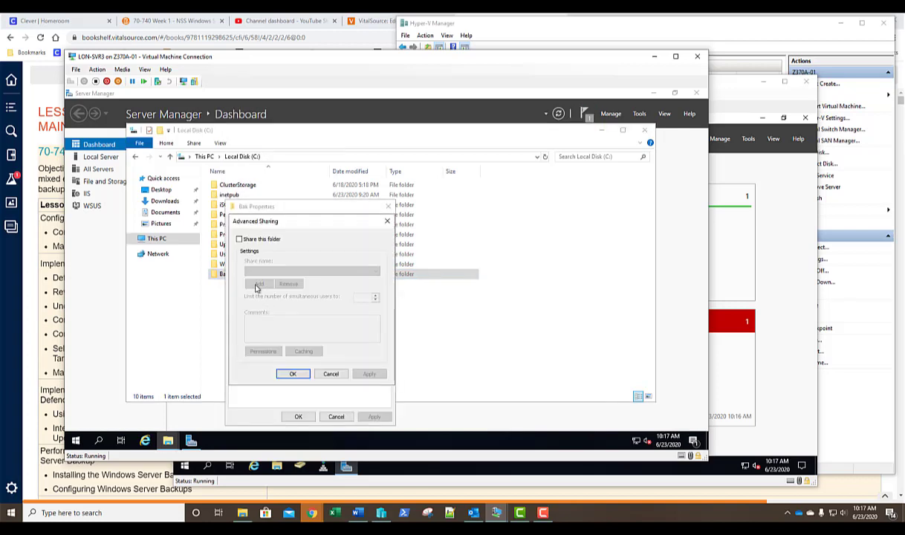
{"action": "left_click", "coordinate": [240, 239]}
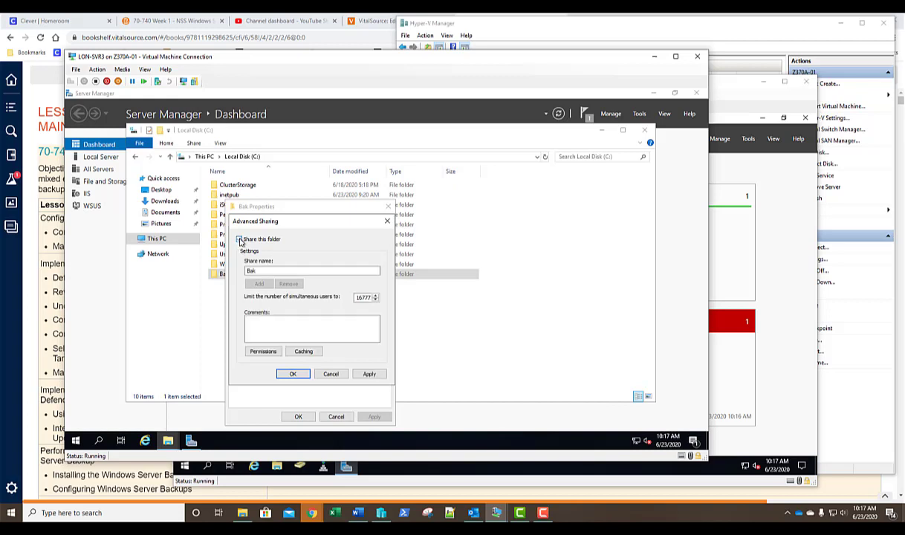
{"action": "left_click", "coordinate": [257, 353]}
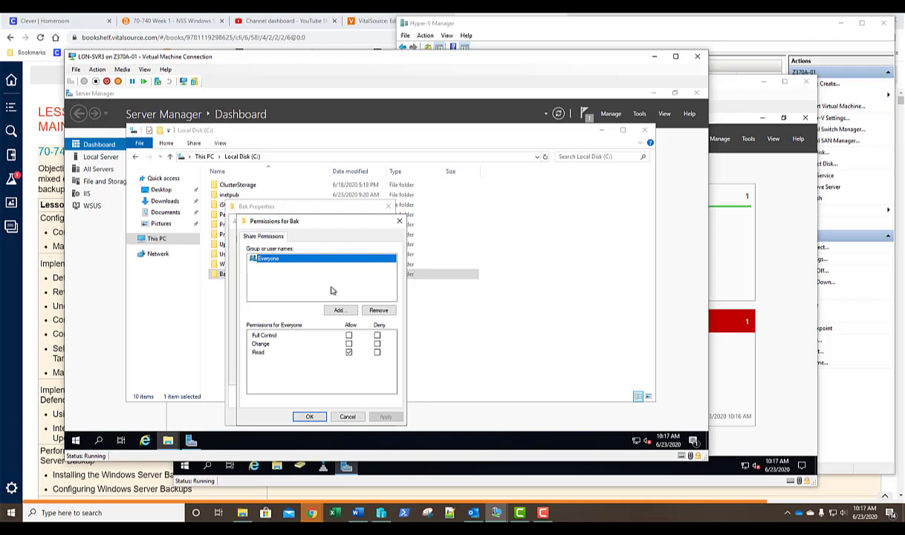
{"action": "left_click", "coordinate": [348, 335]}
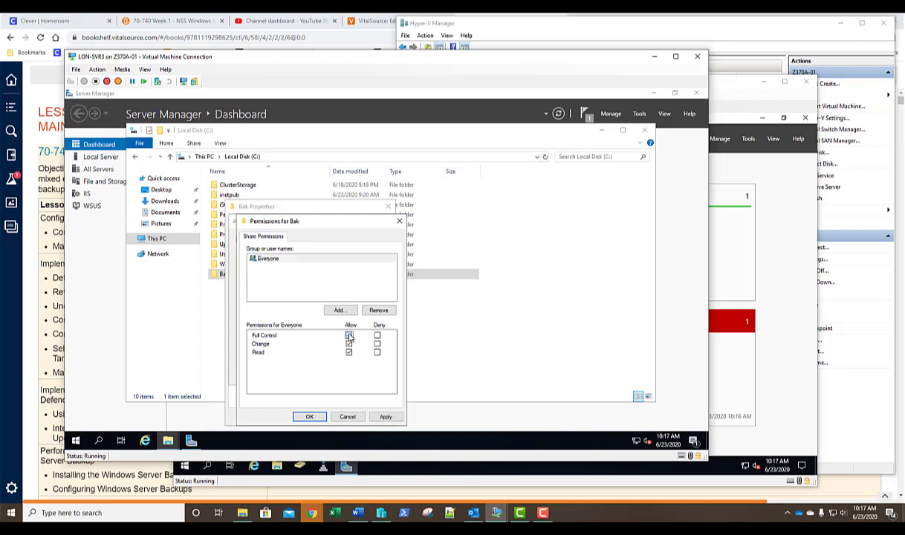
{"action": "left_click", "coordinate": [315, 417]}
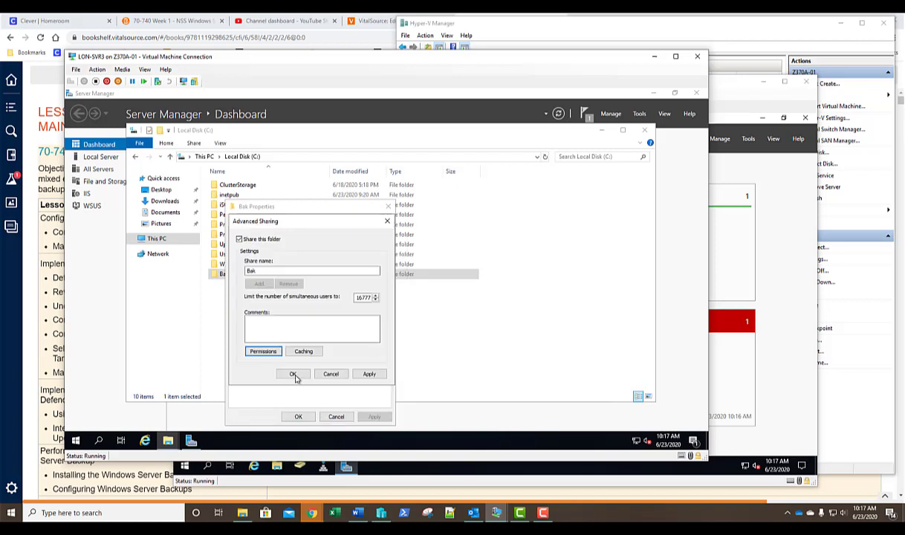
{"action": "left_click", "coordinate": [295, 376]}
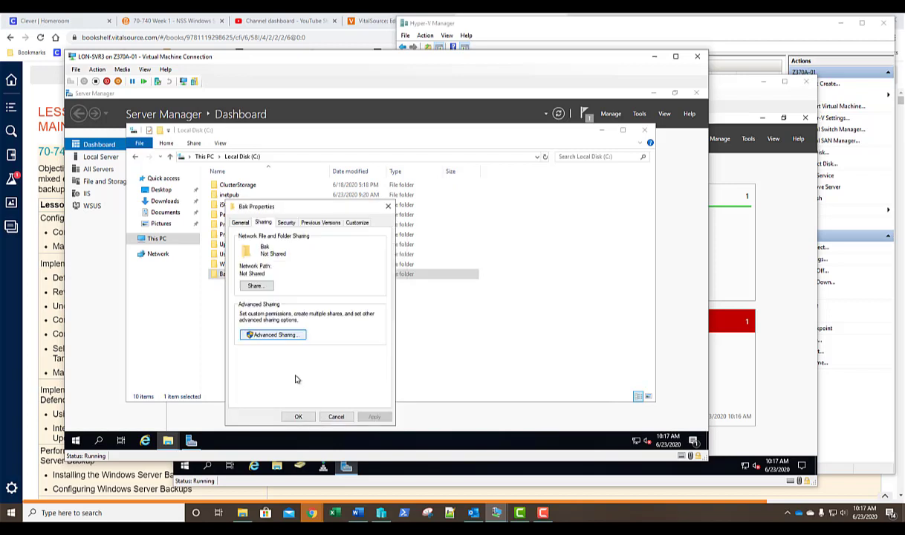
{"action": "left_click", "coordinate": [299, 417]}
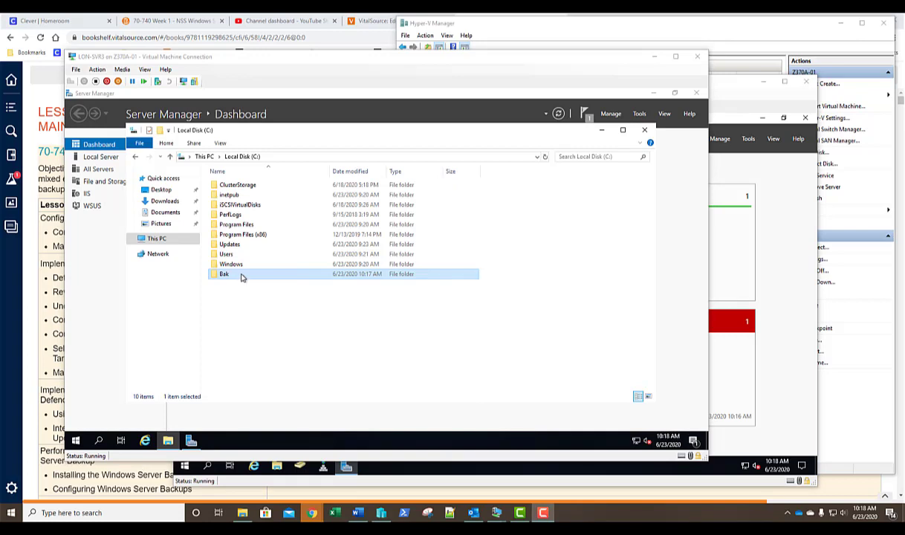
- Create a Bak1 subfolder inside Bak, then close File Explorer
{"action": "double_click", "coordinate": [240, 276]}
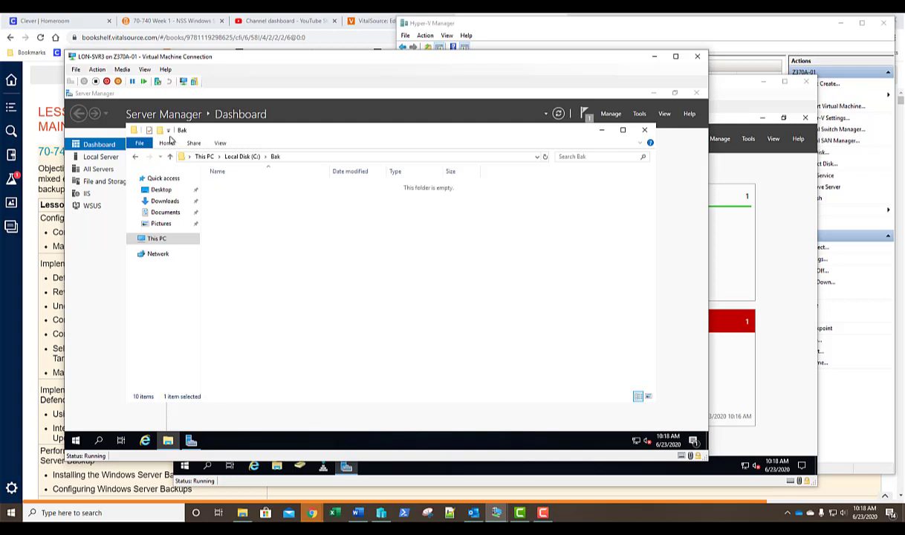
{"action": "left_click", "coordinate": [163, 134]}
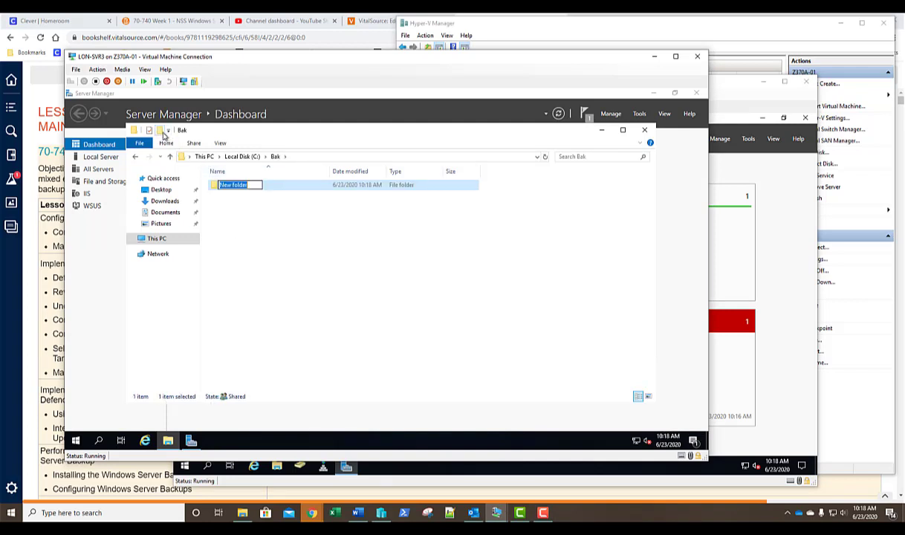
{"action": "type", "text": "Bak1"}
{"action": "key", "text": "Return"}
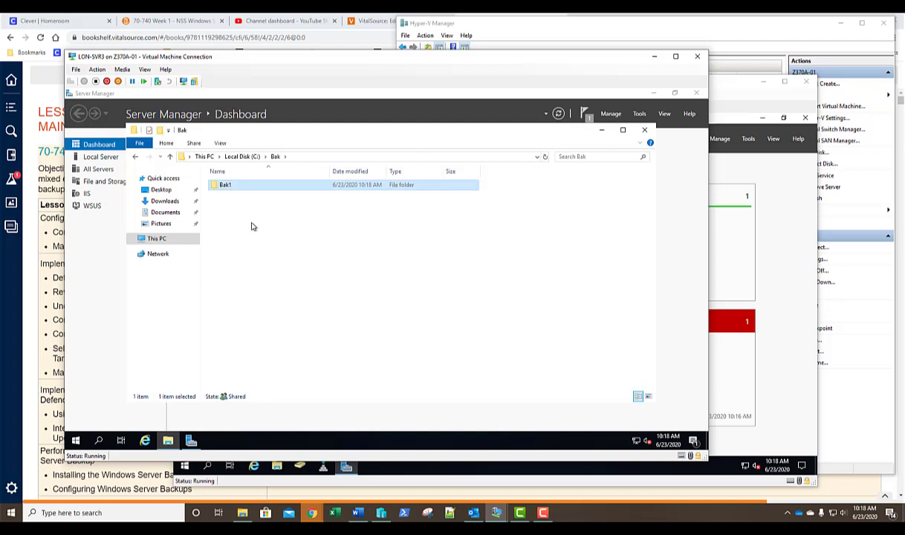
{"action": "left_click", "coordinate": [645, 133]}
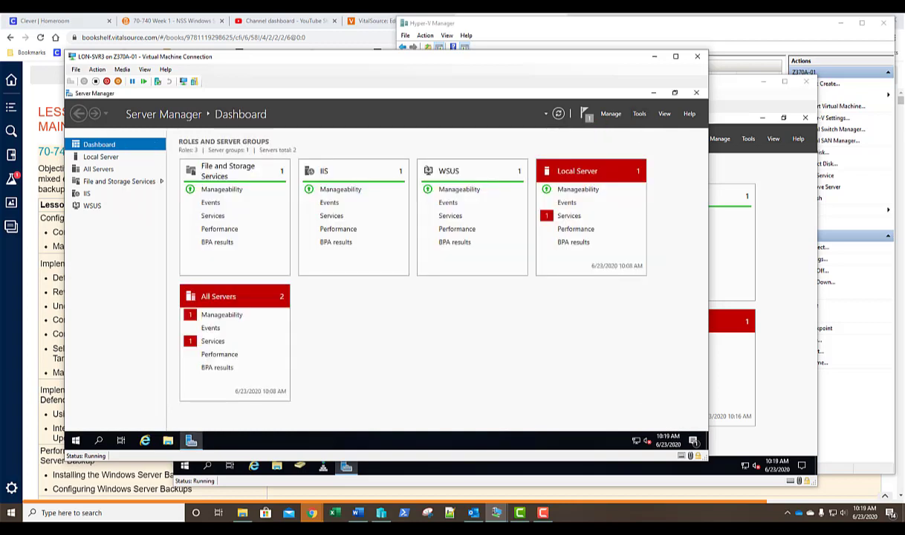
- On LON-DC1, launch Windows Server Backup from Tools and select Local Backup
{"action": "left_click", "coordinate": [728, 132]}
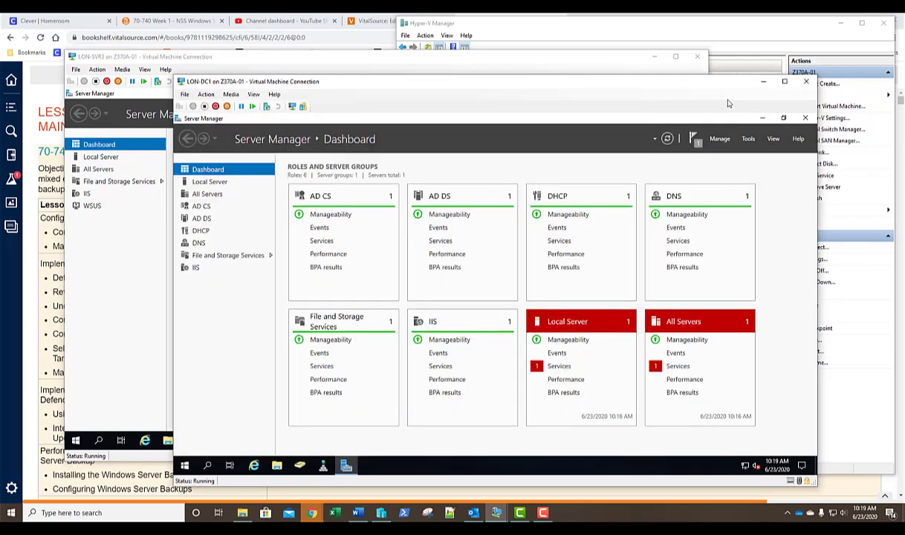
{"action": "left_click", "coordinate": [749, 139]}
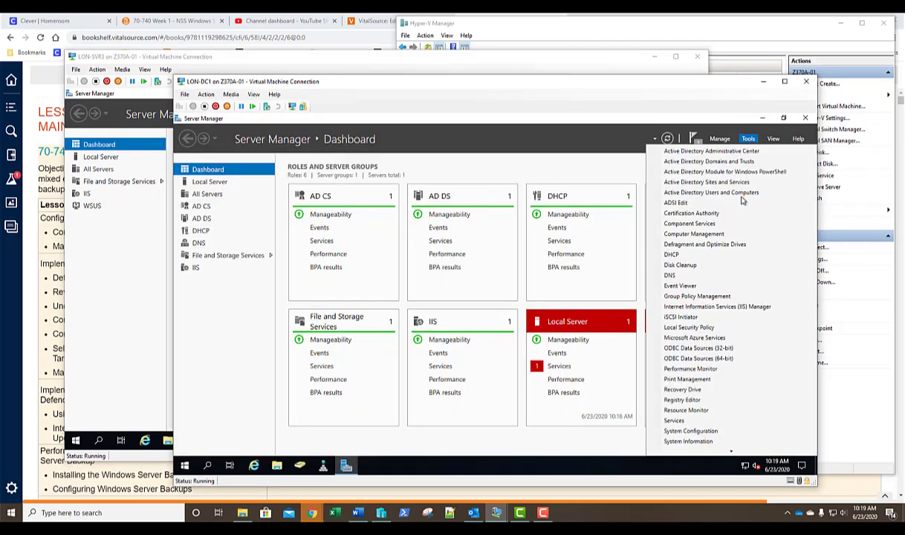
{"action": "scroll", "coordinate": [725, 277], "scroll_direction": "down", "scroll_amount": 3}
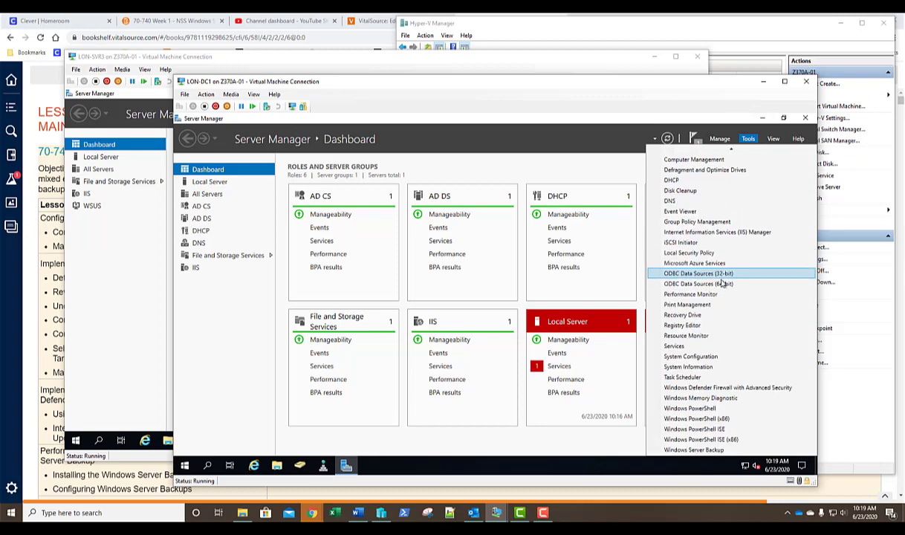
{"action": "left_click", "coordinate": [693, 449]}
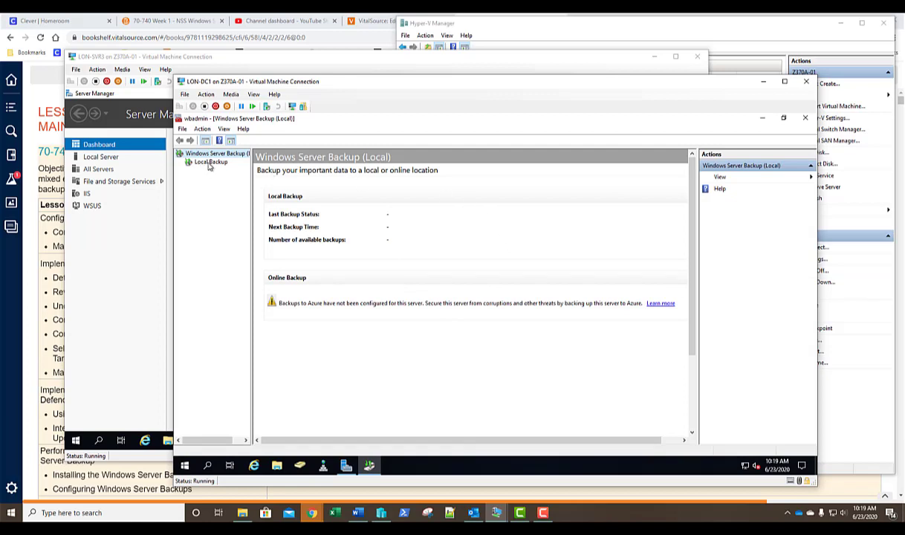
{"action": "left_click", "coordinate": [210, 162]}
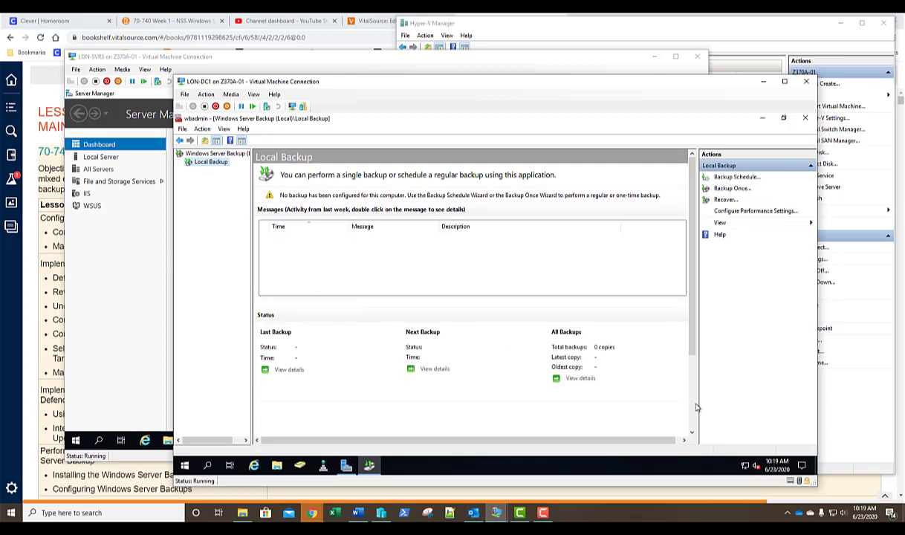
- Start Backup Once using Different options and a Custom backup configuration
{"action": "left_click", "coordinate": [730, 191]}
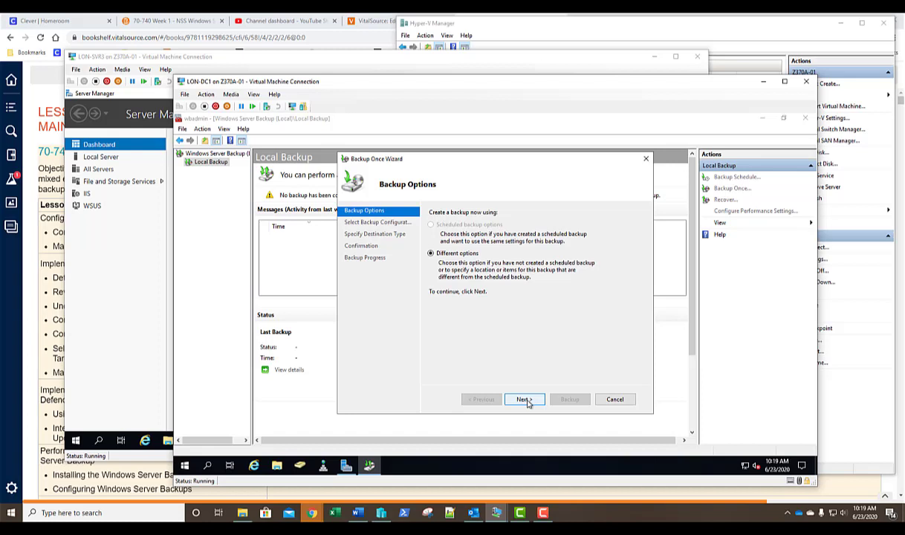
{"action": "left_click", "coordinate": [525, 400]}
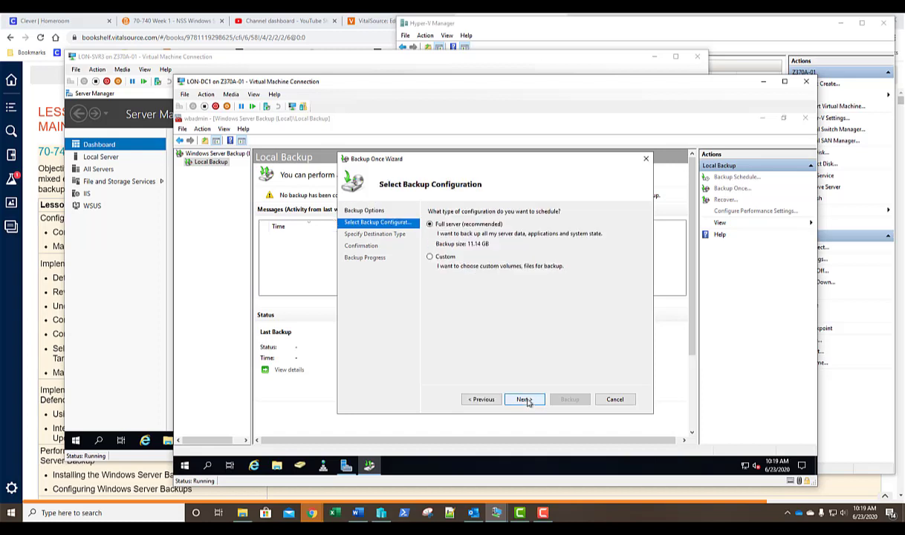
{"action": "left_click", "coordinate": [430, 259]}
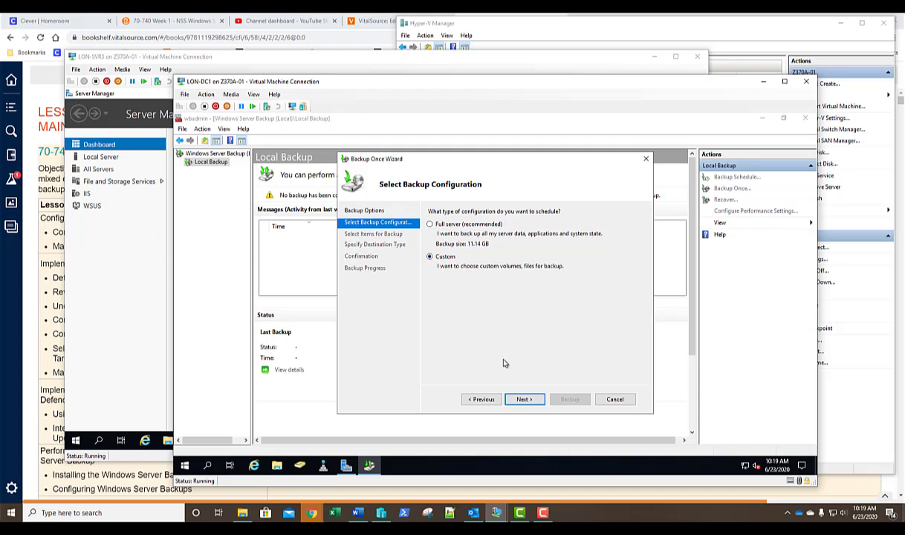
{"action": "left_click", "coordinate": [524, 399]}
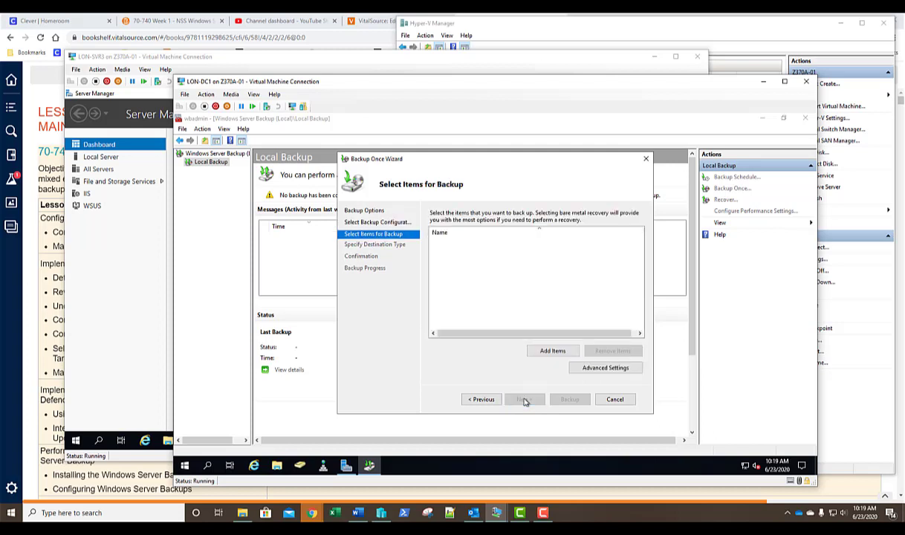
- Add the ProgramData and Users folders from Local disk (C:) as backup items
{"action": "left_click", "coordinate": [550, 352]}
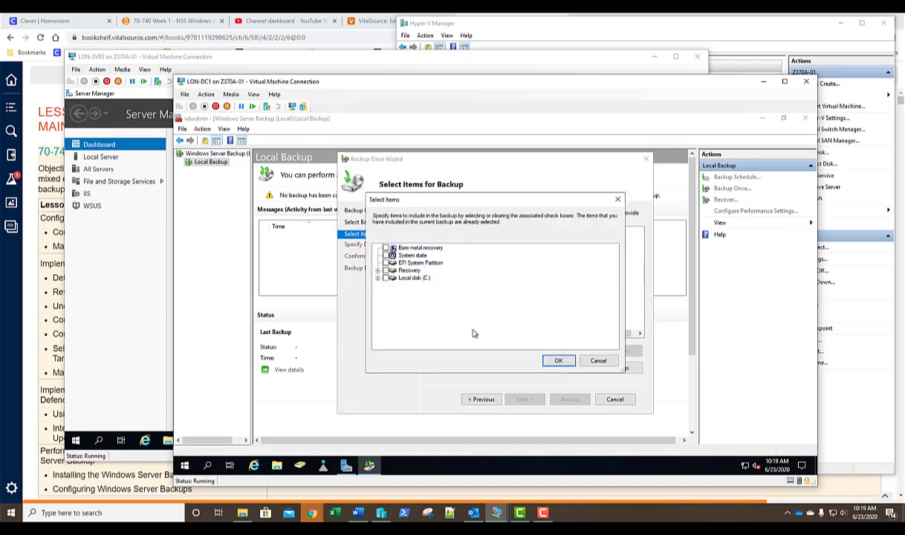
{"action": "left_click", "coordinate": [378, 278]}
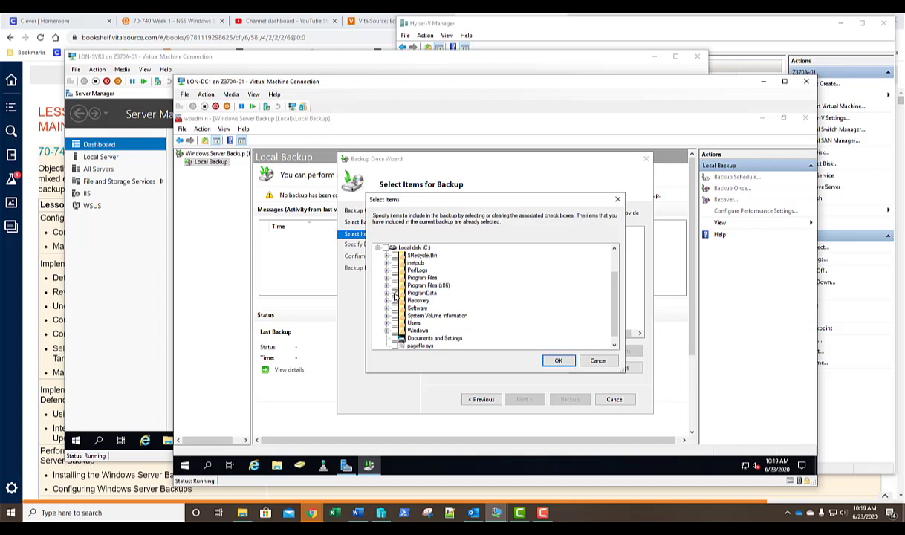
{"action": "left_click", "coordinate": [395, 294]}
{"action": "left_click", "coordinate": [395, 324]}
{"action": "left_click", "coordinate": [557, 360]}
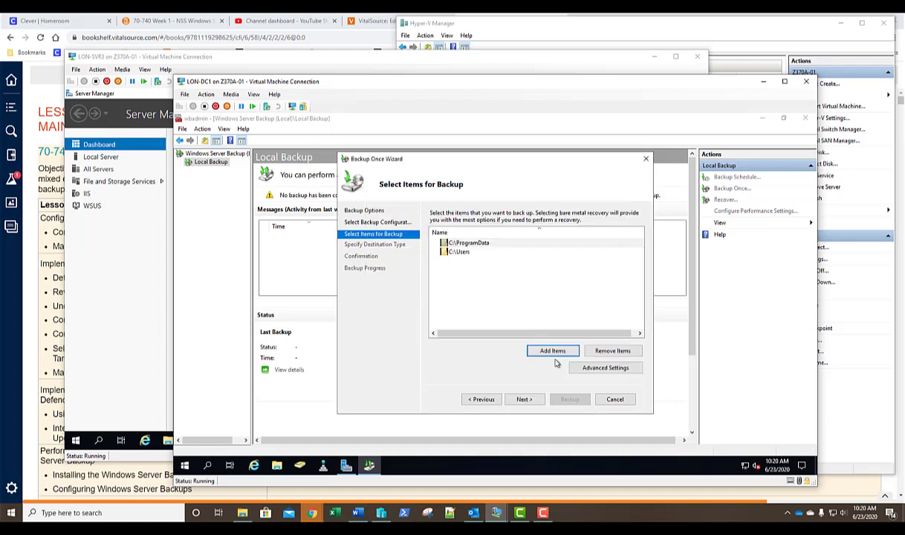
{"action": "left_click", "coordinate": [500, 245]}
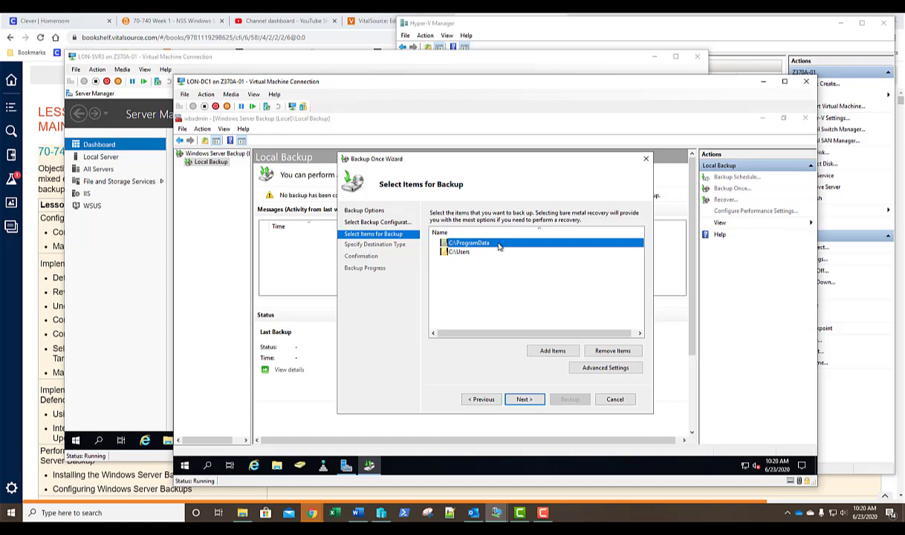
- Choose a remote shared folder as the one-time backup destination type
{"action": "left_click", "coordinate": [524, 400]}
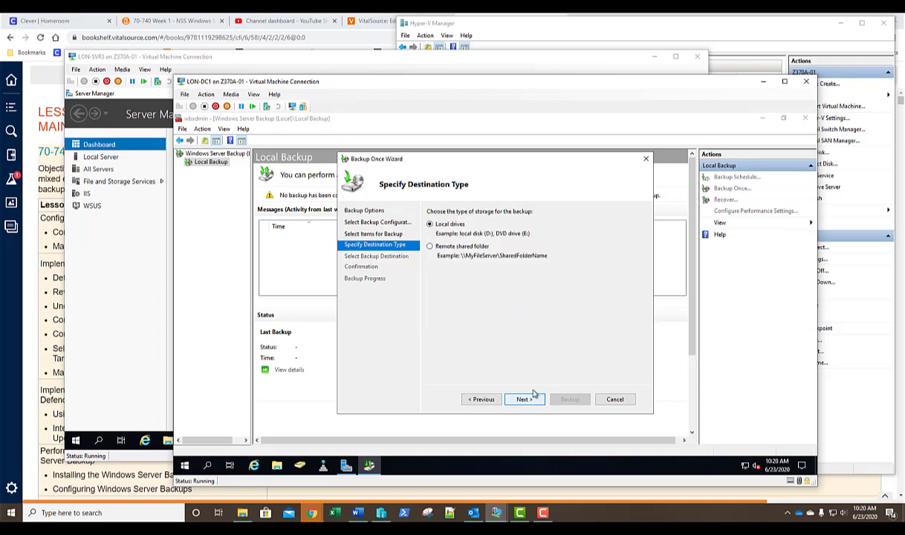
{"action": "left_click", "coordinate": [441, 248]}
{"action": "left_click", "coordinate": [522, 399]}
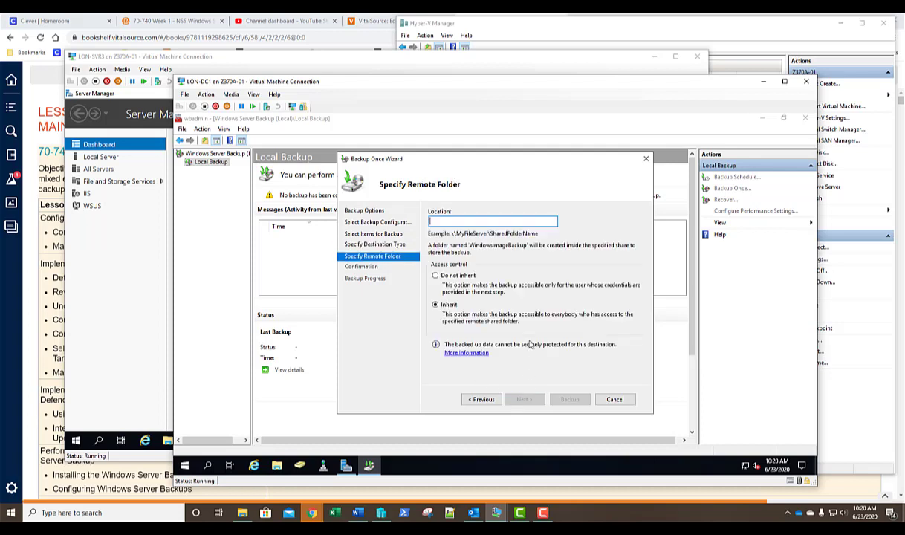
- Enter \\lon-svr3\bak\bak1 as the backup location, keeping Inherit access
{"action": "type", "text": "\\\\lon"}
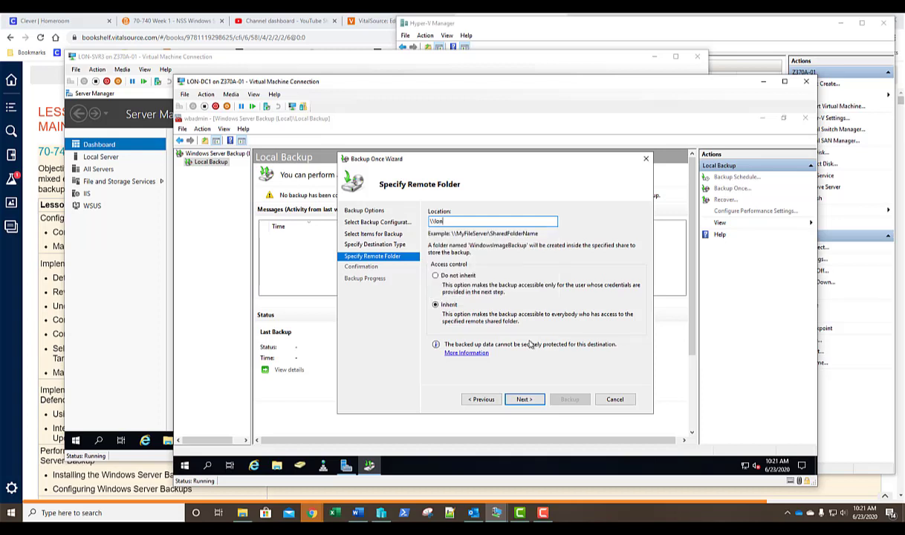
{"action": "type", "text": "-svr3\\bak\\bak1"}
{"action": "left_click", "coordinate": [523, 400]}
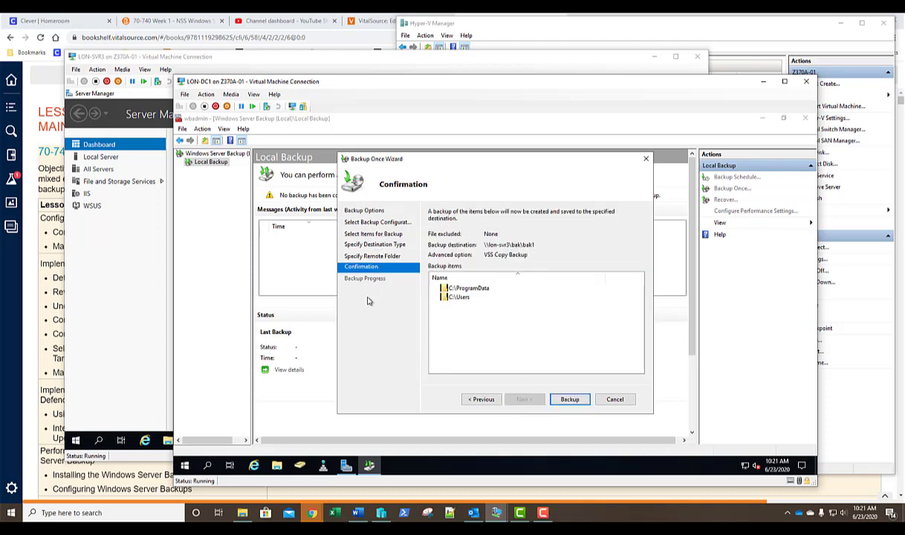
- Start the one-time backup of C:\ProgramData and C:\Users to \\lon-svr3\bak\bak1
{"action": "left_click", "coordinate": [570, 399]}
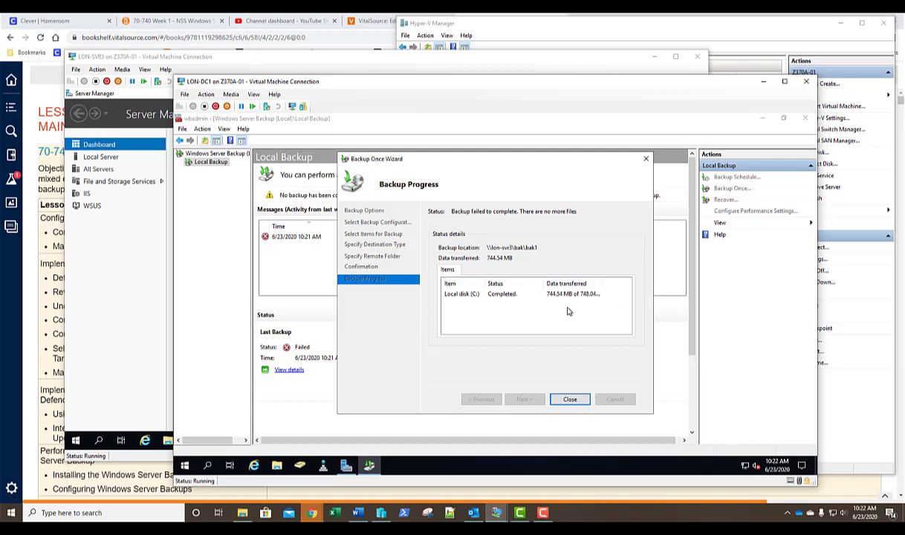
- Close the wizard and inspect the failed 10:21 AM backup entry's details in the messages list
{"action": "left_click", "coordinate": [570, 399]}
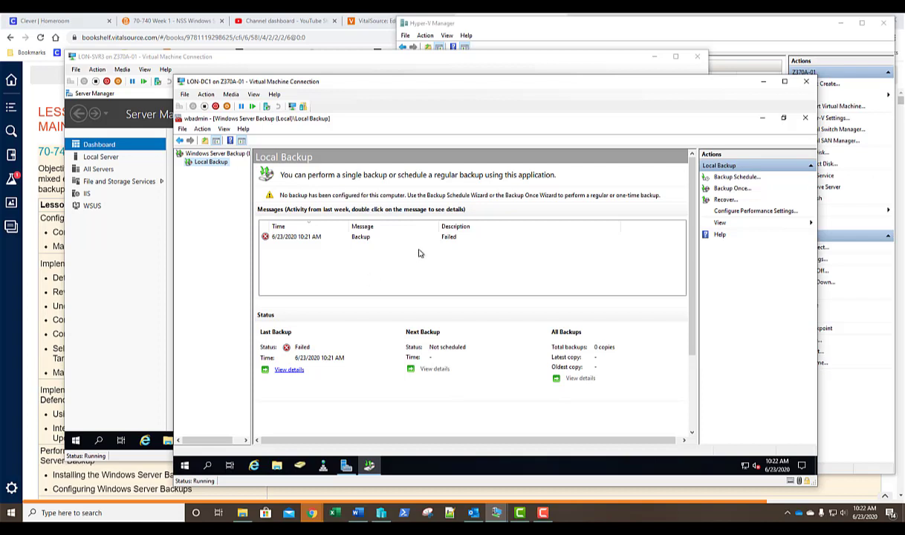
{"action": "left_click", "coordinate": [353, 224]}
{"action": "left_click", "coordinate": [367, 237]}
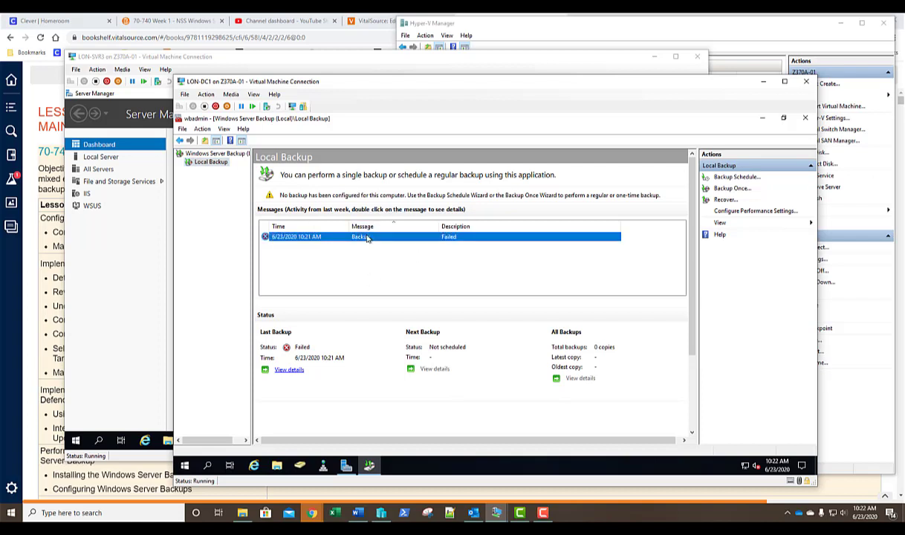
{"action": "double_click", "coordinate": [367, 236]}
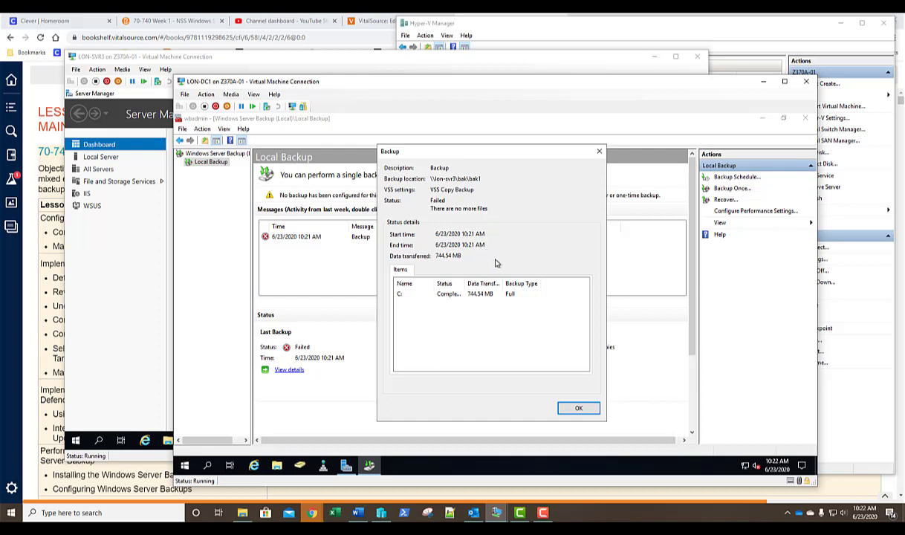
{"action": "left_click", "coordinate": [577, 408]}
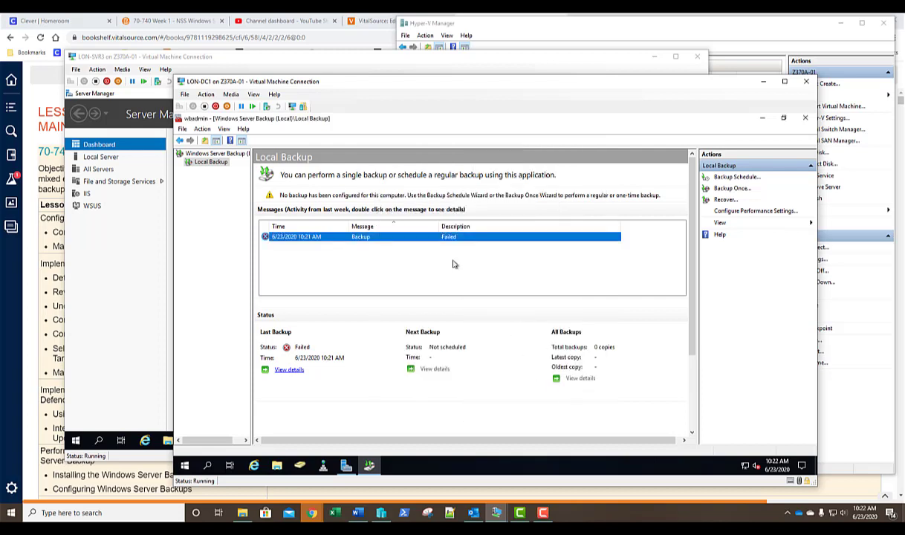